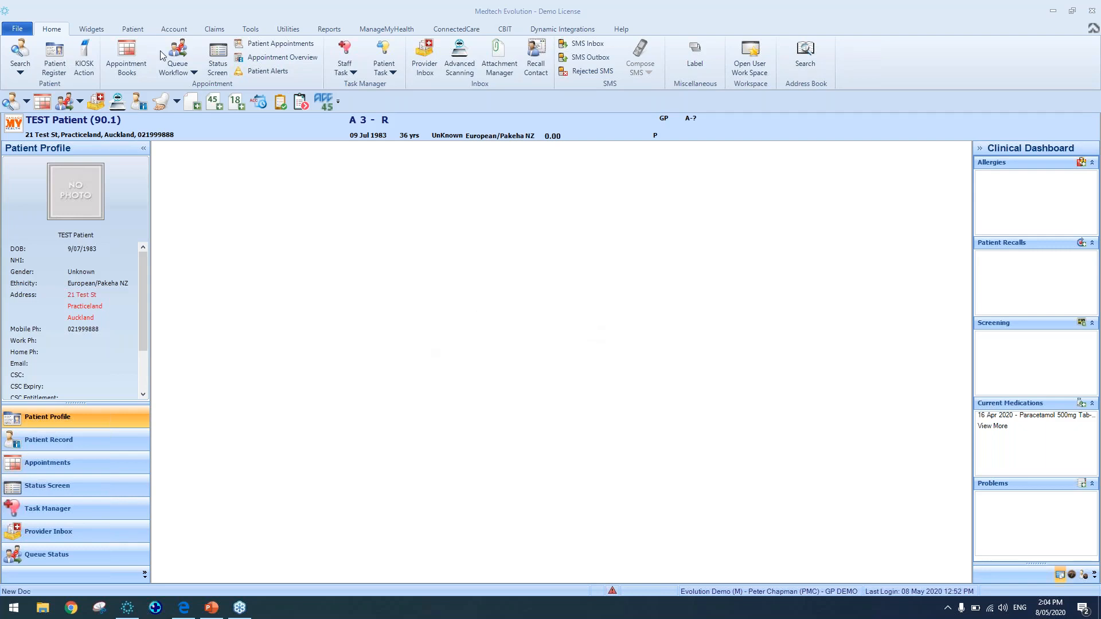
Open the Evolution Demo location settings and review its HPI facility and organisation codes, then close the options
left_click(17, 28)
left_click(281, 228)
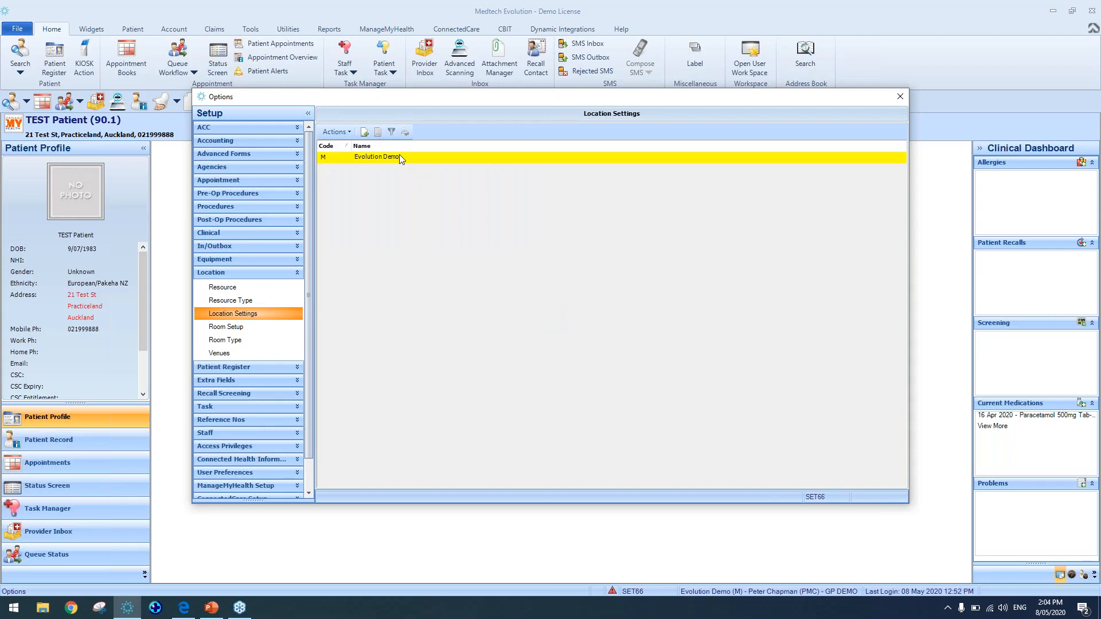
double_click(498, 161)
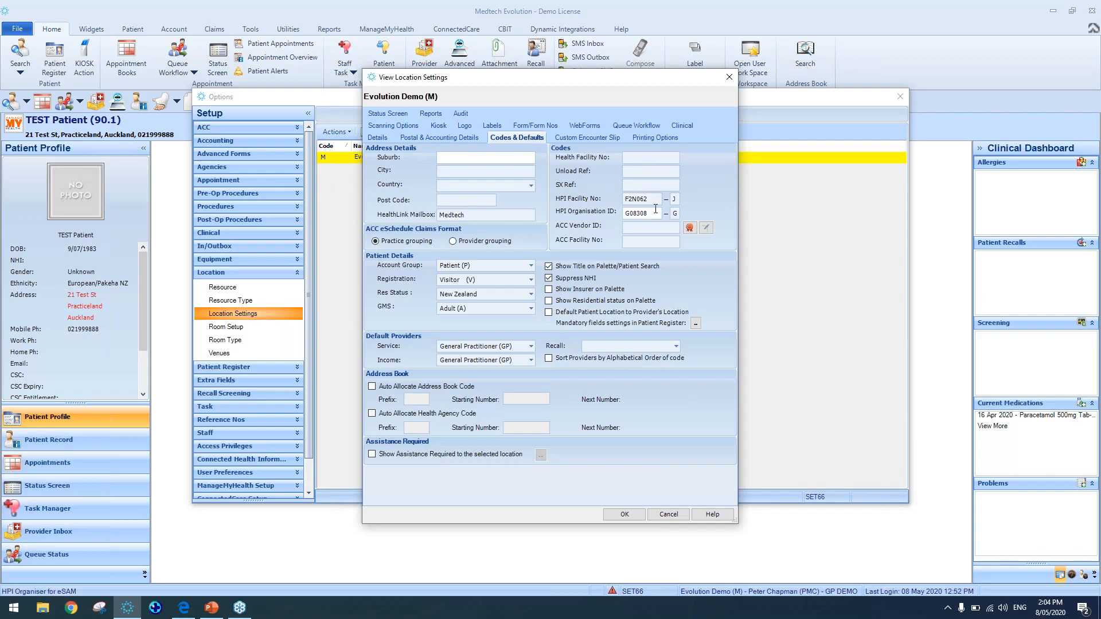
left_click(650, 199)
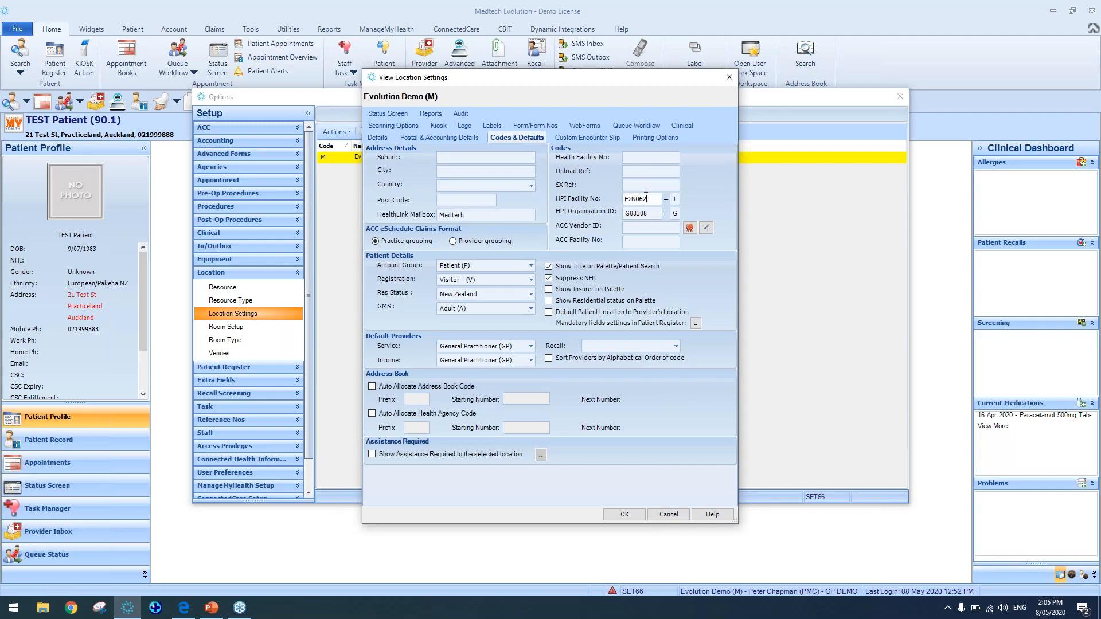
left_click(729, 79)
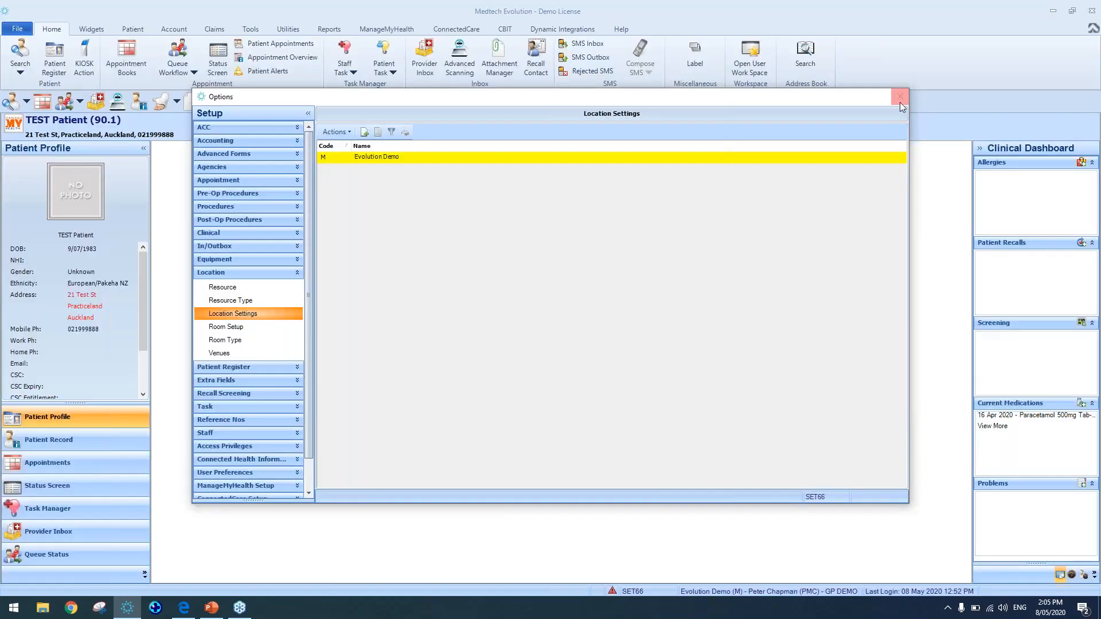
left_click(900, 102)
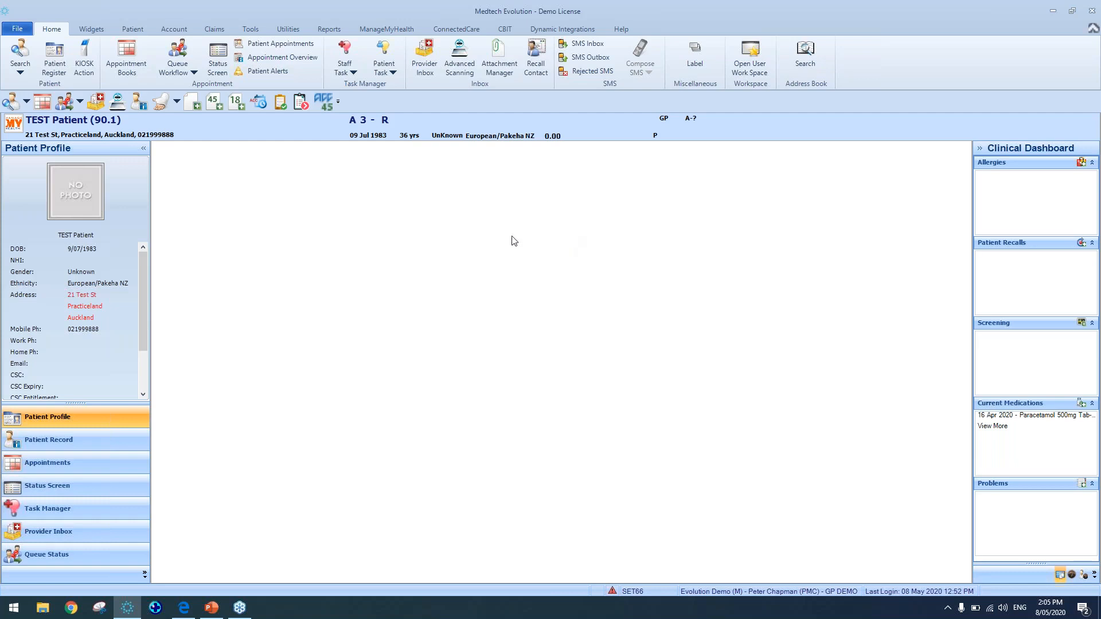
Open the EPS Setup options and review the practice setup and the staff activated for ePrescribing
left_click(305, 32)
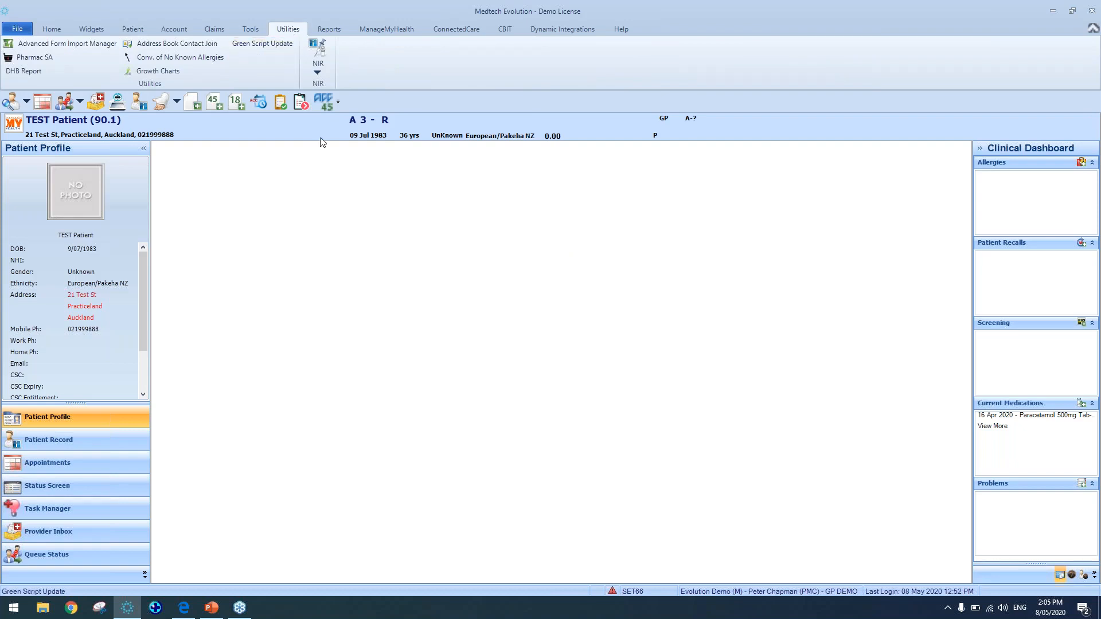
left_click(16, 30)
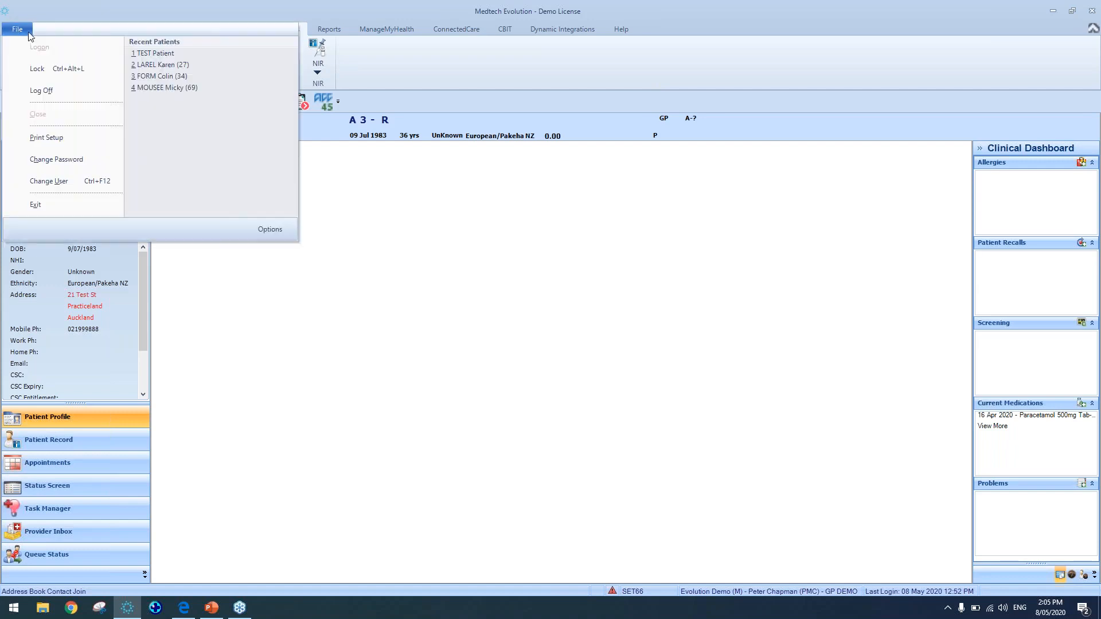
left_click(267, 229)
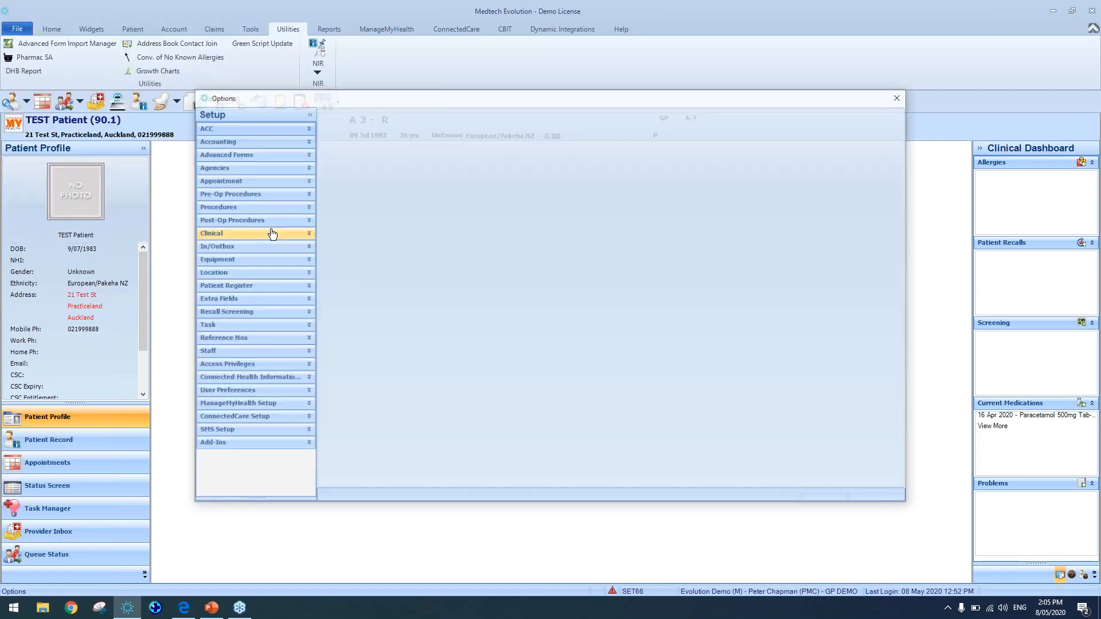
left_click(253, 378)
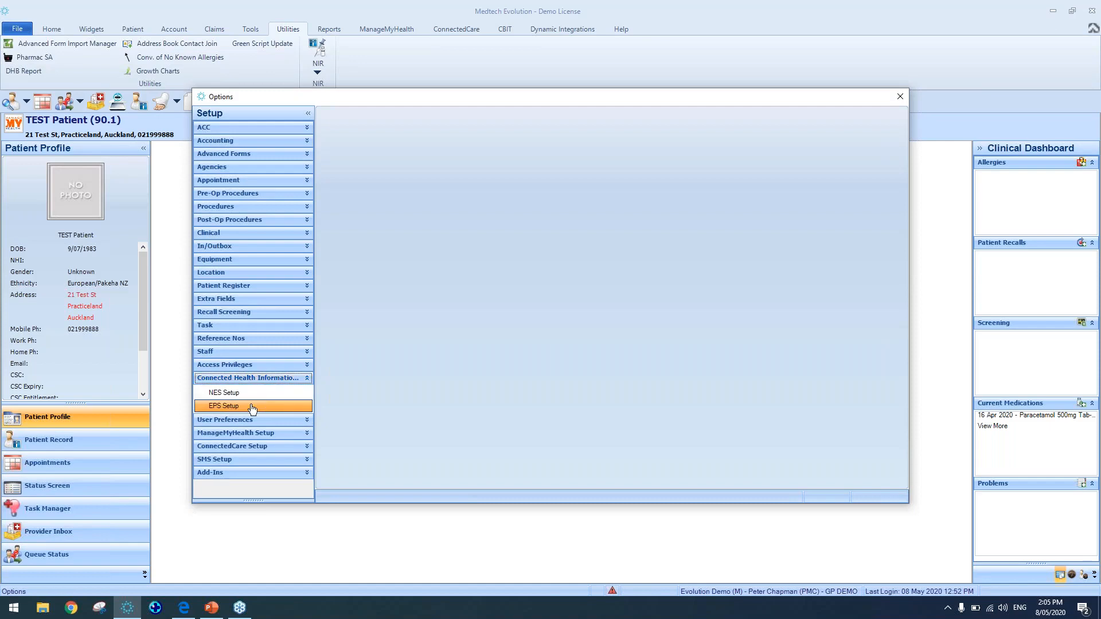
left_click(252, 407)
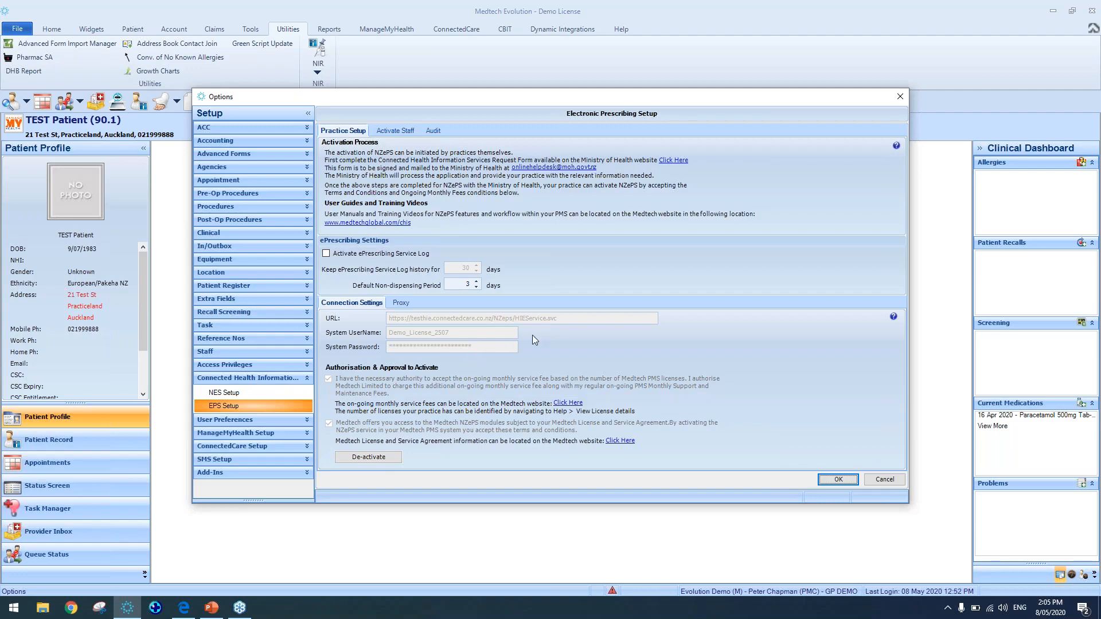
left_click(398, 132)
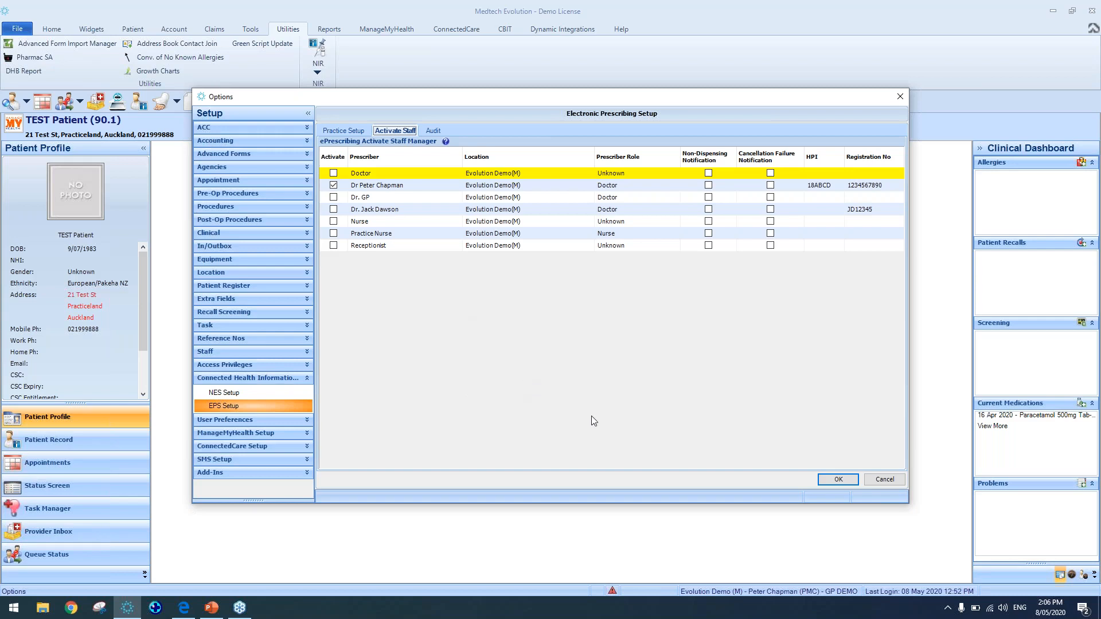
left_click(901, 96)
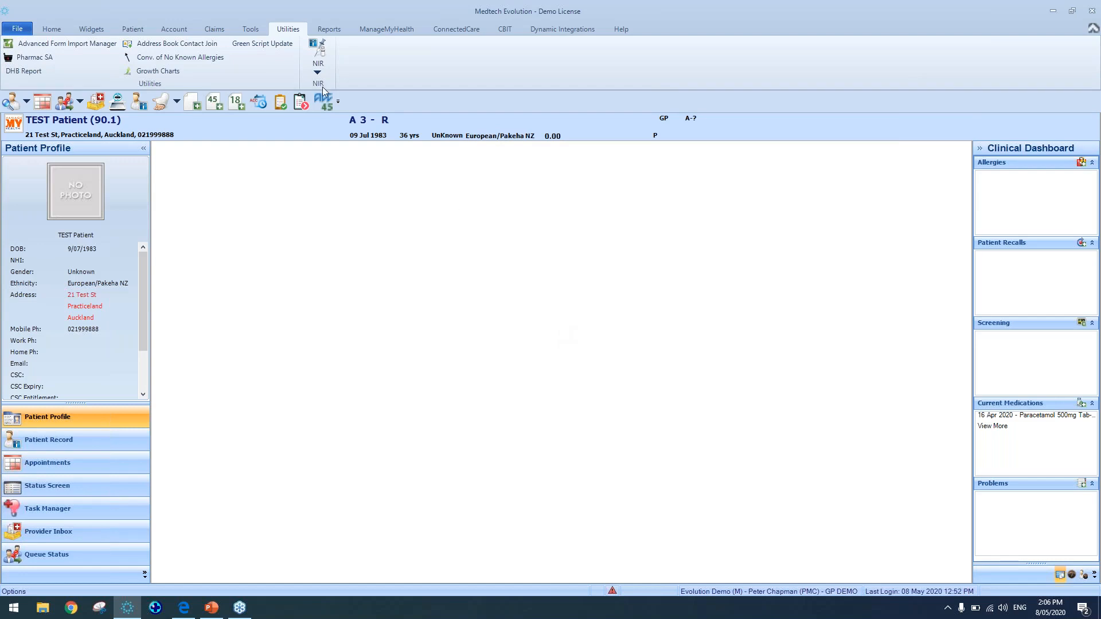
Open the test patient's record and show its medication list
left_click(52, 29)
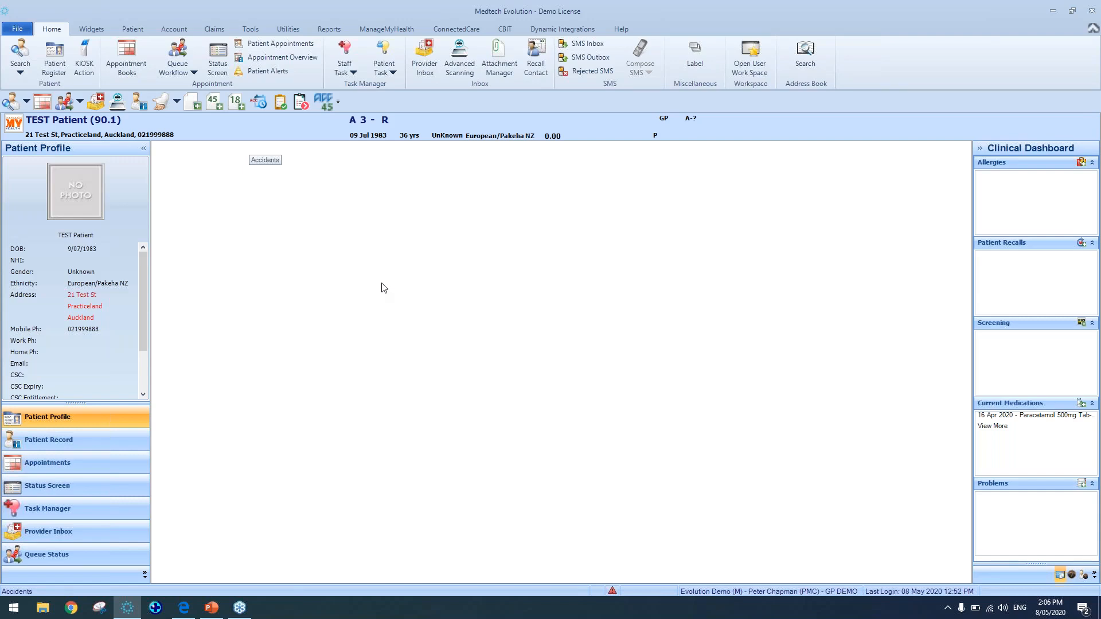
key("F2")
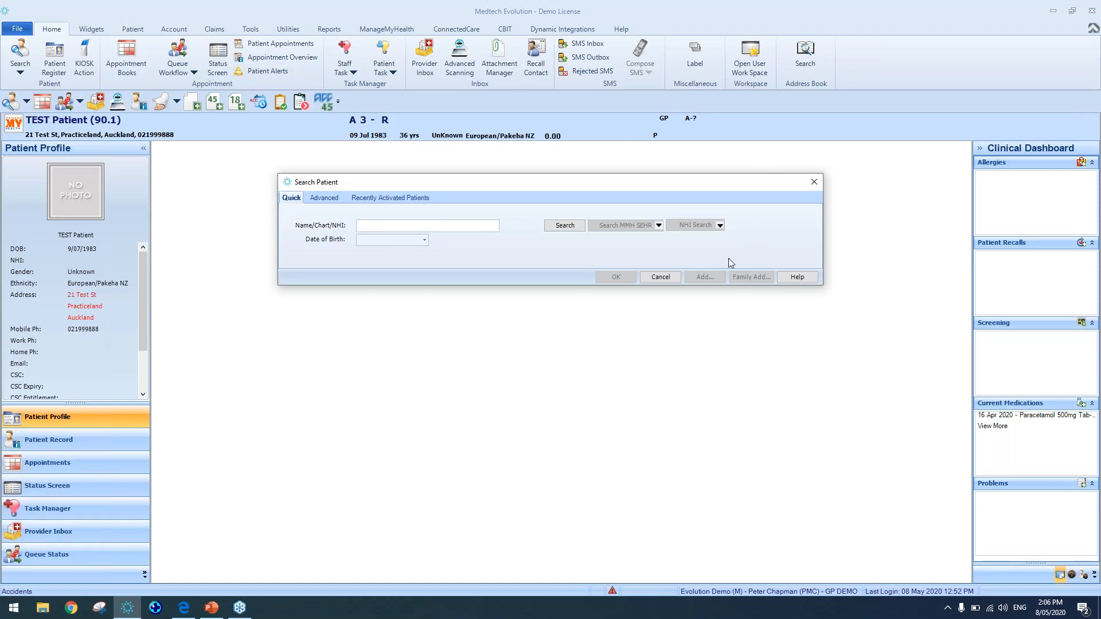
left_click(654, 281)
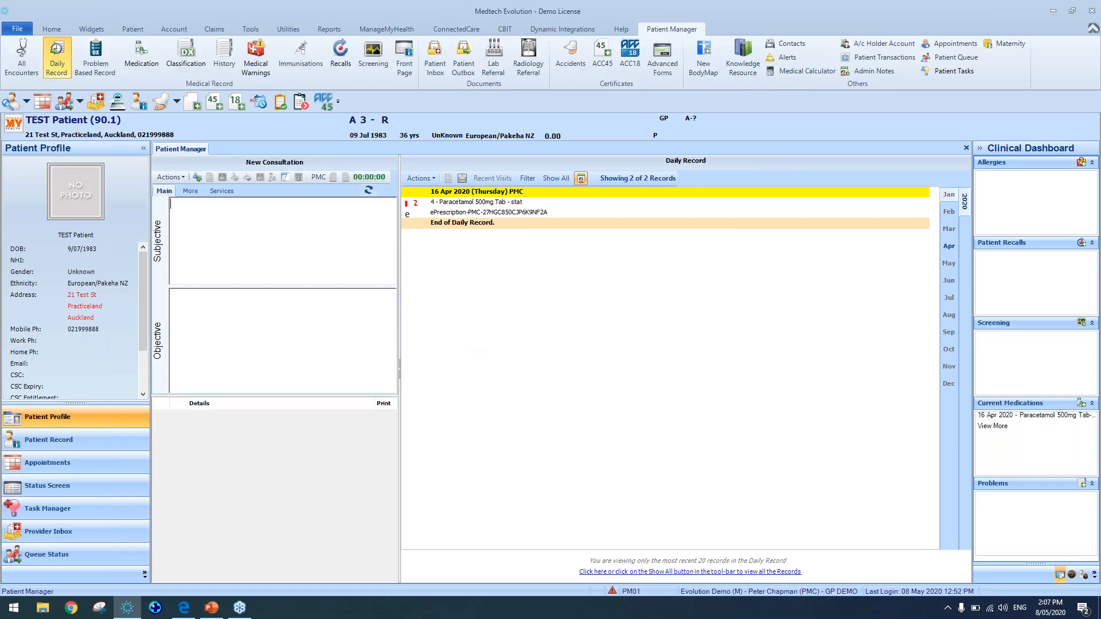
left_click(142, 62)
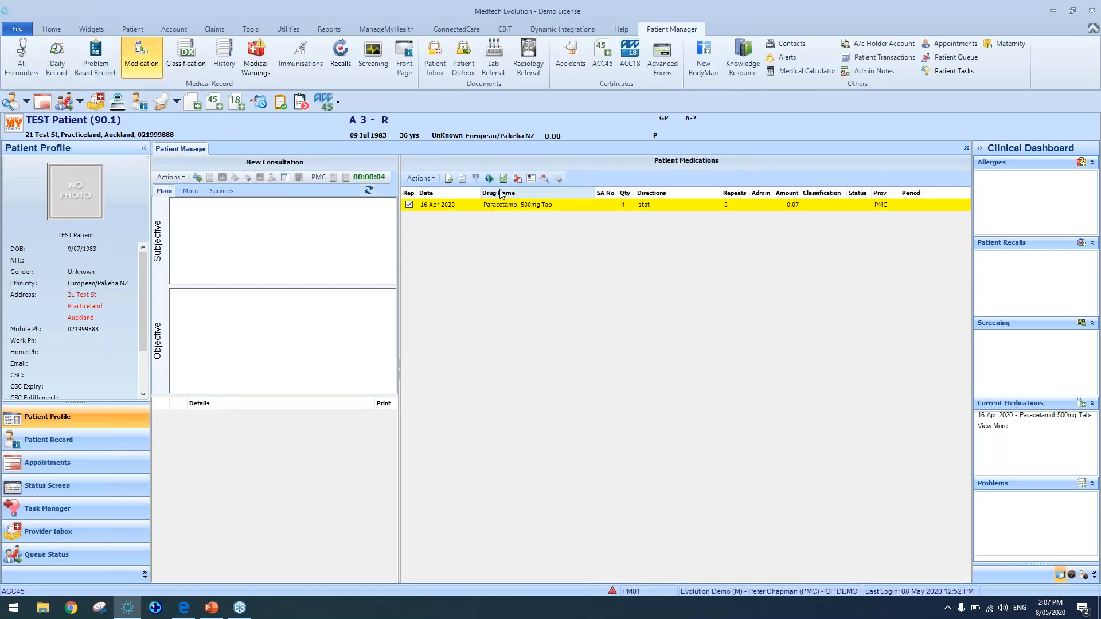
Reissue the Paracetamol 500mg Tab medication, accepting the stat list warning
left_click(409, 205)
left_click(516, 179)
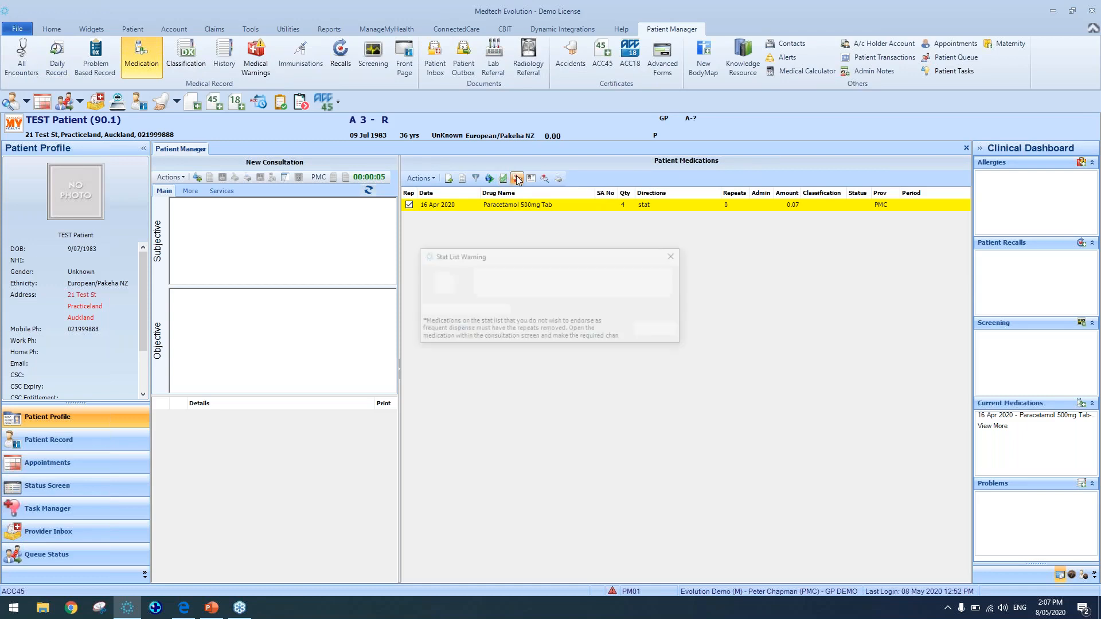
left_click(652, 329)
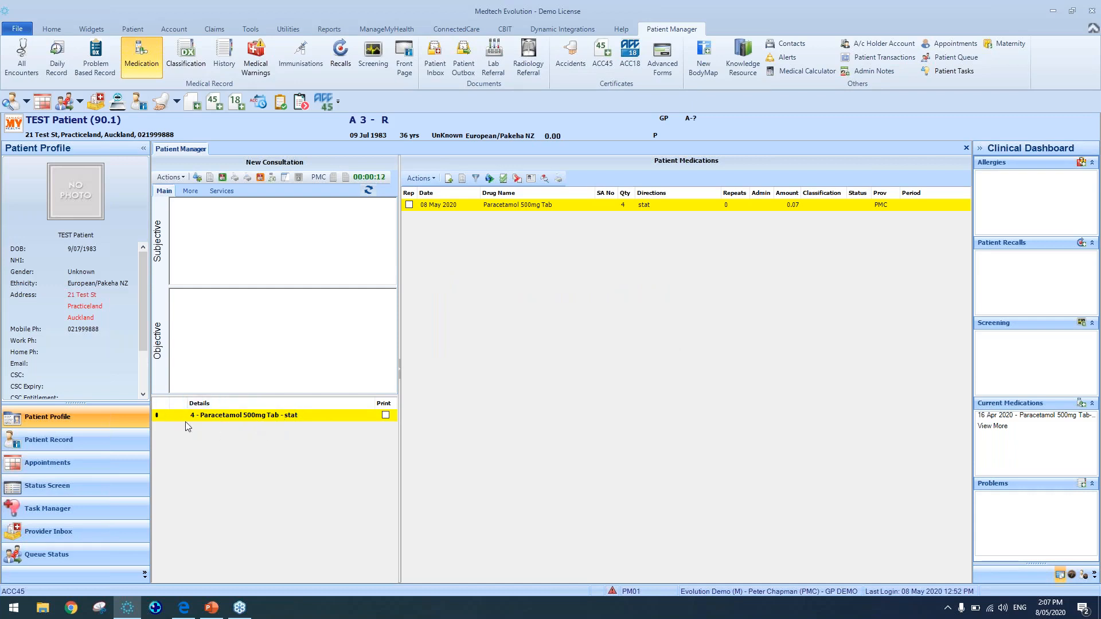
Review the reissued Paracetamol prescription's dispensing options and their help, then finish it without saving the print output
double_click(327, 415)
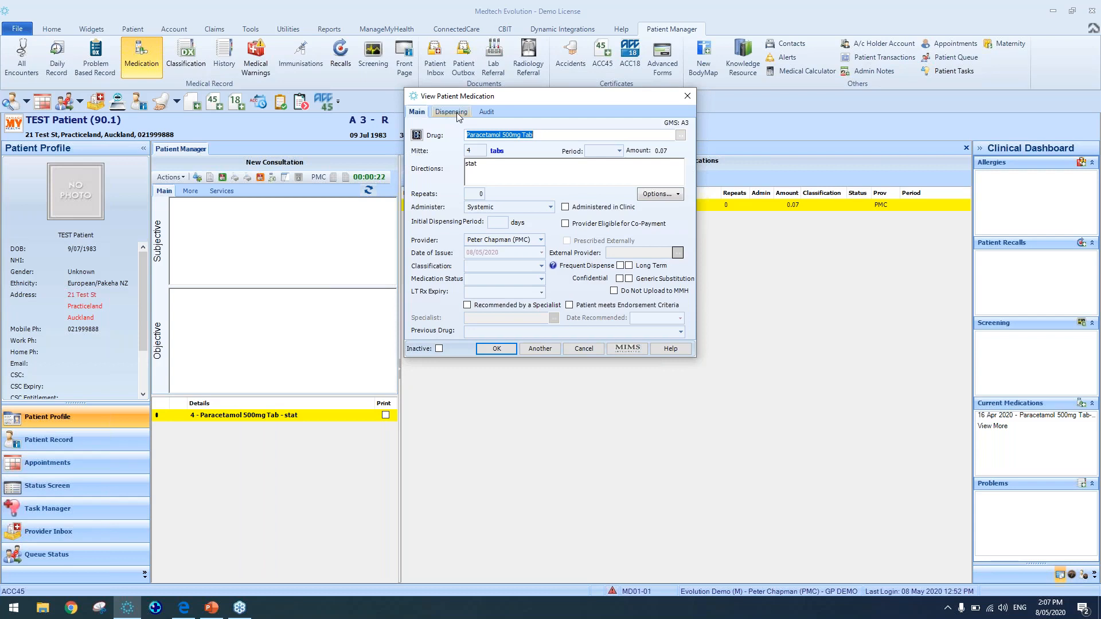
left_click(459, 116)
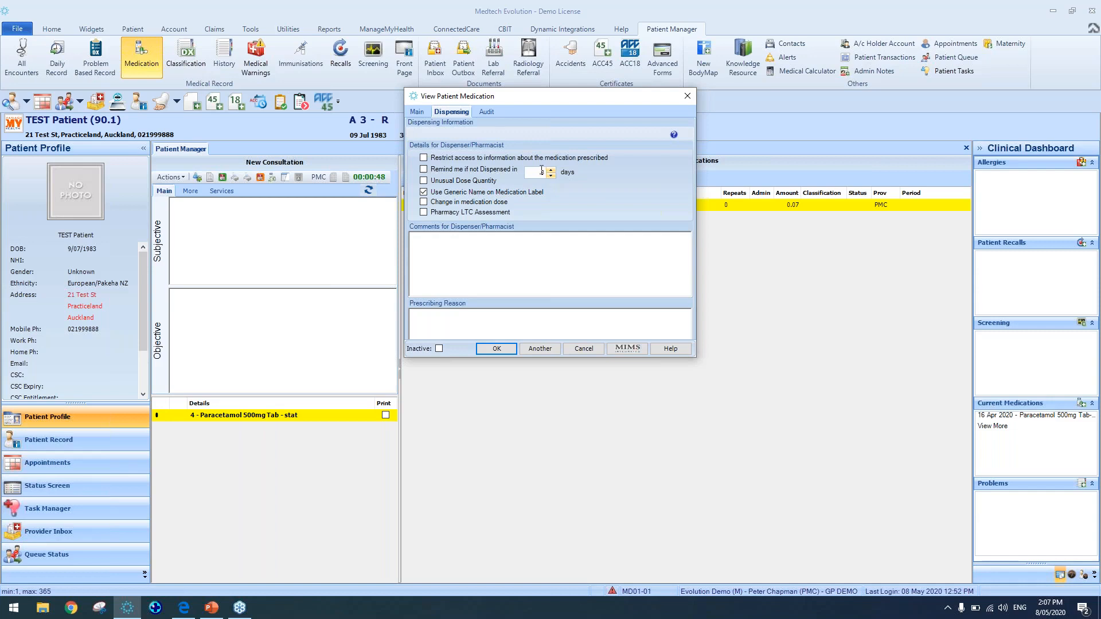
mouse_move(545, 171)
left_mouse_down()
mouse_move(527, 170)
mouse_move(551, 170)
left_mouse_up()
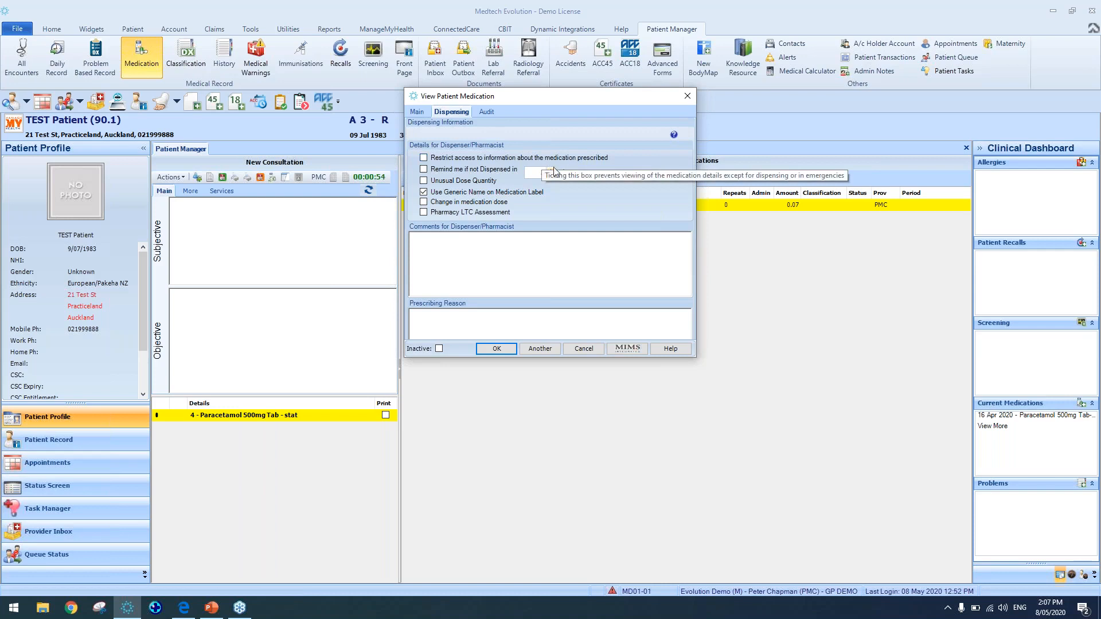
left_click(675, 136)
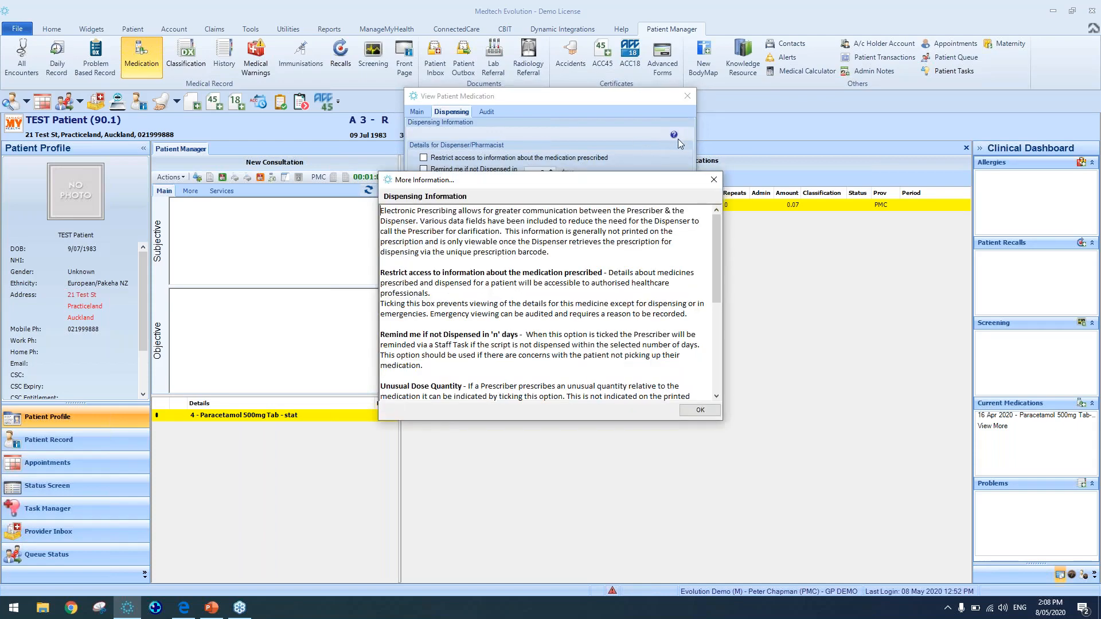
left_click(714, 182)
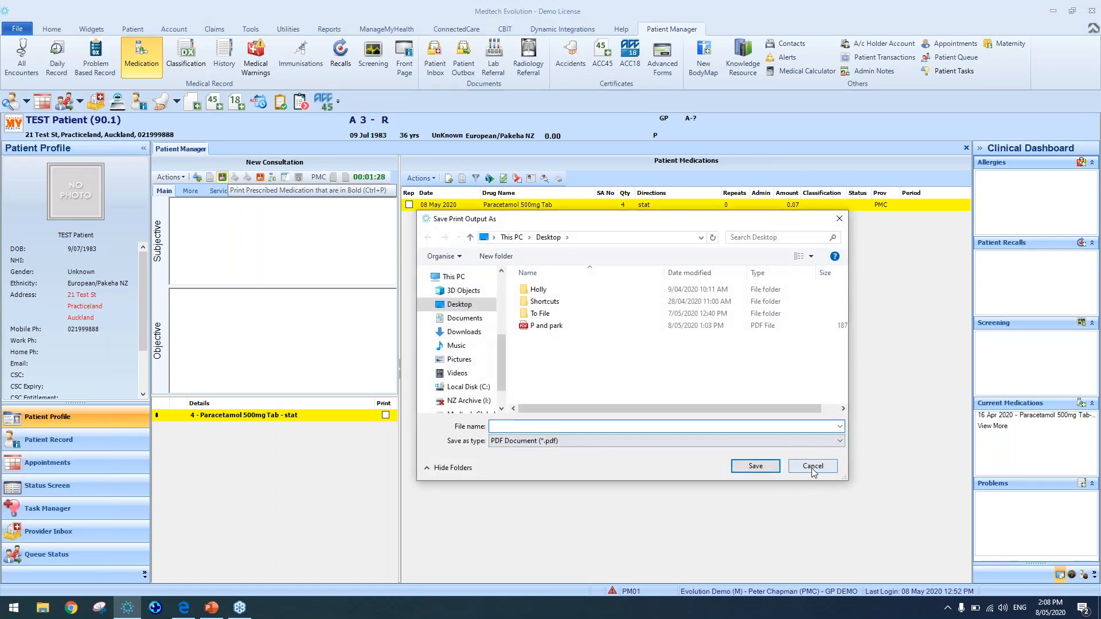
left_click(812, 467)
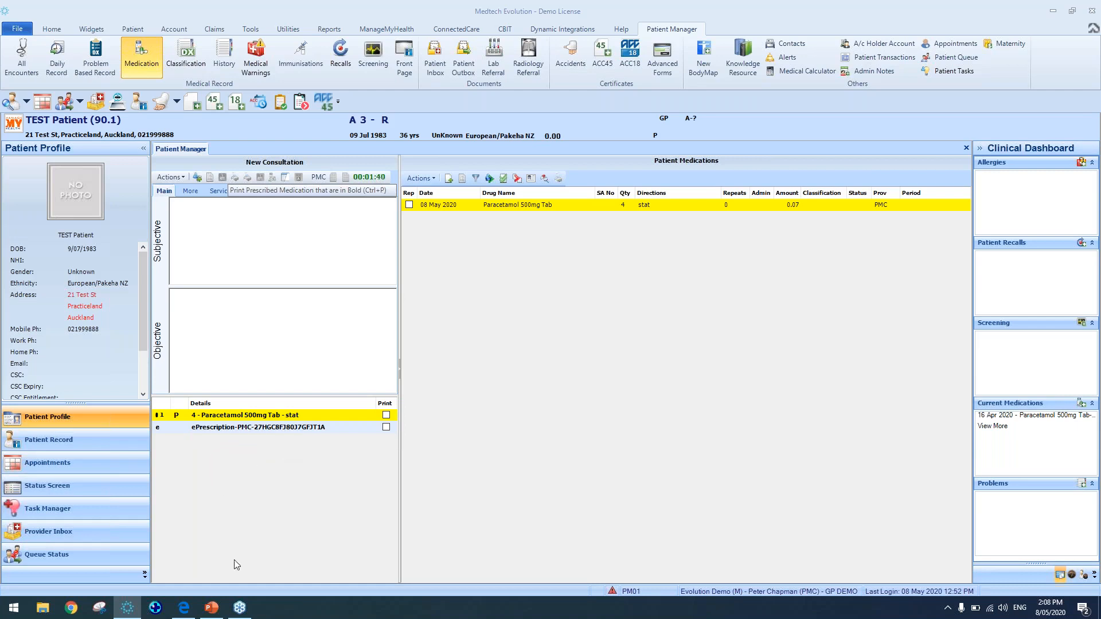
Switch to the browser to view the example prescription PDFs, then return to the patient record
left_click(184, 607)
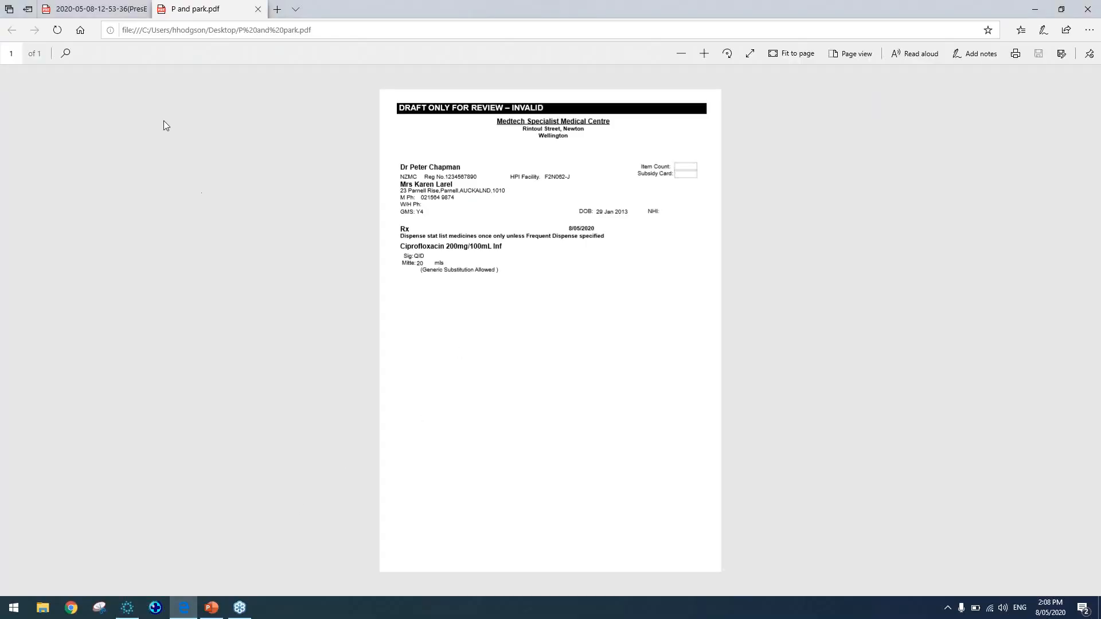
left_click(94, 10)
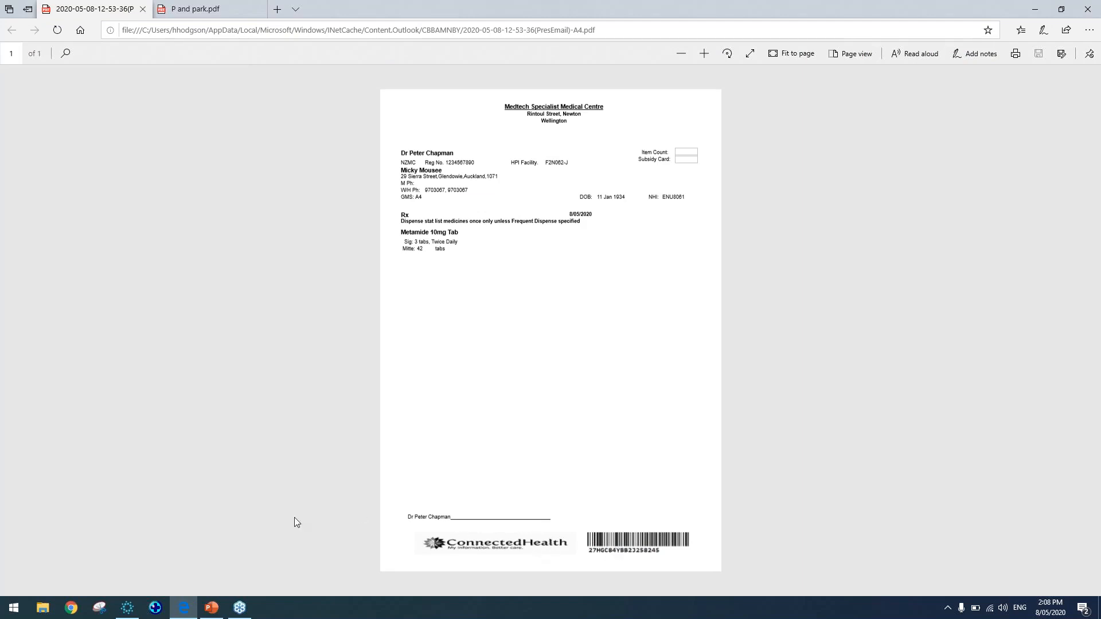
left_click(129, 610)
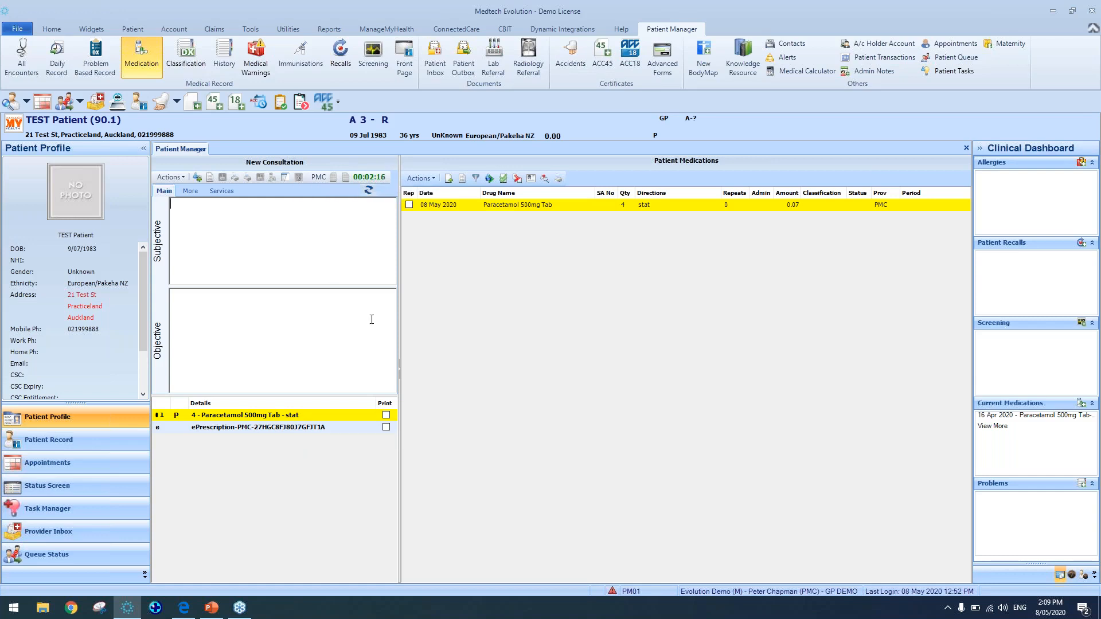
Amend the Paracetamol ePrescription, confirming the amendment and stat list warnings
left_click(322, 429)
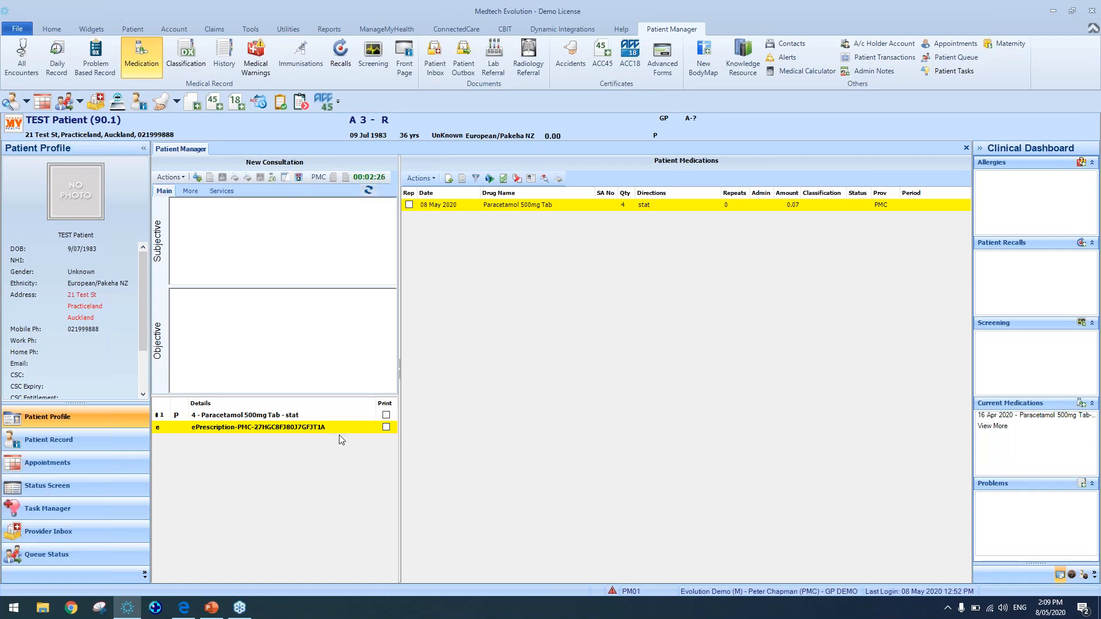
left_click(300, 179)
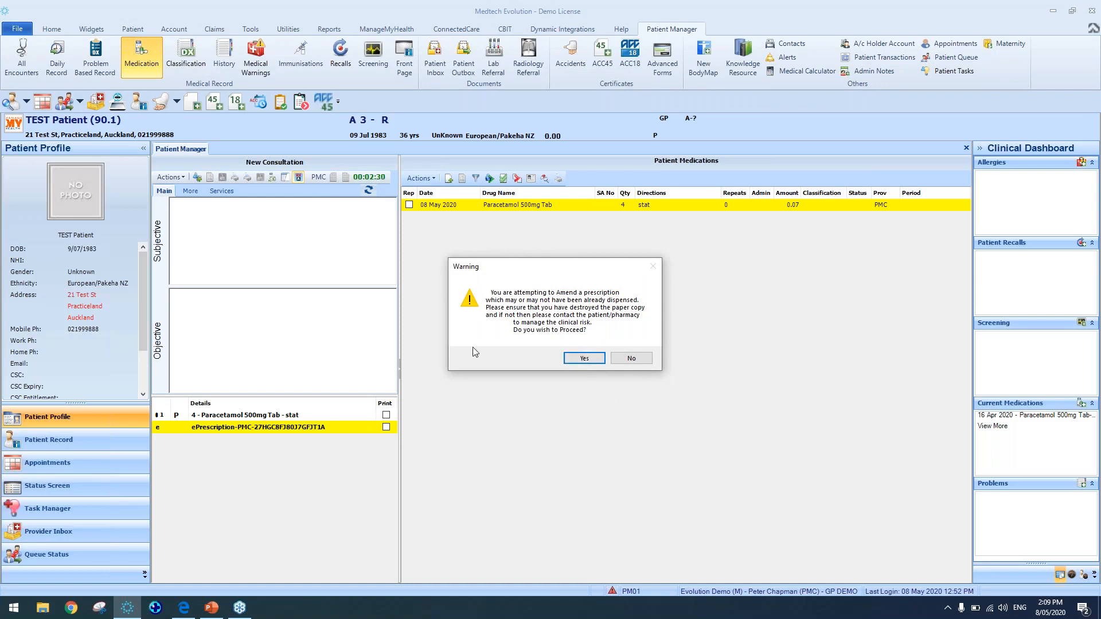
left_click(585, 360)
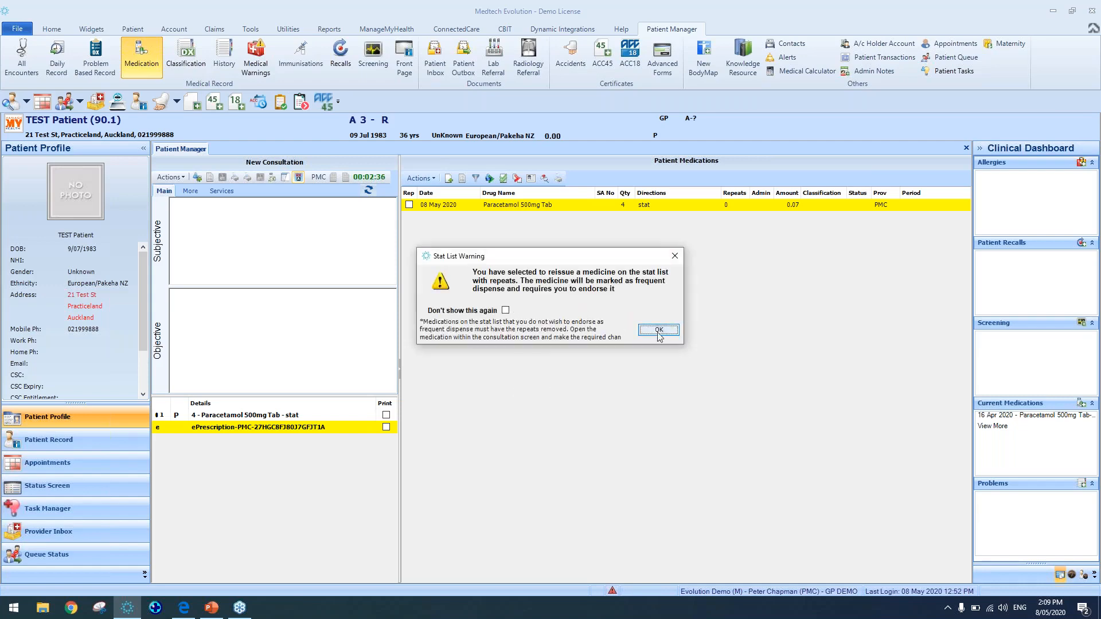
left_click(660, 331)
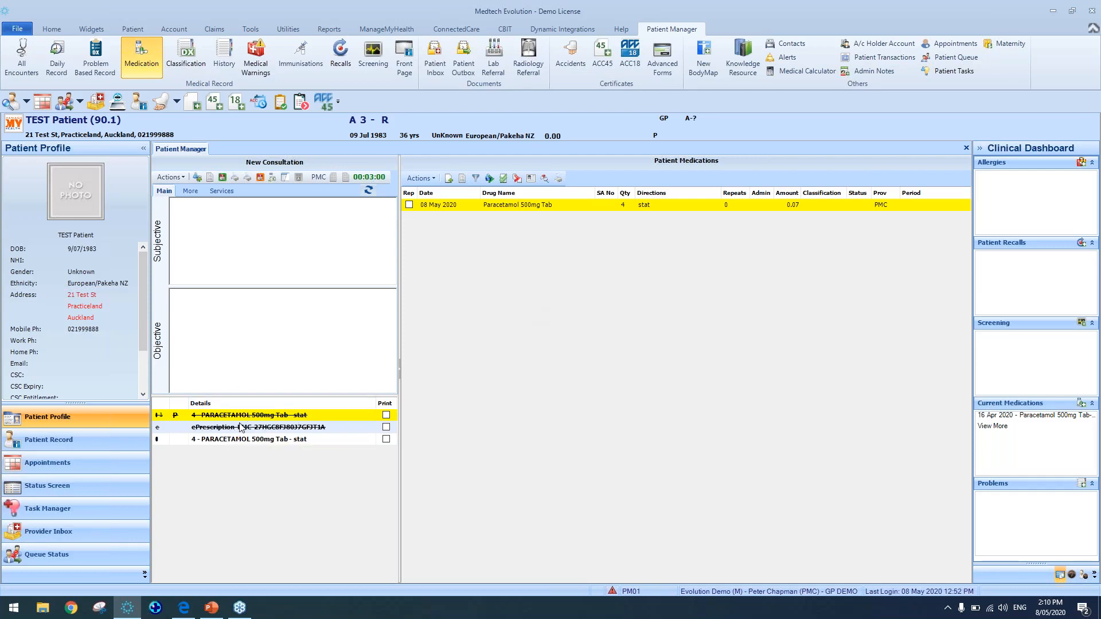
Set the amended Paracetamol prescription's quantity to 100 tabs and save it without saving the print output
left_click(256, 439)
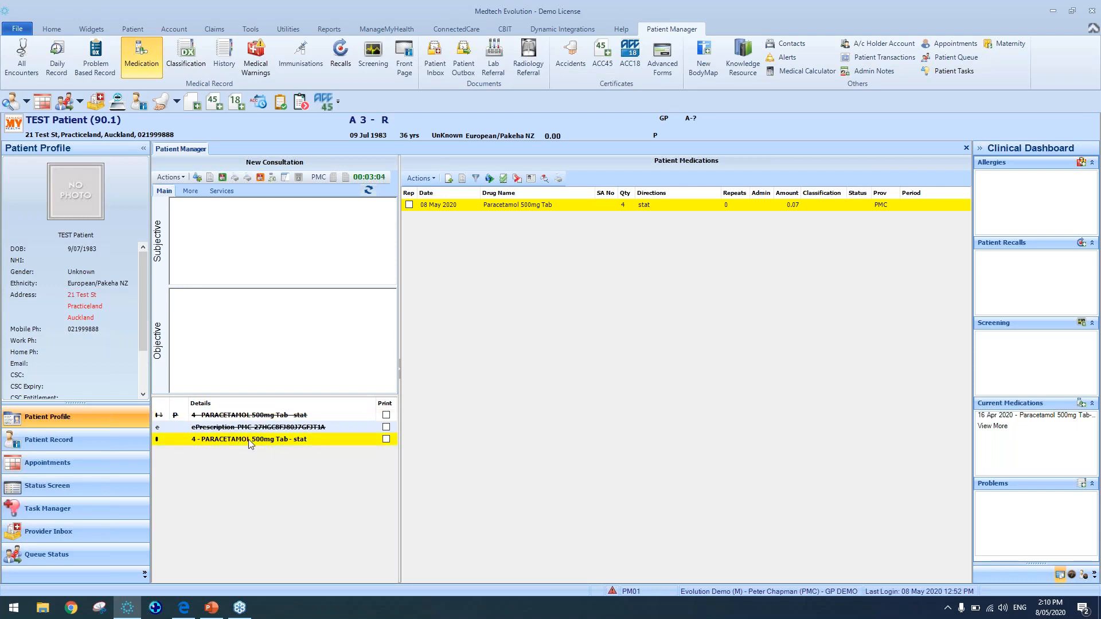
double_click(249, 443)
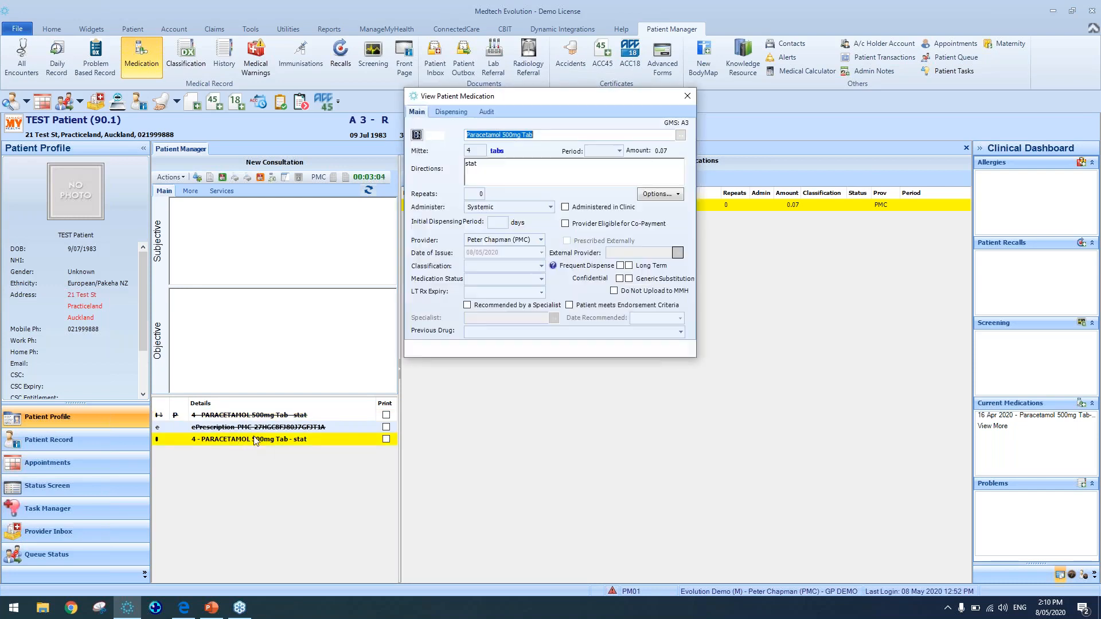
left_click(468, 151)
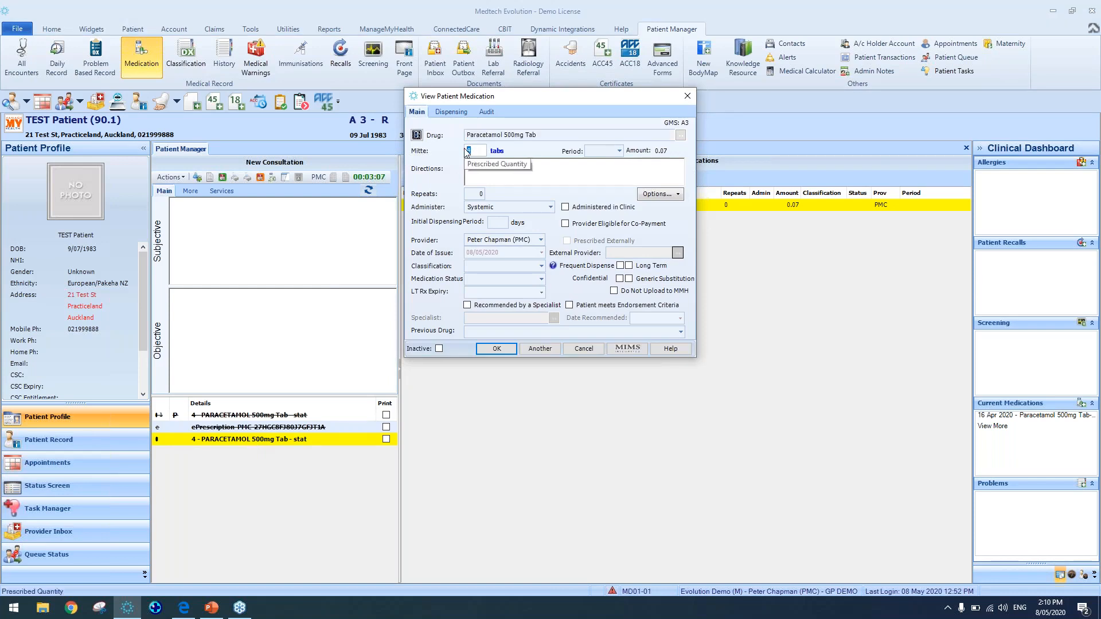
type("100")
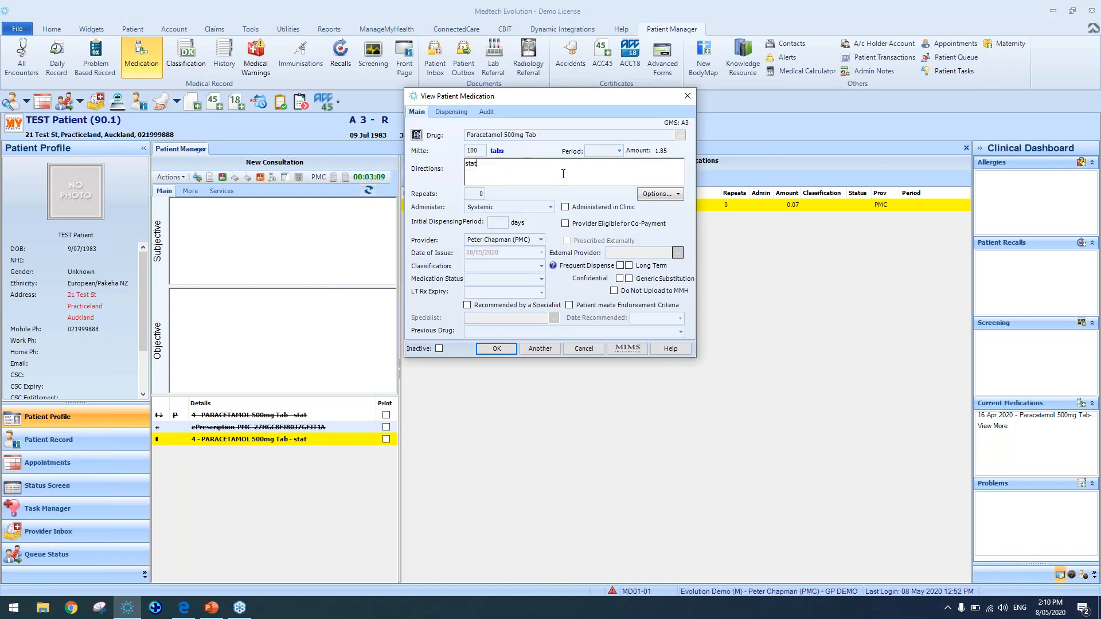
left_click(512, 351)
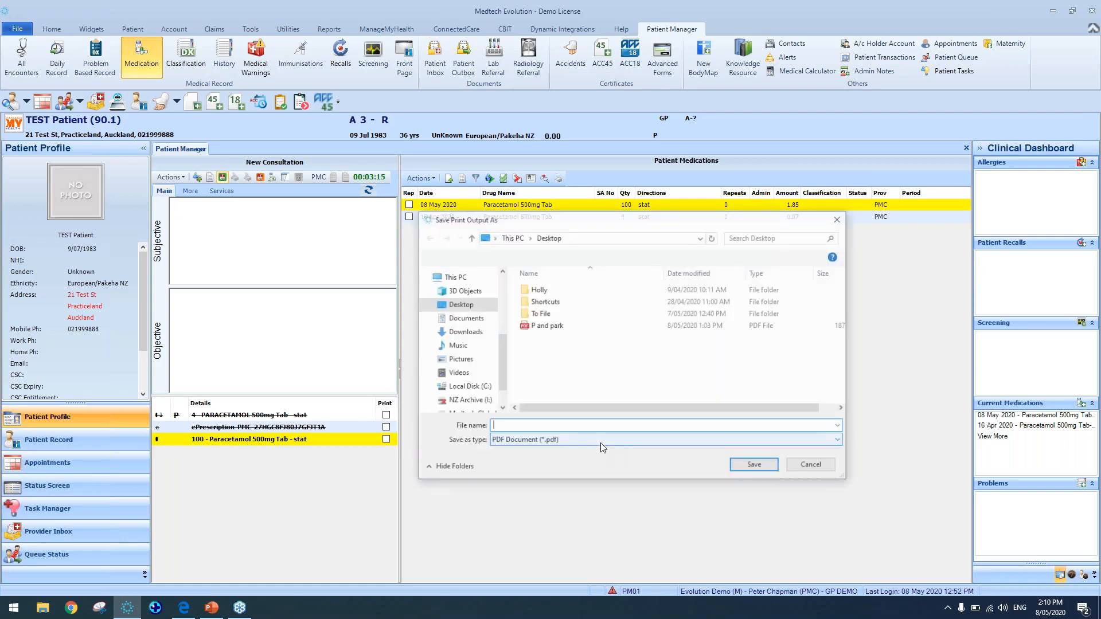
left_click(812, 465)
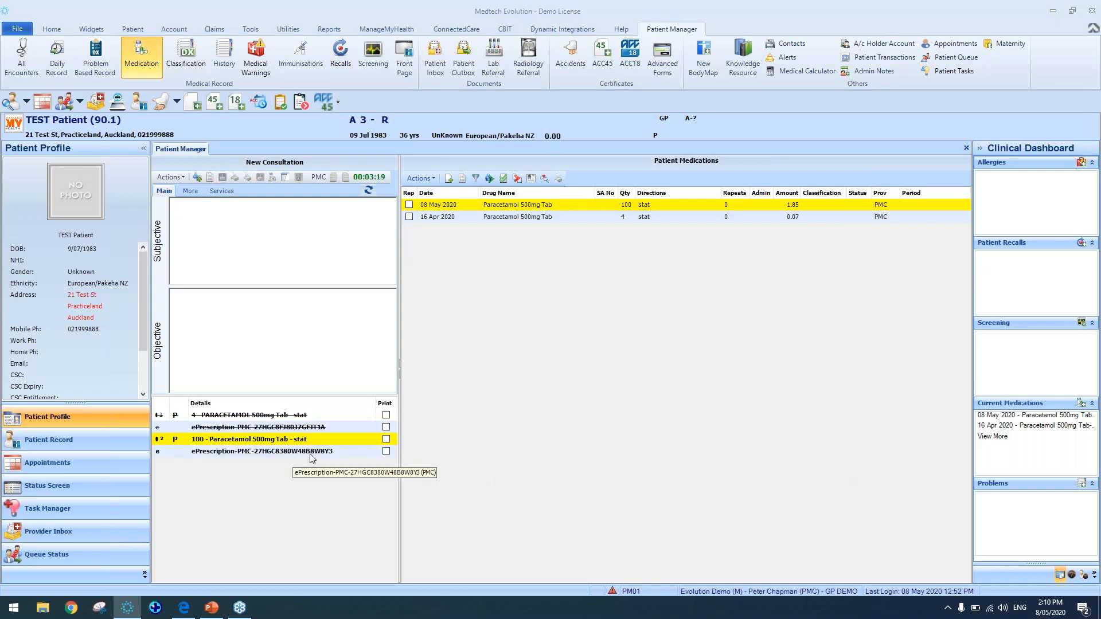
Inspect the amended Paracetamol and ePrescription entries in the consultation's prescribed items list
left_click(313, 453)
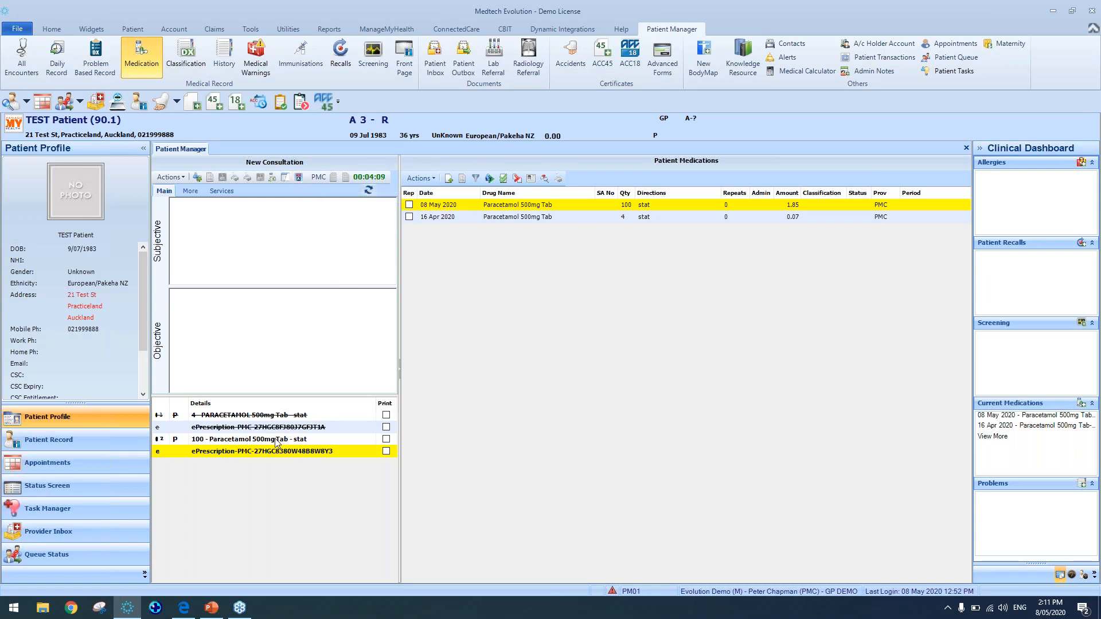
left_click(292, 440)
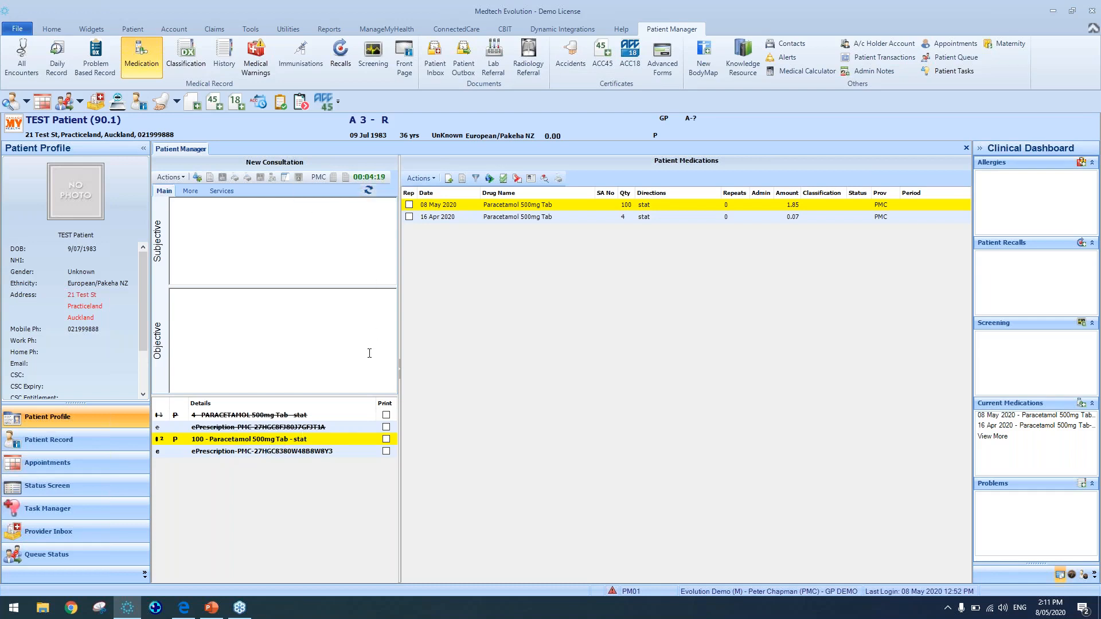
left_click(336, 451)
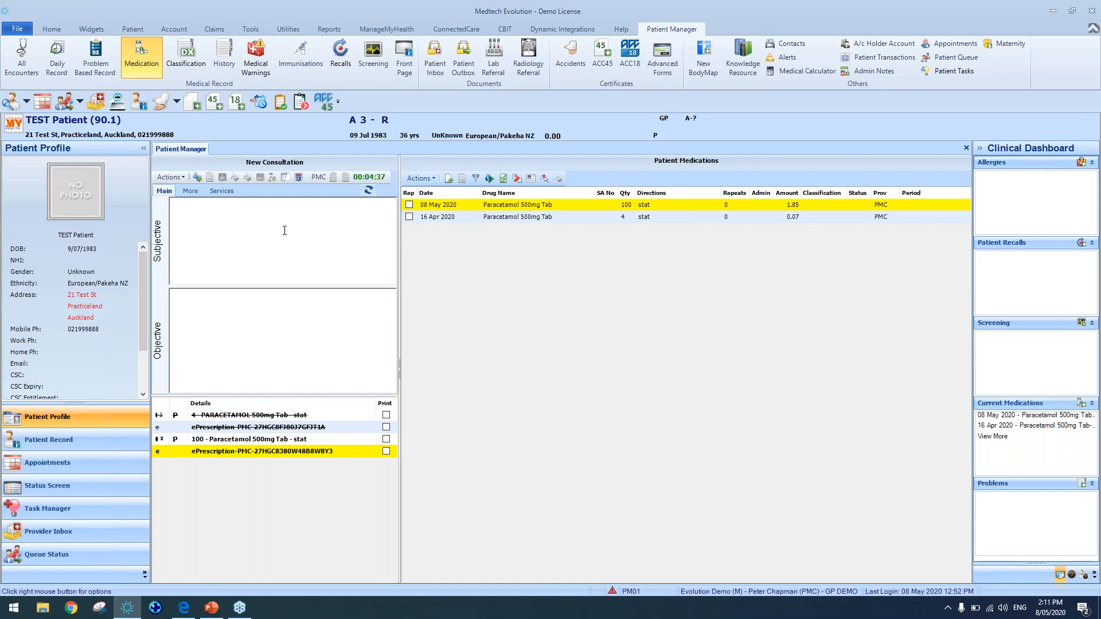
Search for another patient by name and open that patient's record
key("F2")
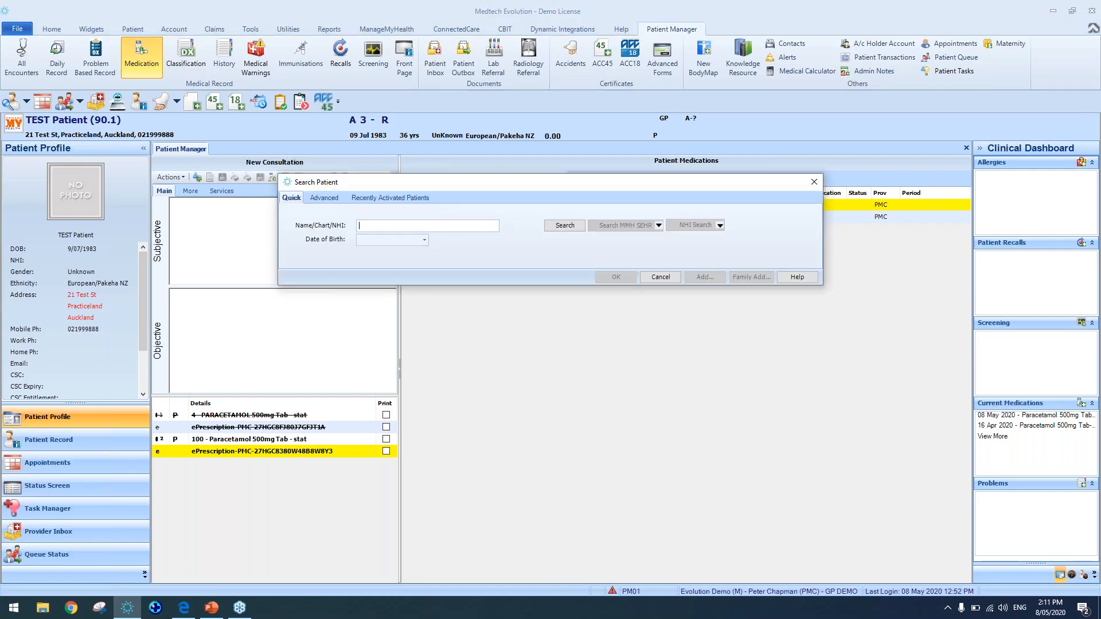
type("F")
key("Return")
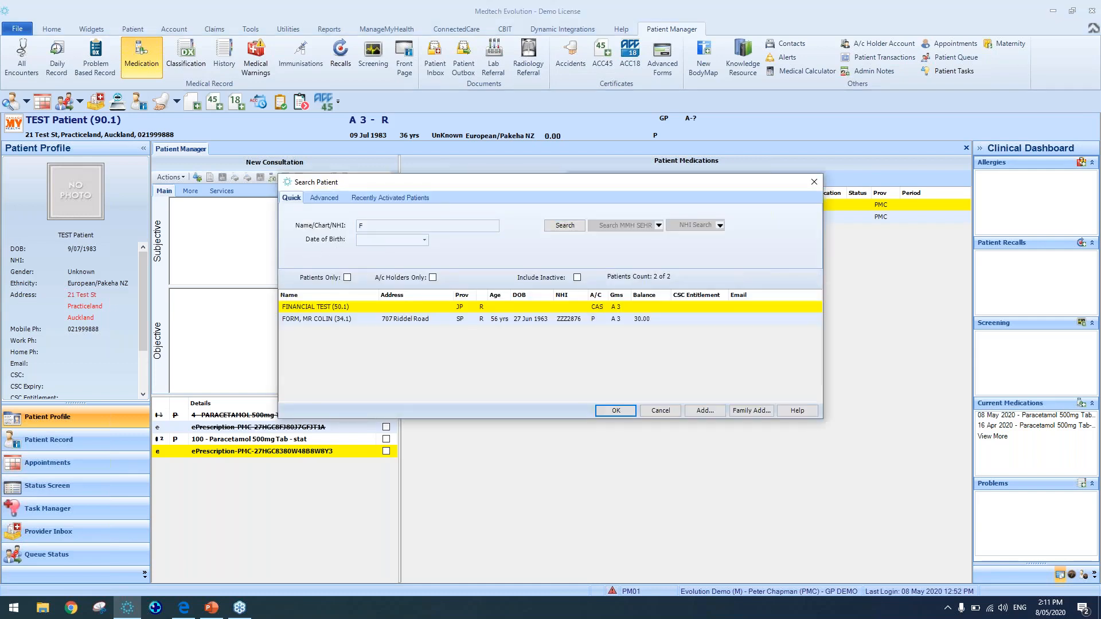
key("BackSpace")
type("S")
key("Return")
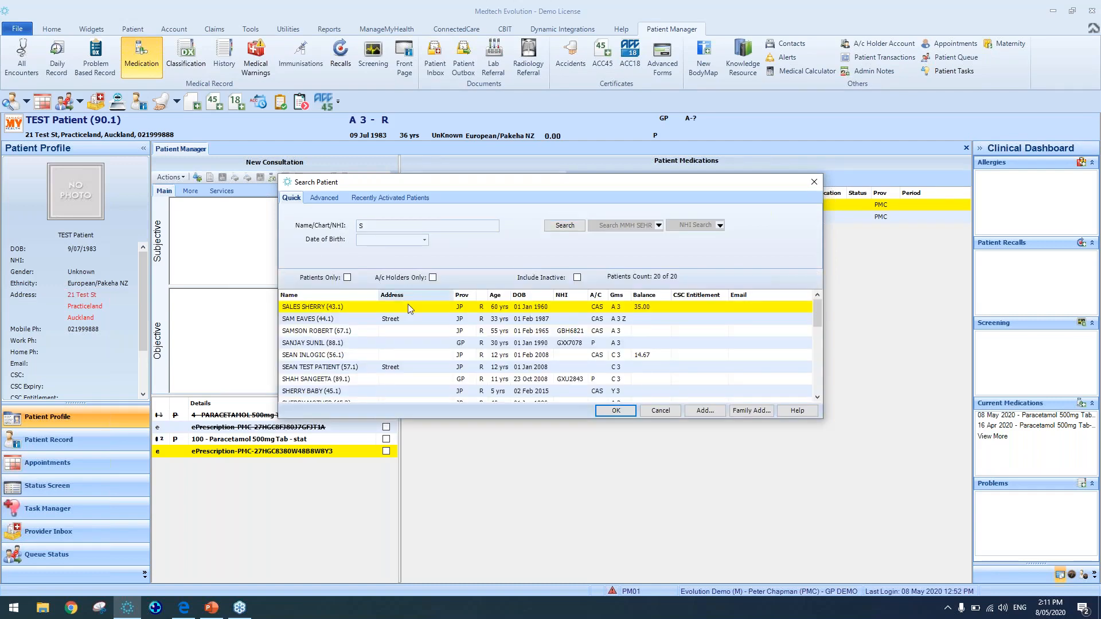
double_click(374, 331)
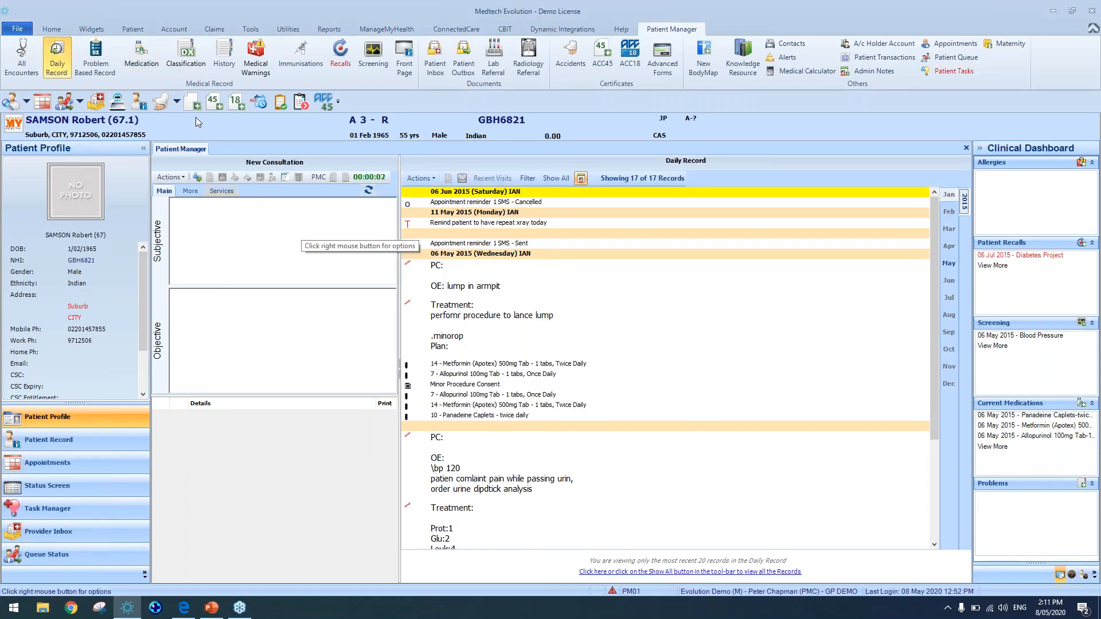
Open the patient's medications and reissue the Panadeine Caplets prescription
left_click(144, 59)
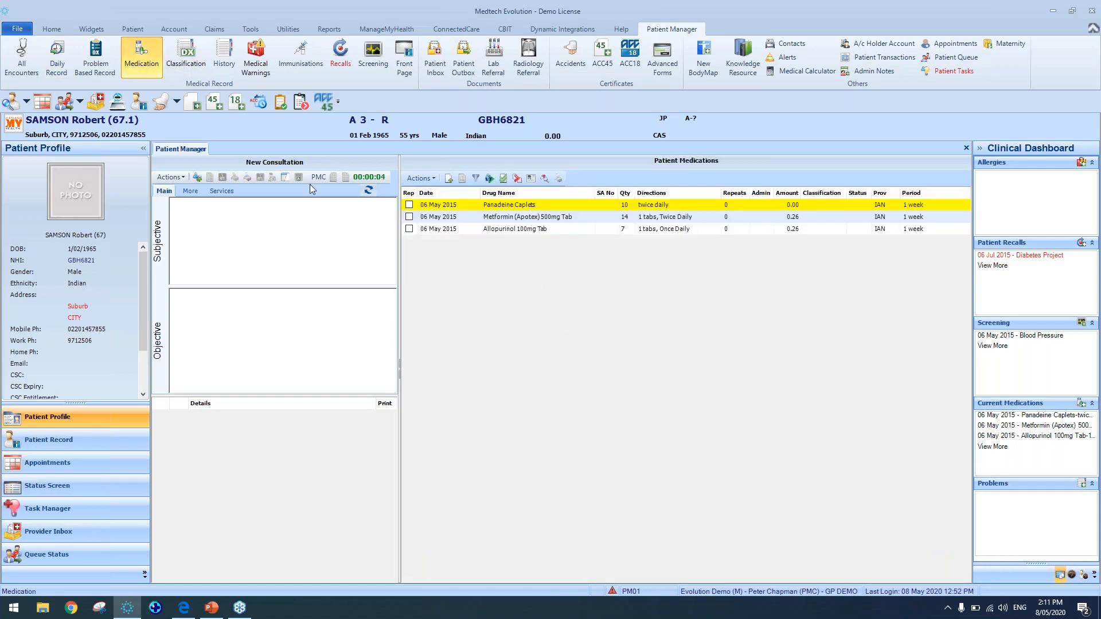
left_click(409, 205)
left_click(504, 179)
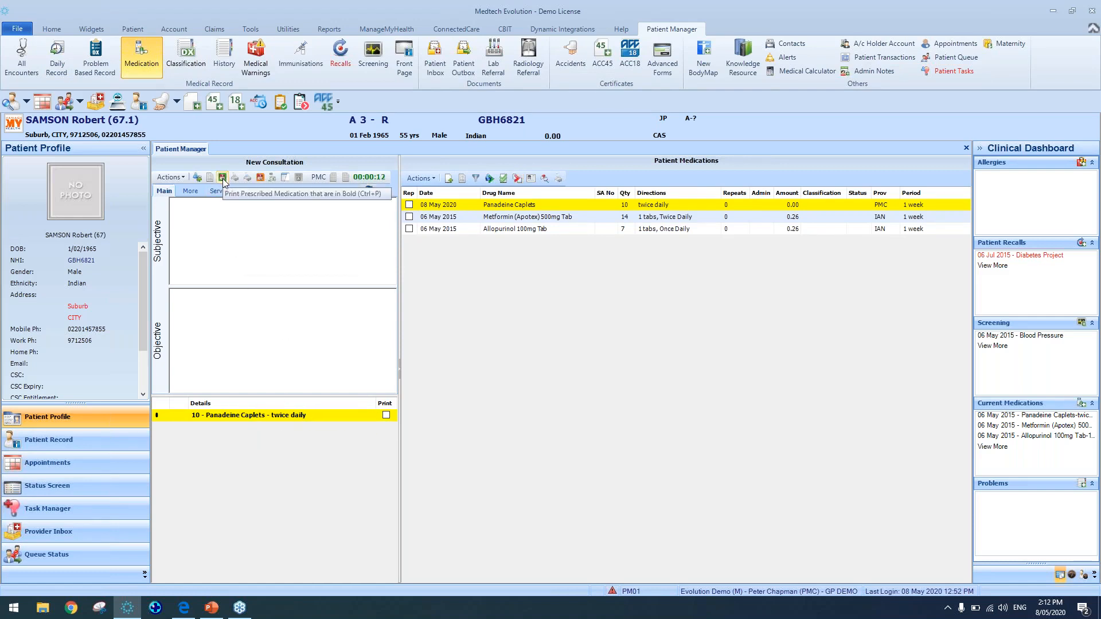
Print & Park the Panadeine Caplets ePrescription for review without saving the print output, then select the parked entry
left_click(261, 177)
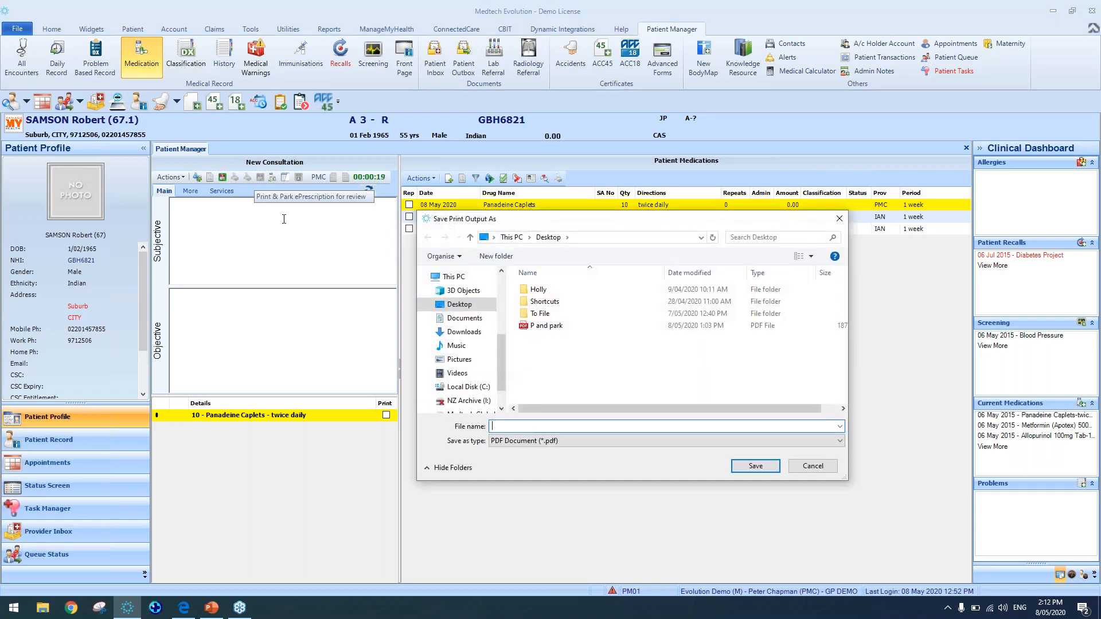
left_click(833, 470)
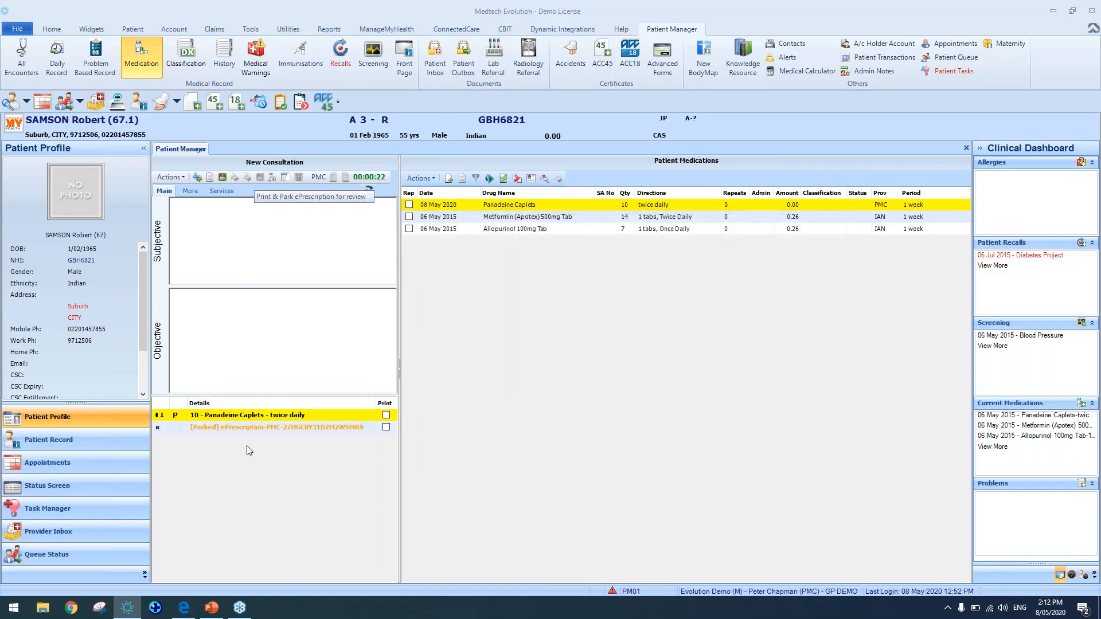
left_click(250, 430)
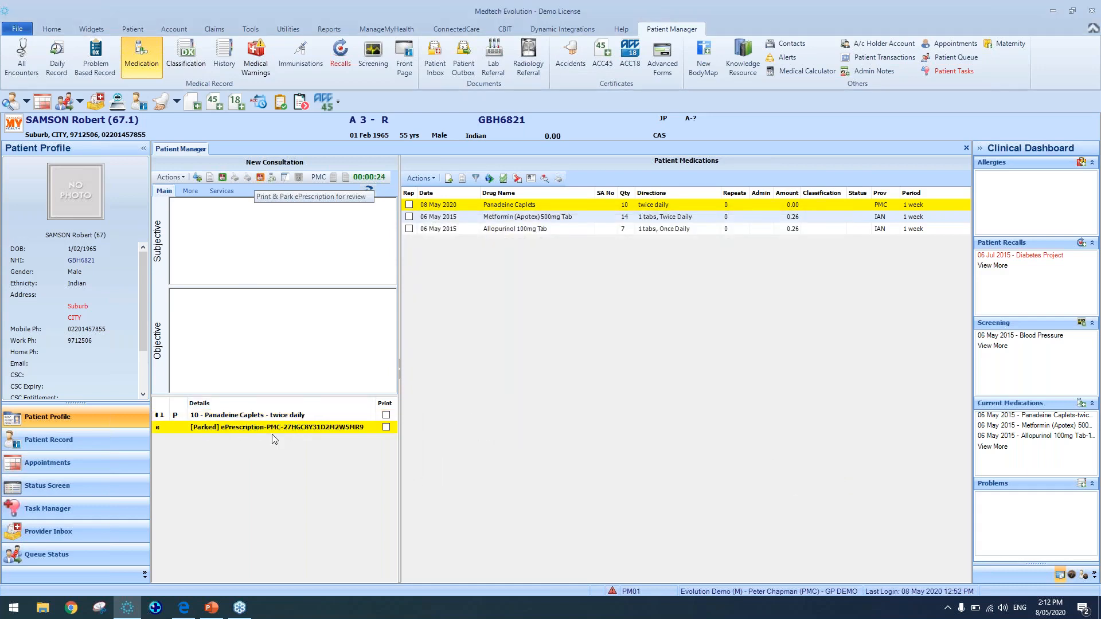
Switch to the browser to view the P and park PDF draft, then return to the patient record
left_click(192, 610)
left_click(212, 9)
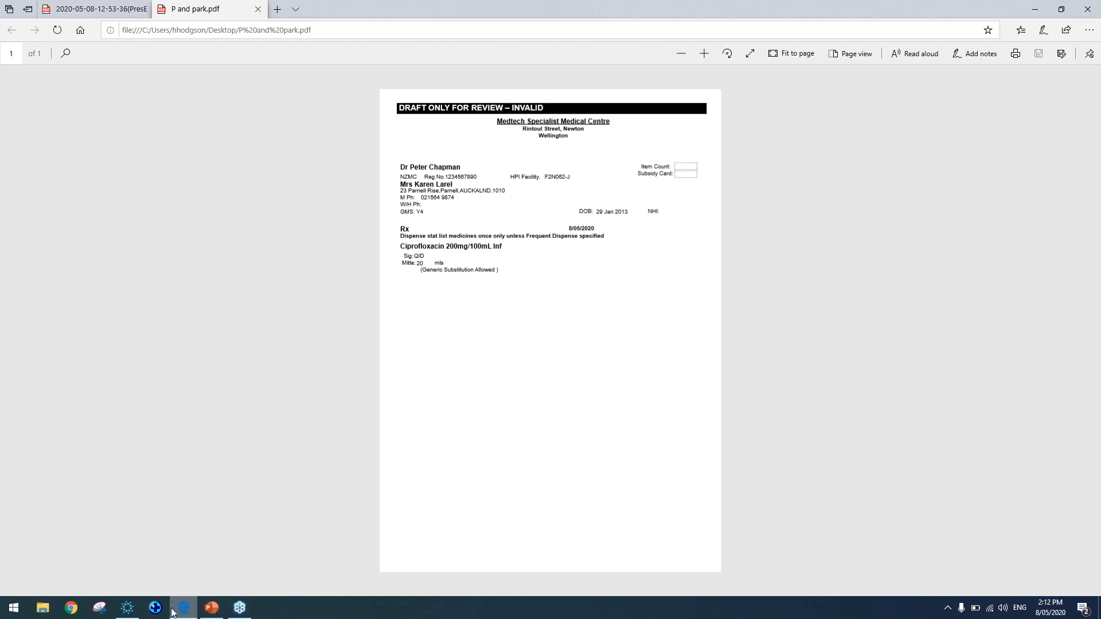
left_click(133, 613)
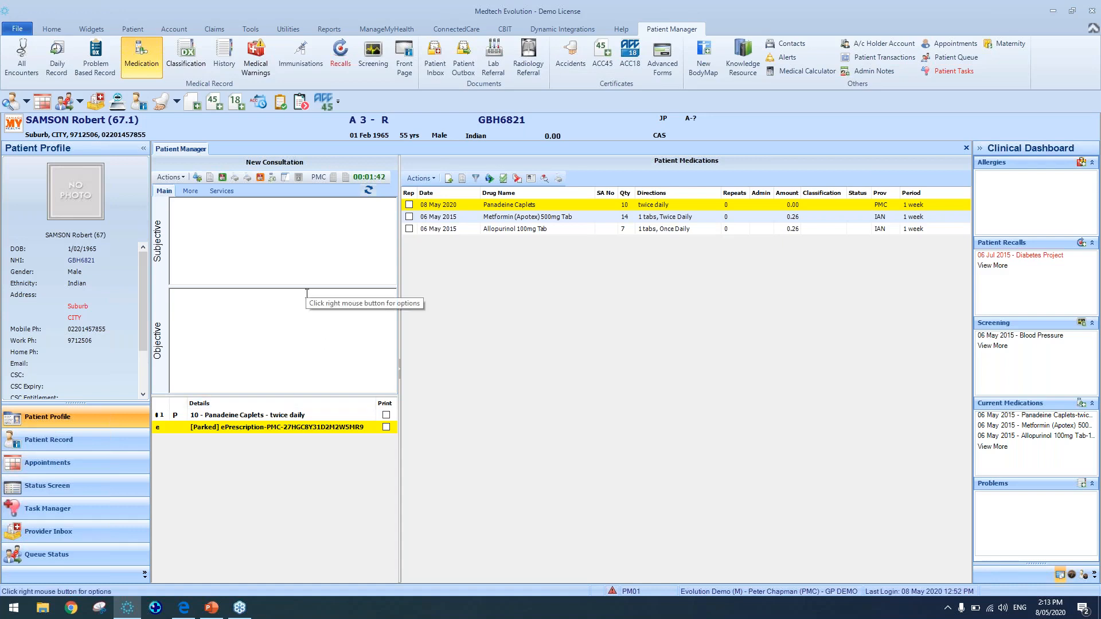
Select the parked ePrescription and print it to finalise, without saving the print output
left_click(249, 416)
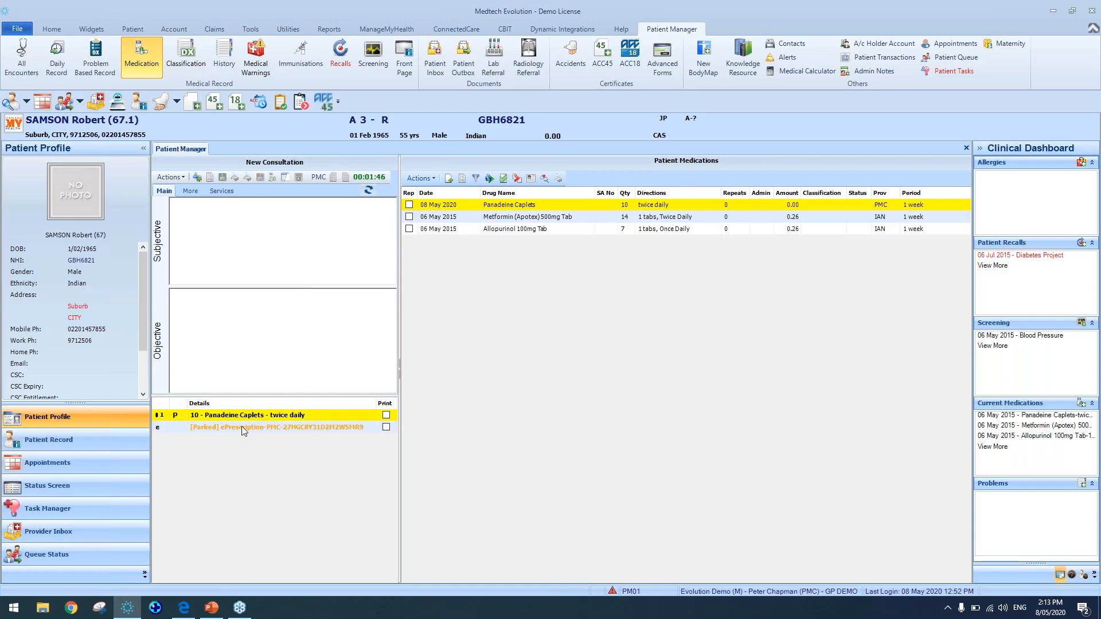
left_click(242, 427)
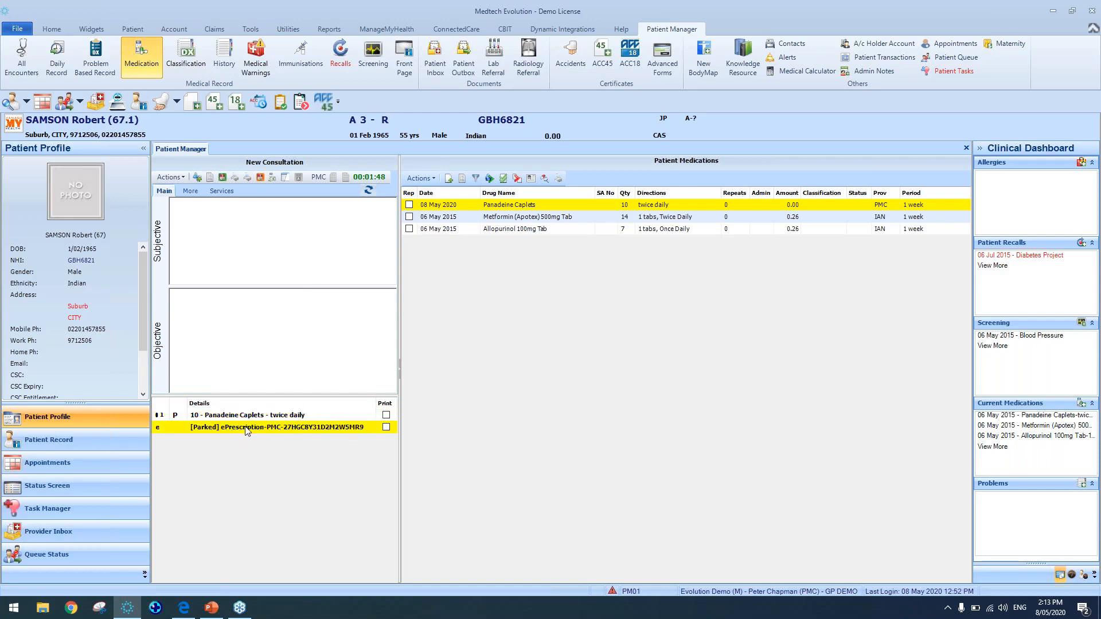
left_click(222, 178)
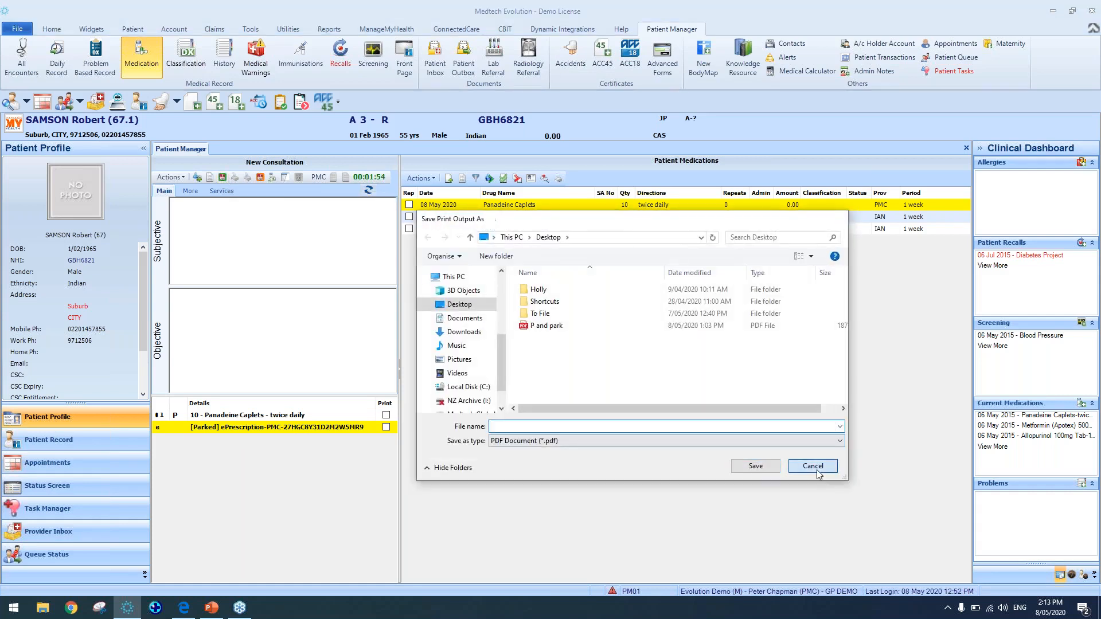
left_click(876, 466)
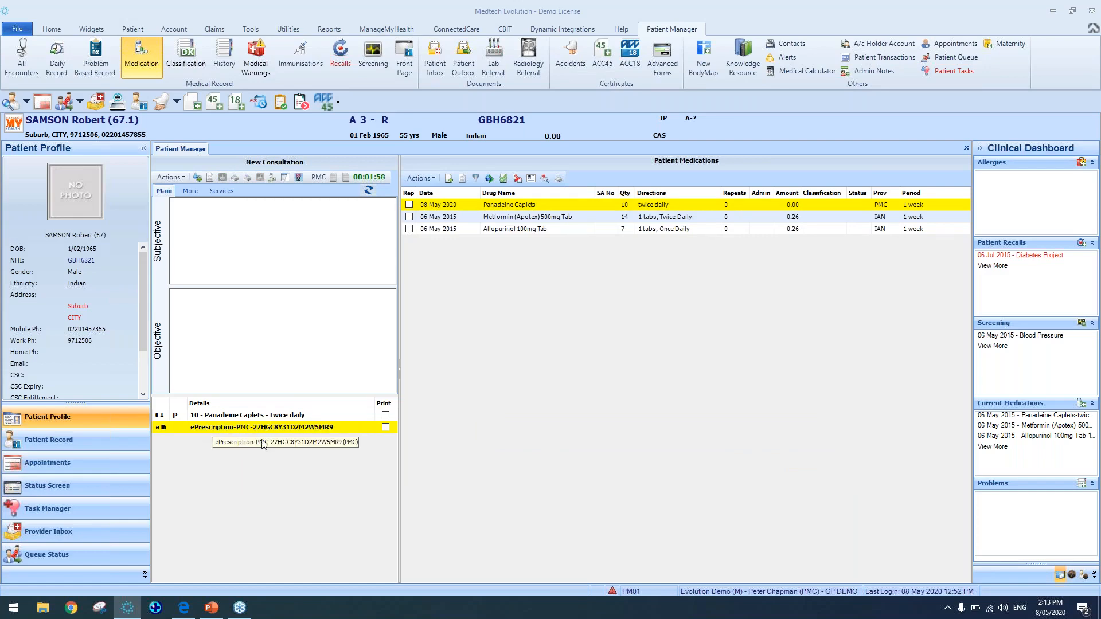
Switch to the browser to view the example ePrescription PDF with its barcode, then return
left_click(183, 608)
left_click(107, 4)
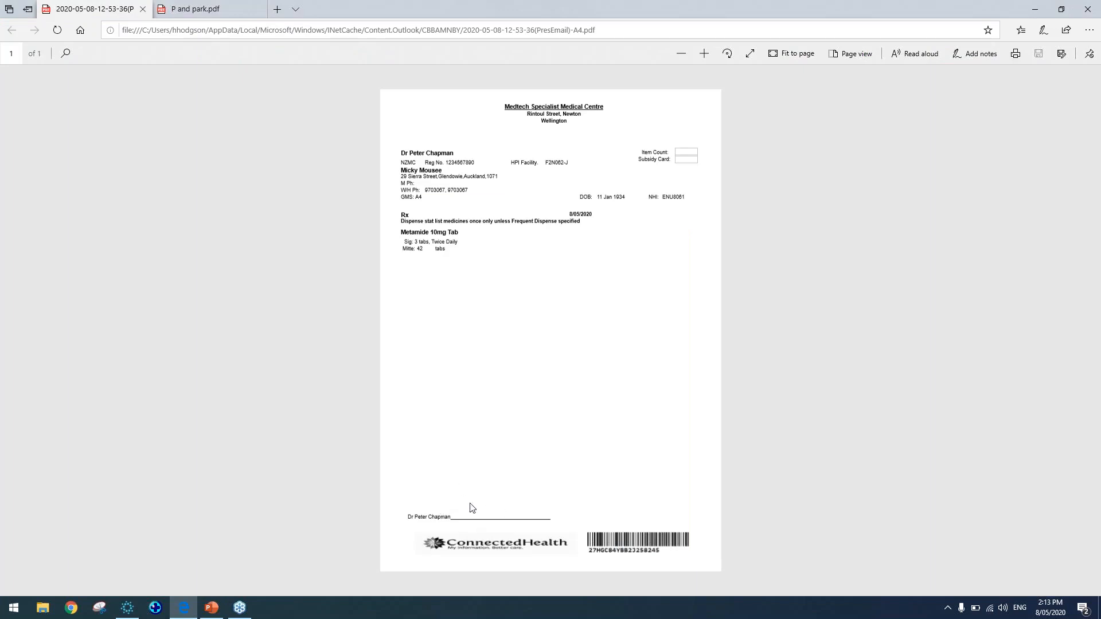
left_click(128, 615)
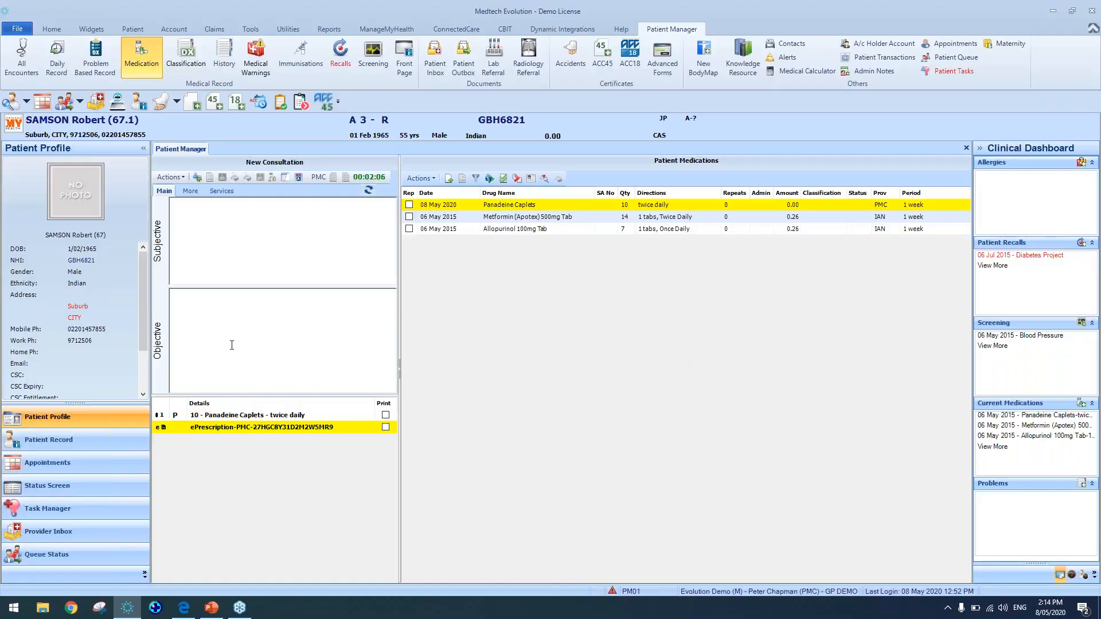
Review the WebForm settings of the Evolution Demo location in Options, then close without changes
left_click(293, 314)
left_click(3, 28)
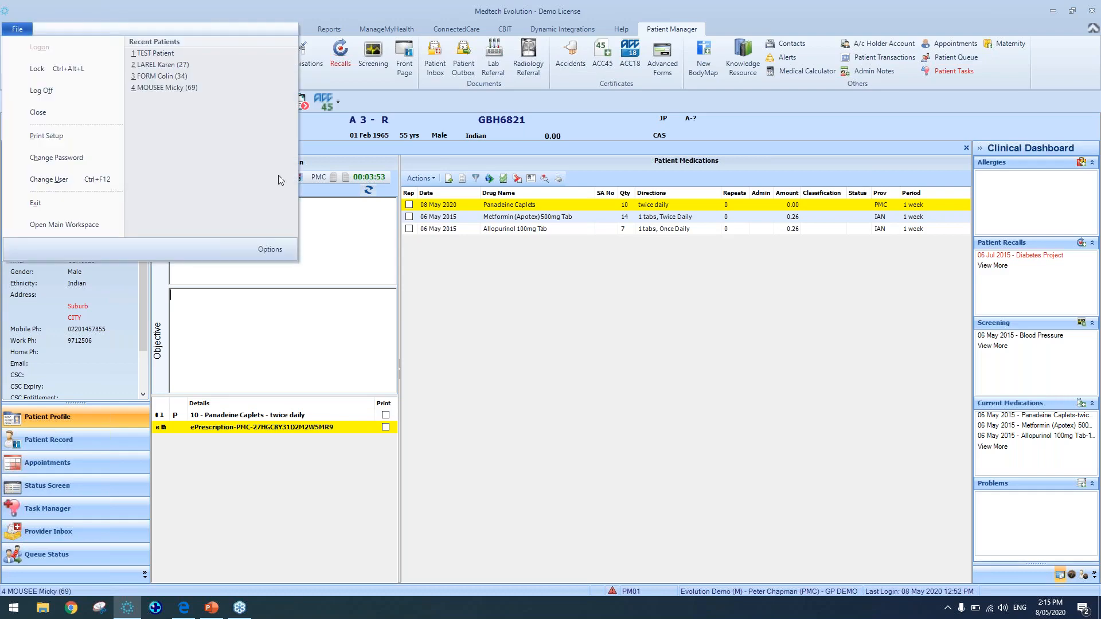
left_click(282, 251)
left_click(229, 273)
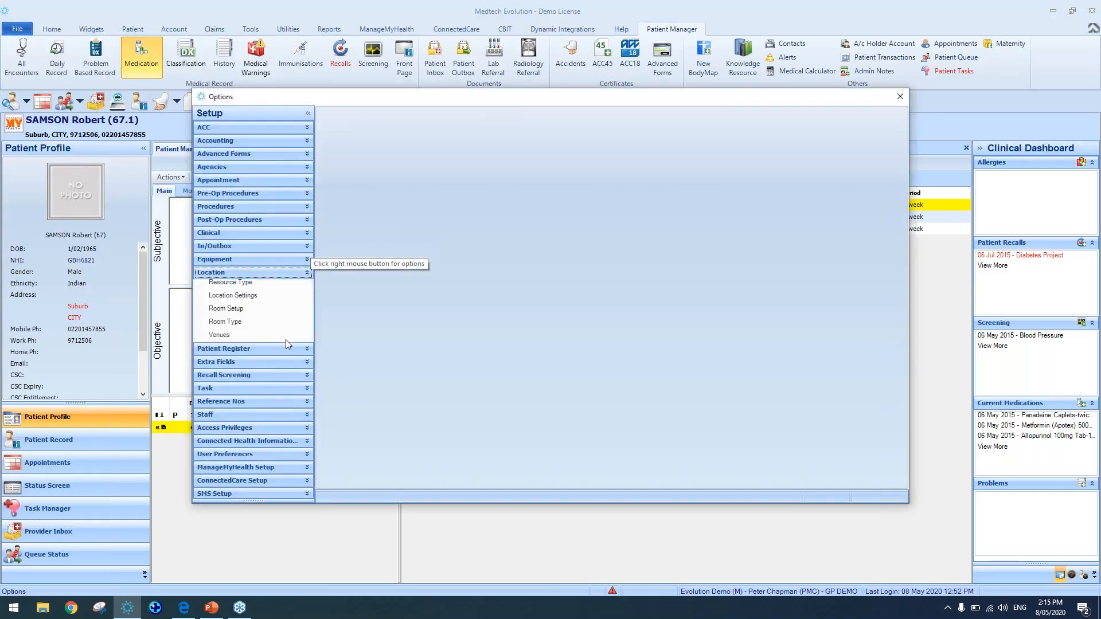
left_click(233, 314)
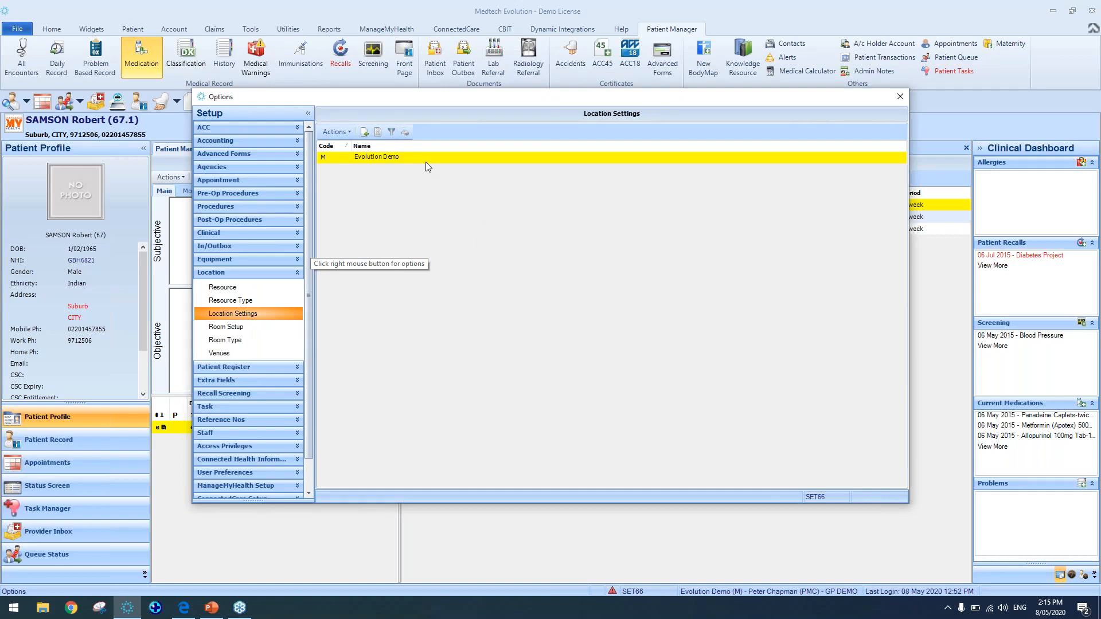
double_click(426, 163)
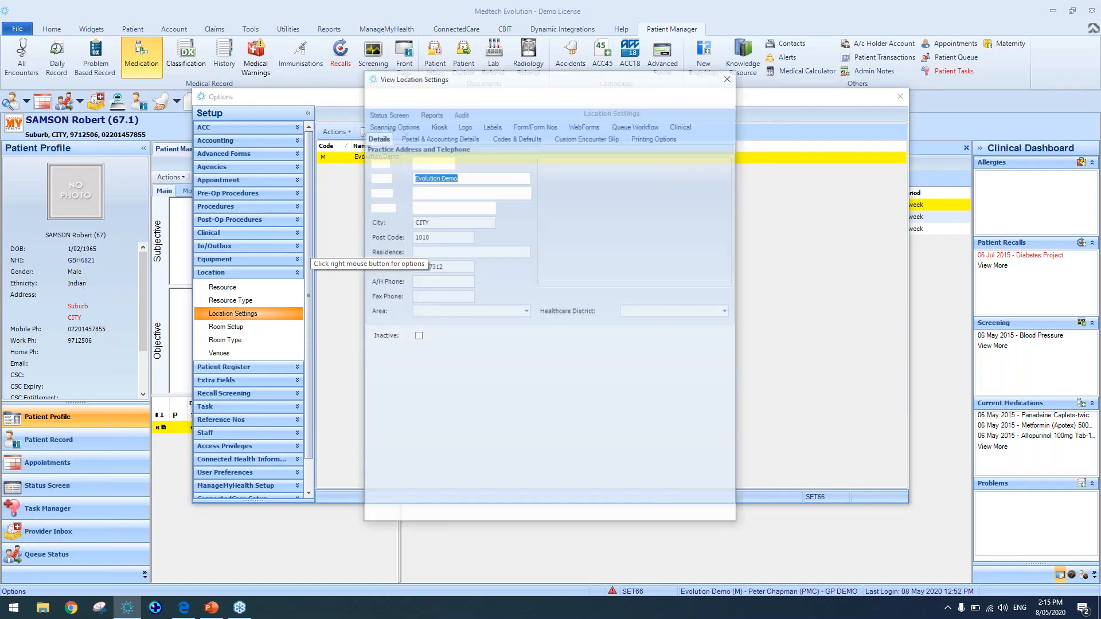
left_click(583, 127)
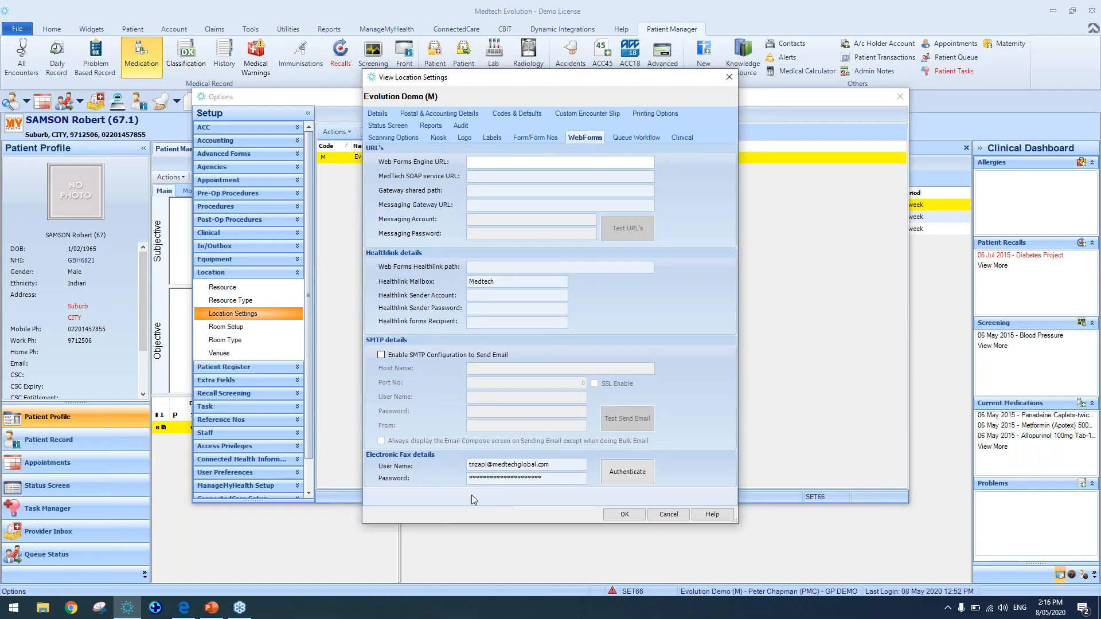
left_click(669, 514)
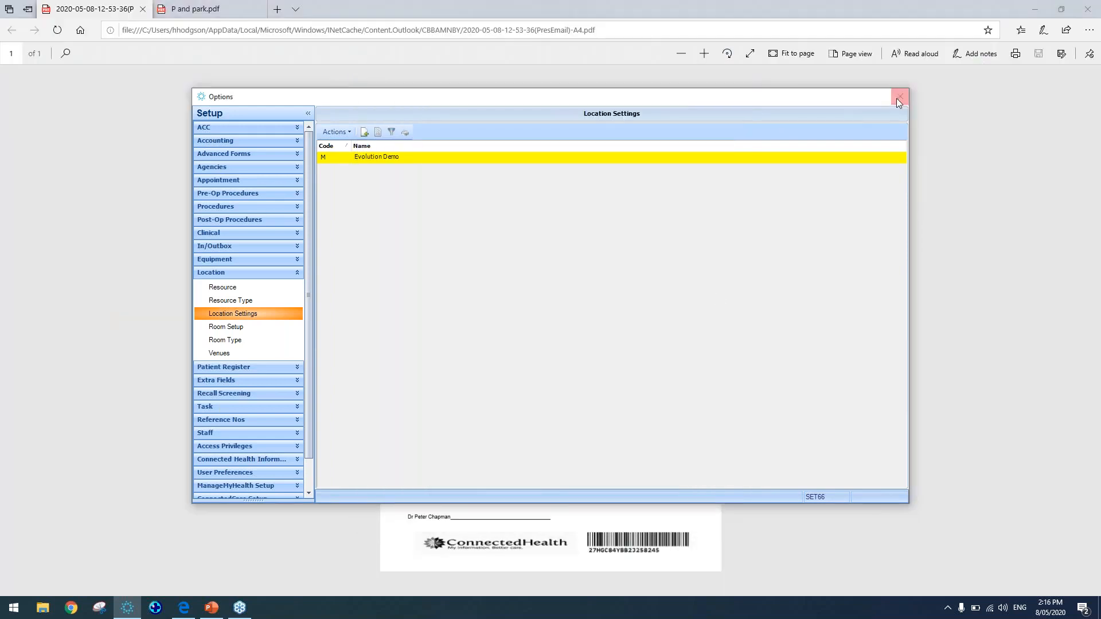
left_click(898, 99)
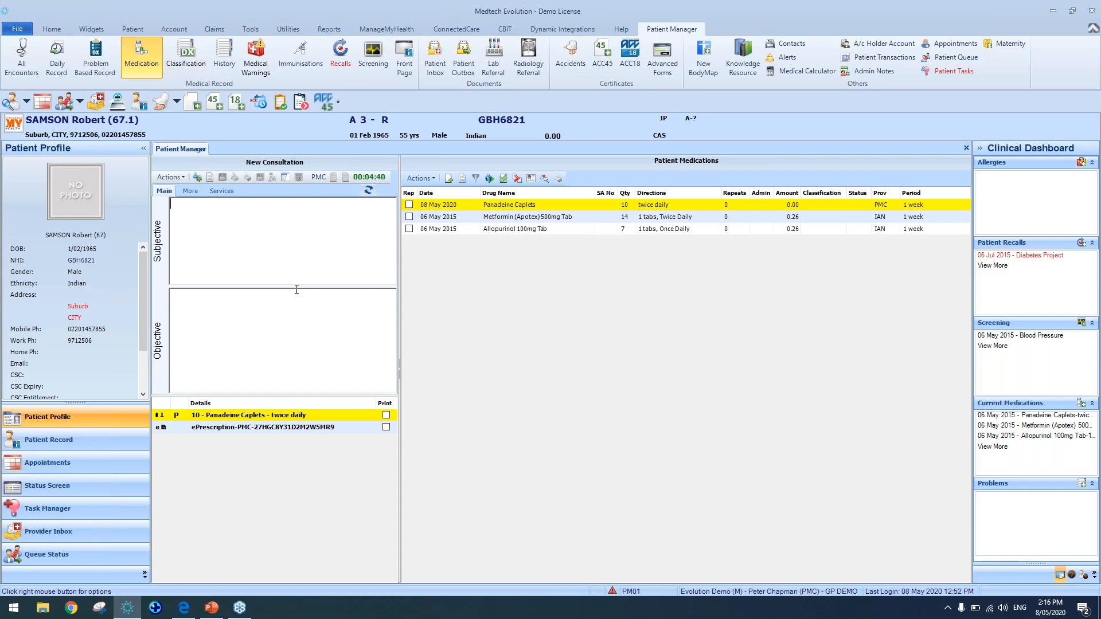
Check the workstation's Printer Defaults for the RX printer and close the dialog
left_click(18, 29)
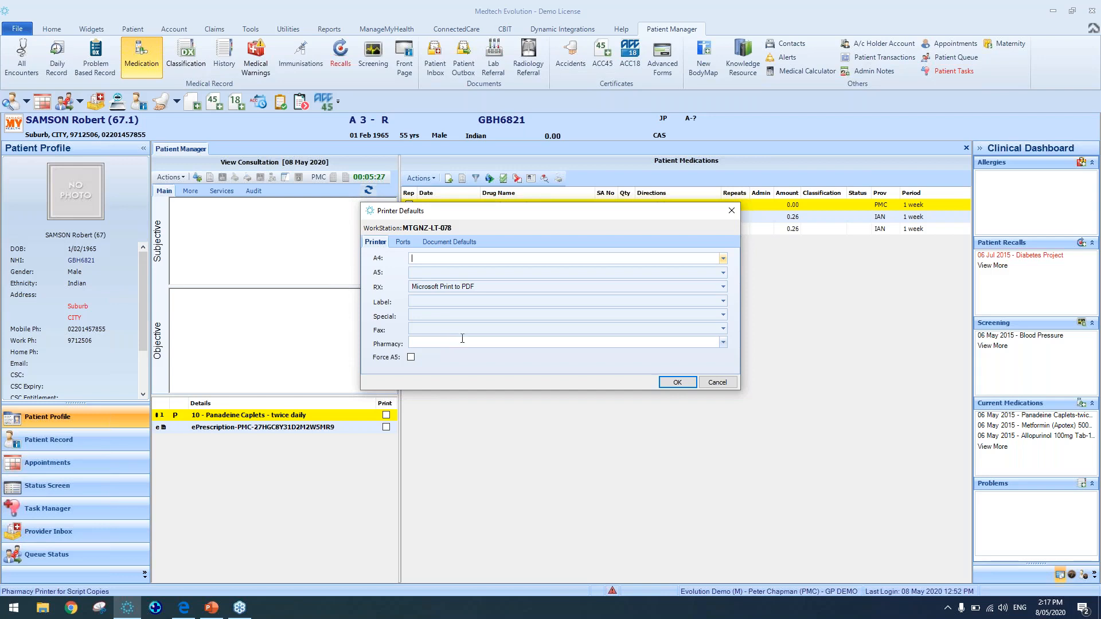
left_click(735, 211)
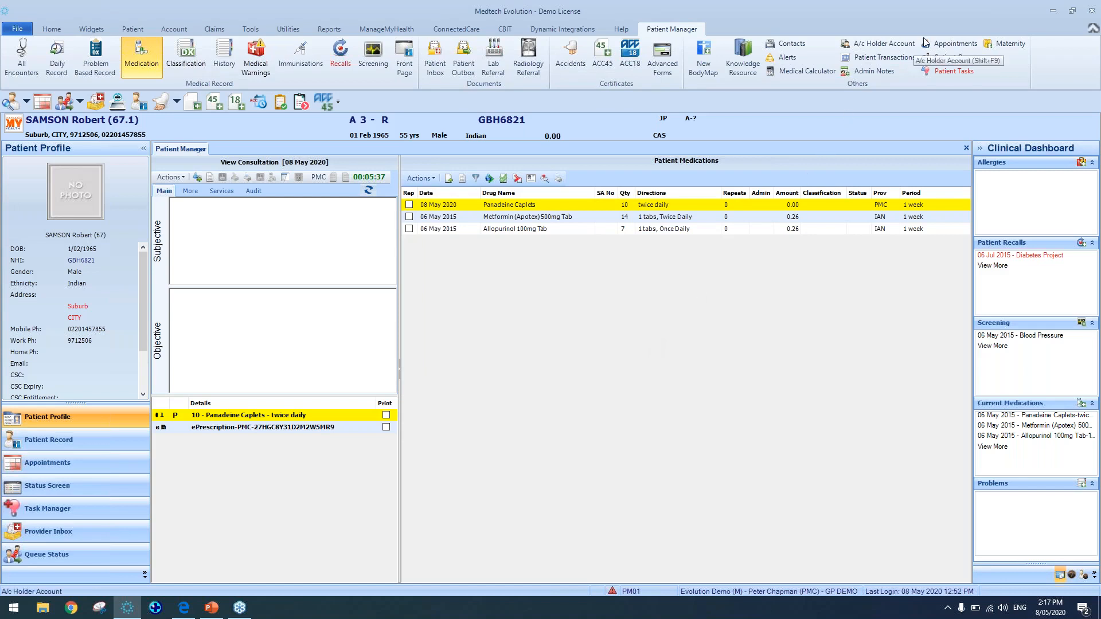
Search the address book for HAPP and view the Pharmacy Happy entry's address details, then cancel
left_click(55, 27)
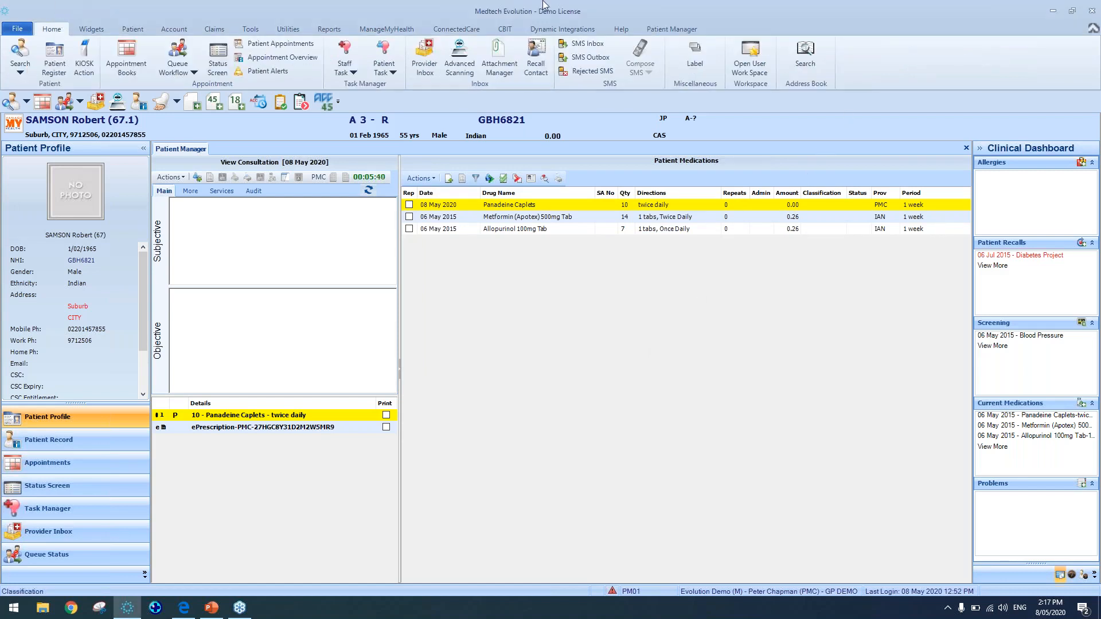
left_click(802, 64)
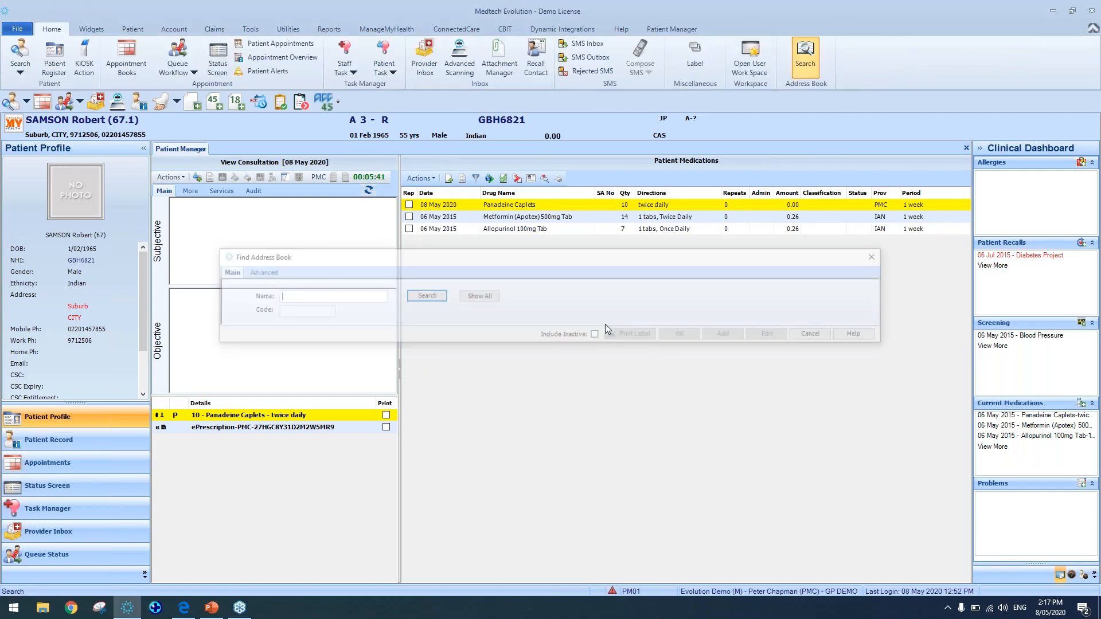
type("HAPP")
key("Return")
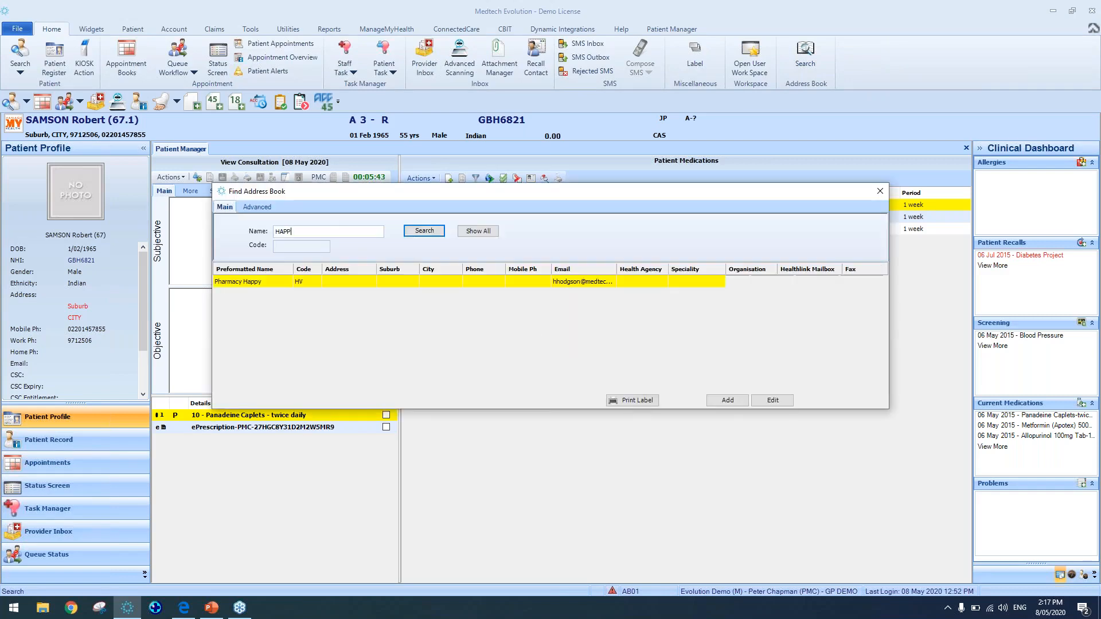
double_click(378, 282)
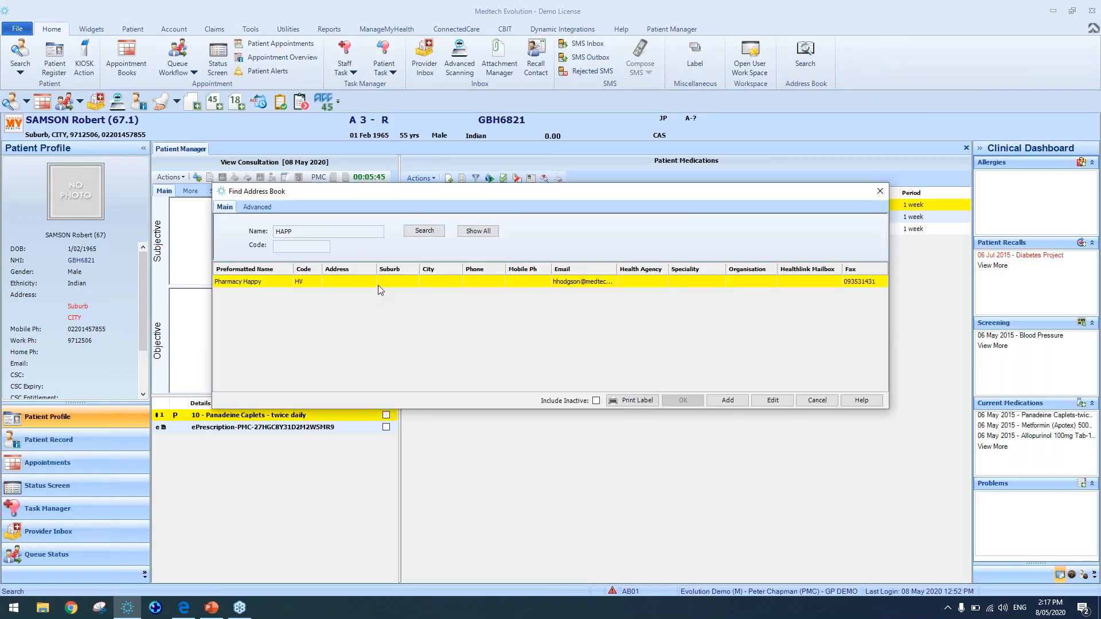
left_click(487, 187)
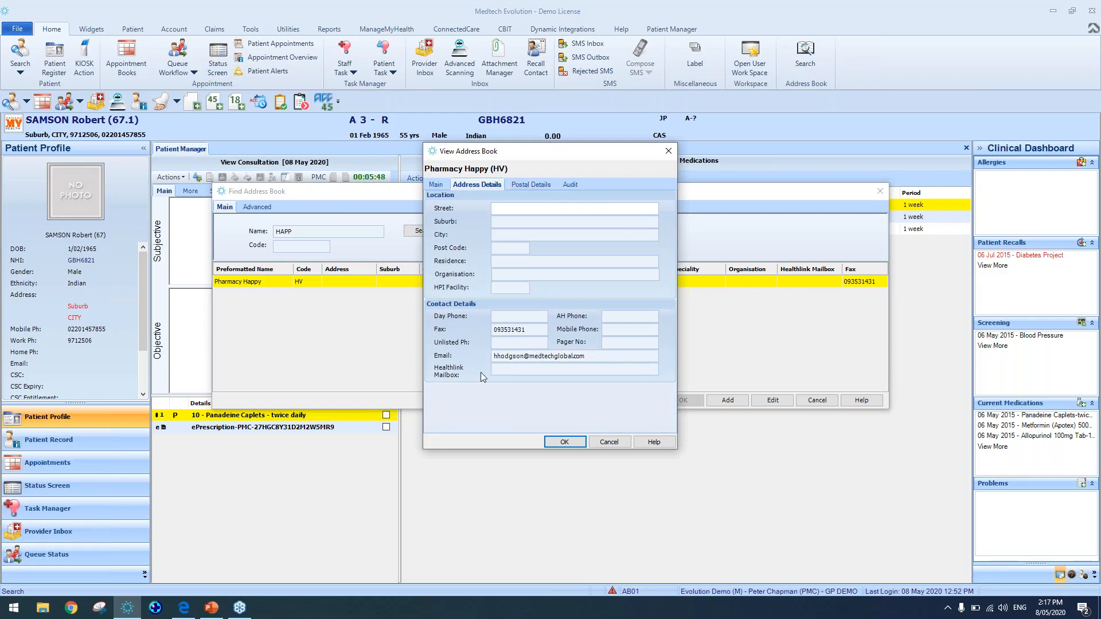
left_click(621, 443)
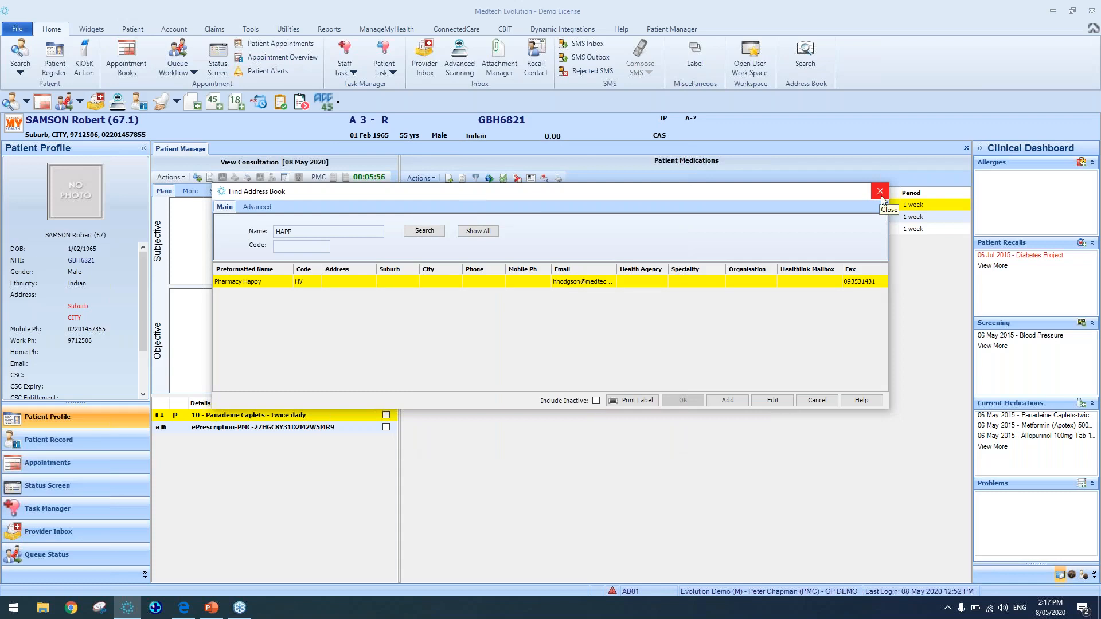
Address the selected ePrescription to Pharmacy Happy by searching the address book for HAPPY and choosing it
left_click(881, 196)
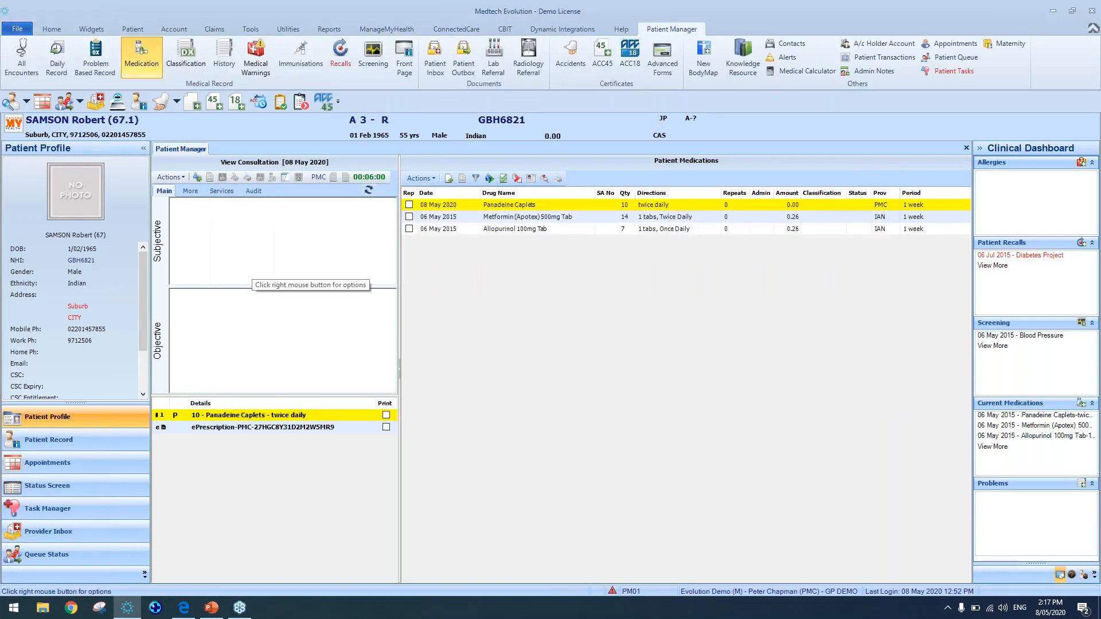
left_click(256, 429)
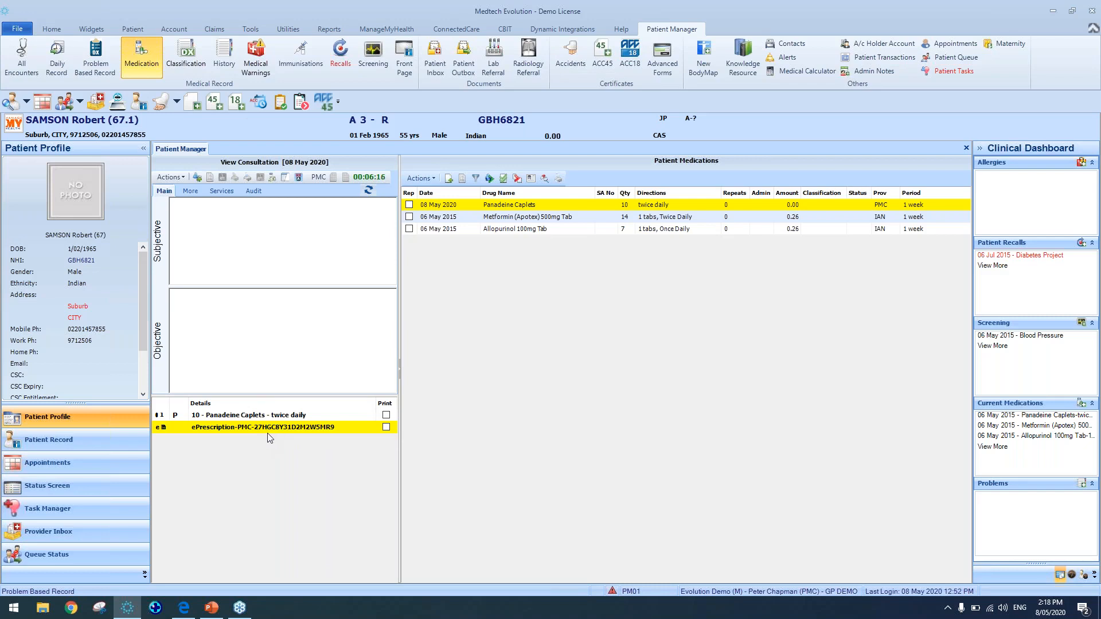
left_click(273, 178)
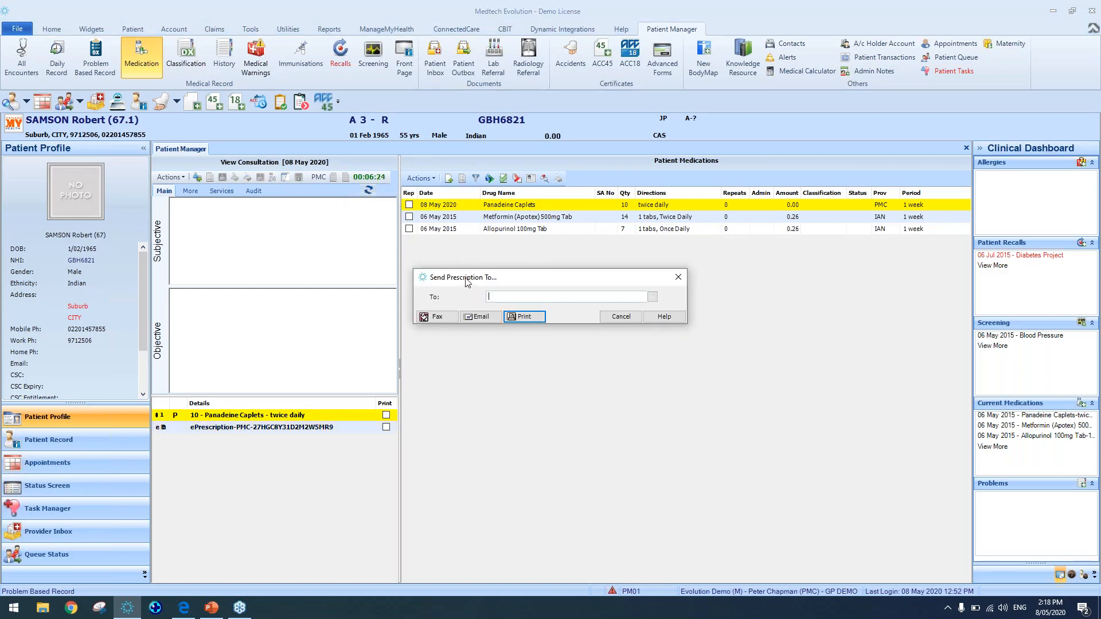
left_click(653, 297)
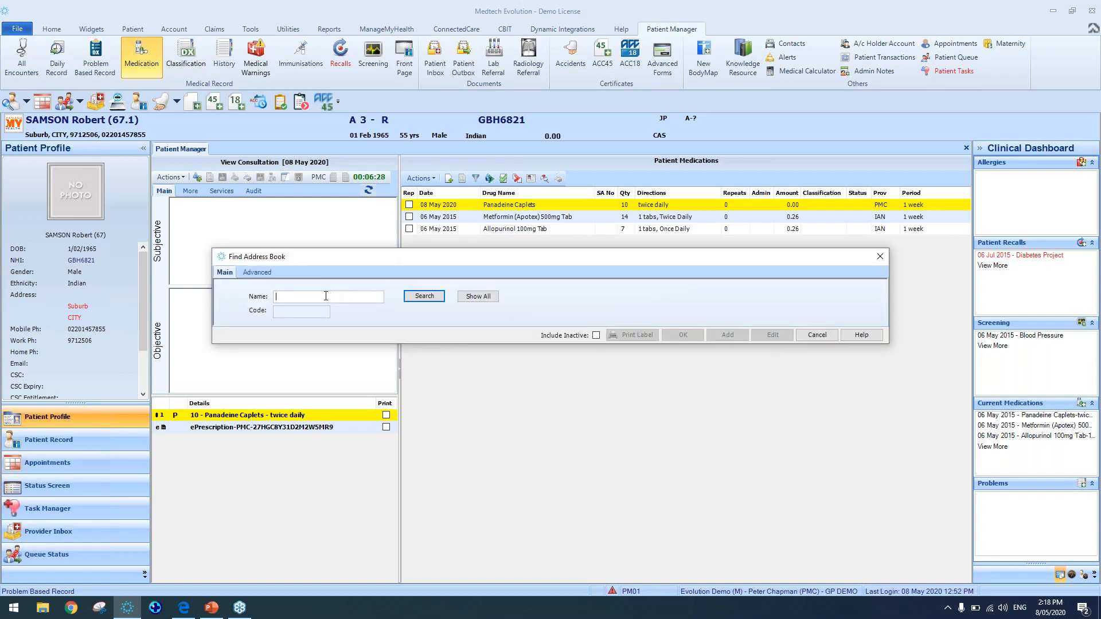
type("HAPPY")
key("Return")
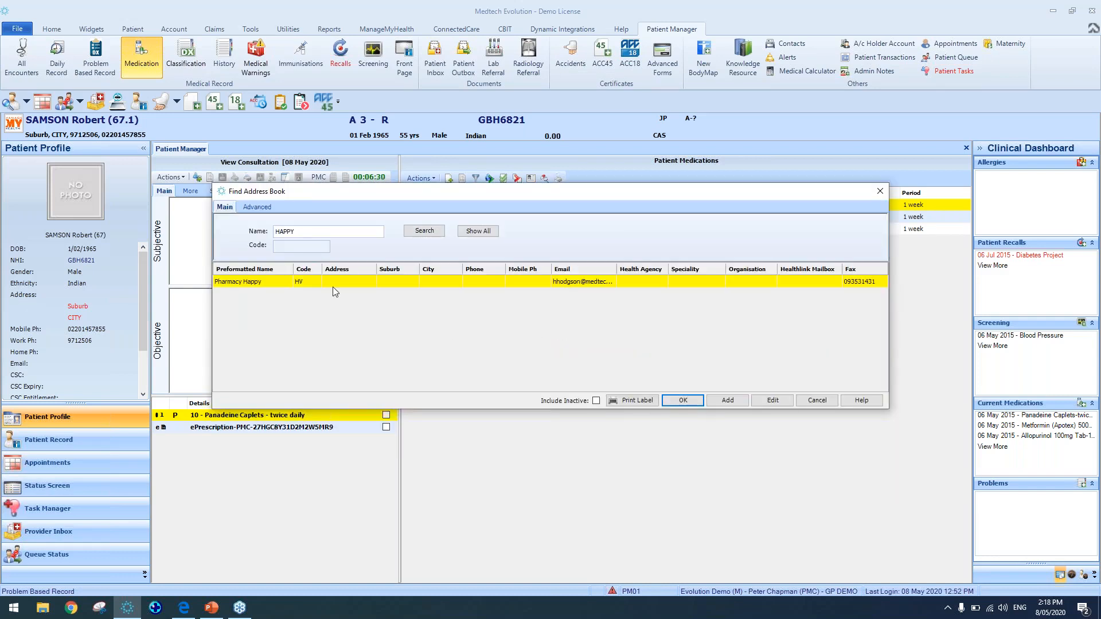
left_click(682, 401)
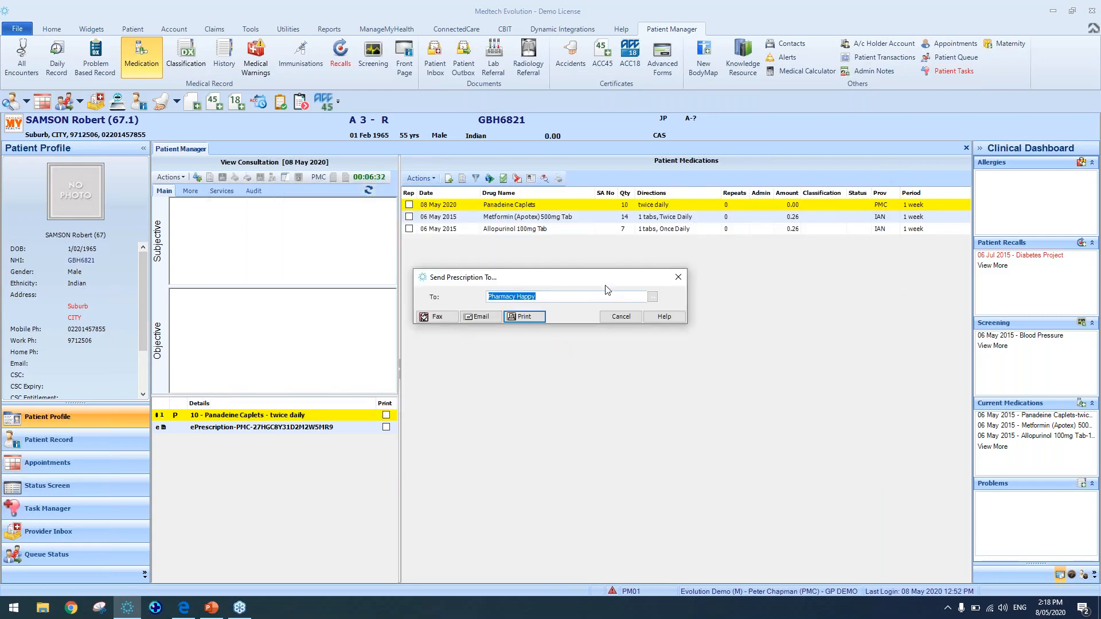
left_click(586, 298)
Switch to the presentation to show the example slide of a prescription being emailed
left_click(1091, 40)
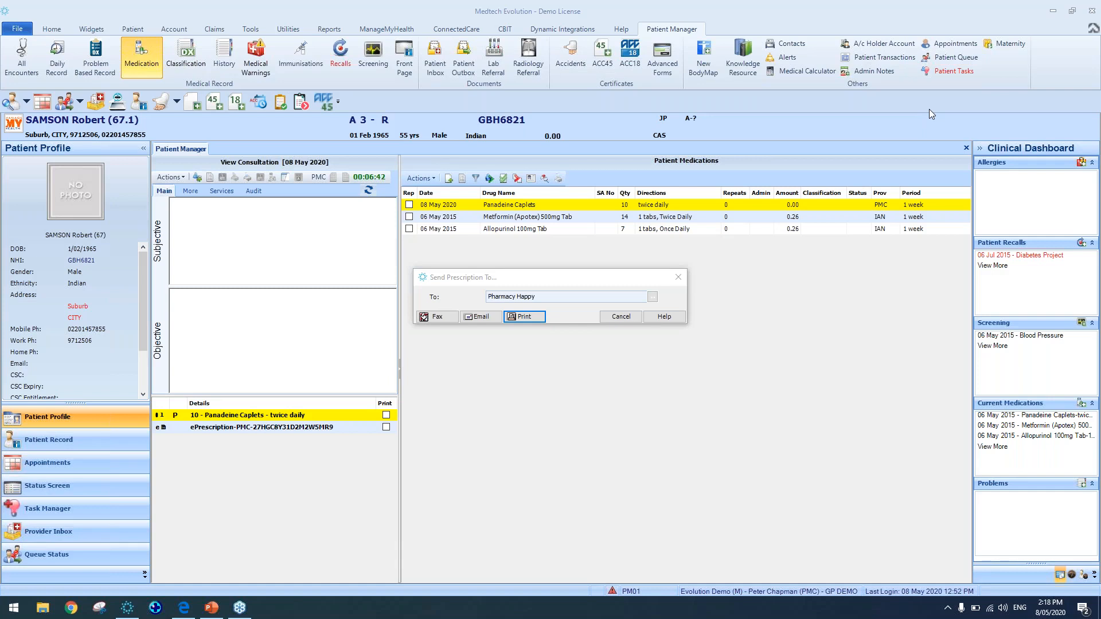
key("alt+Tab")
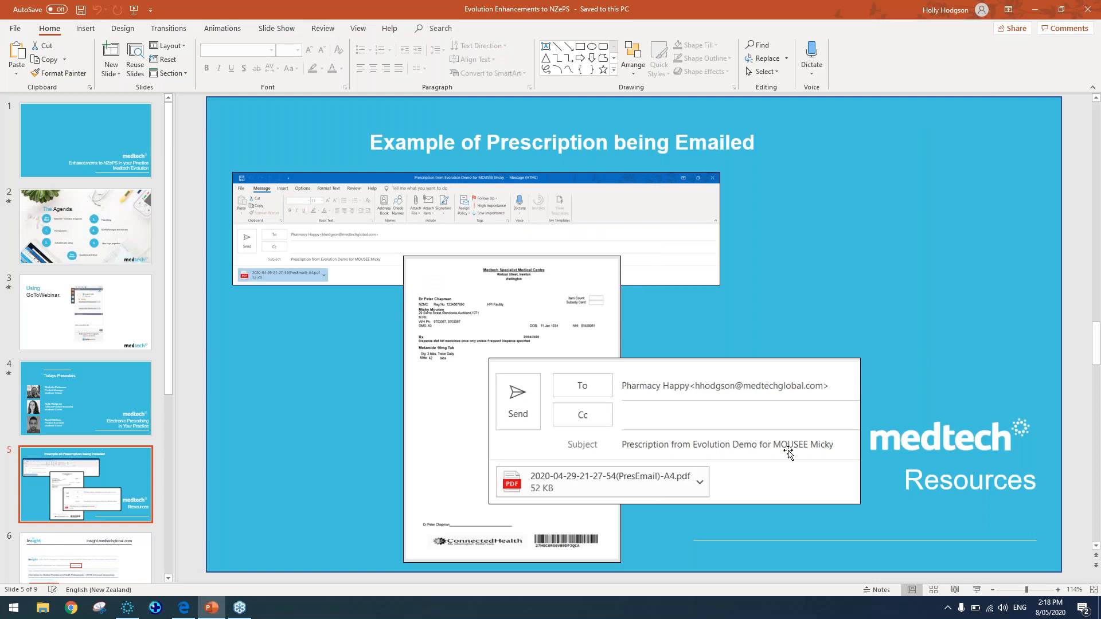
left_click(977, 590)
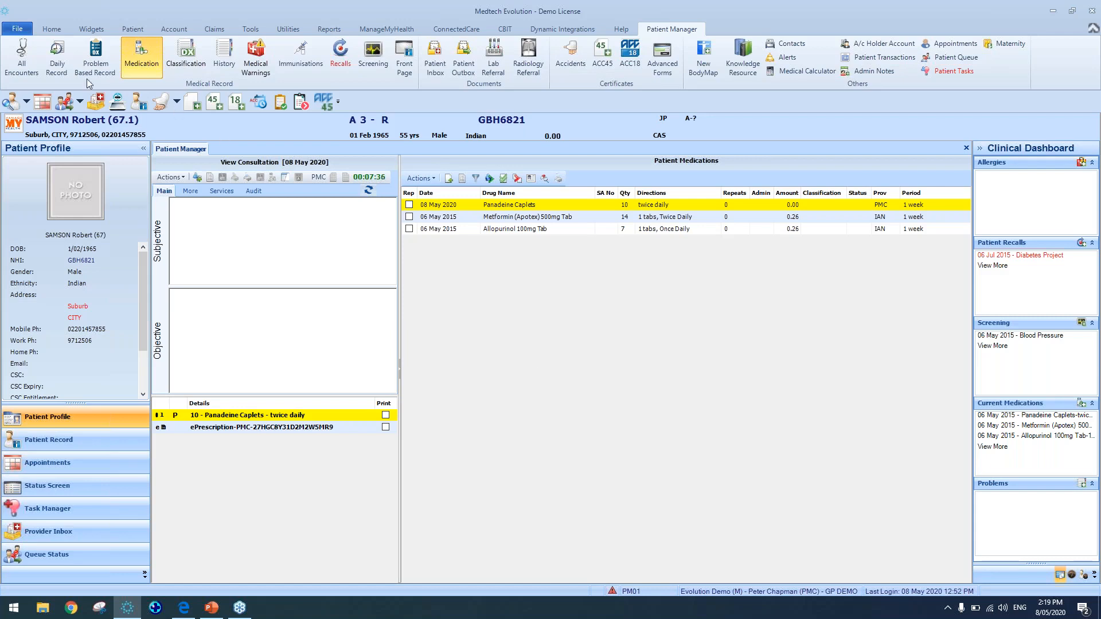
Open TEST Patient from the recent patients and view the Daily Record
left_click(17, 29)
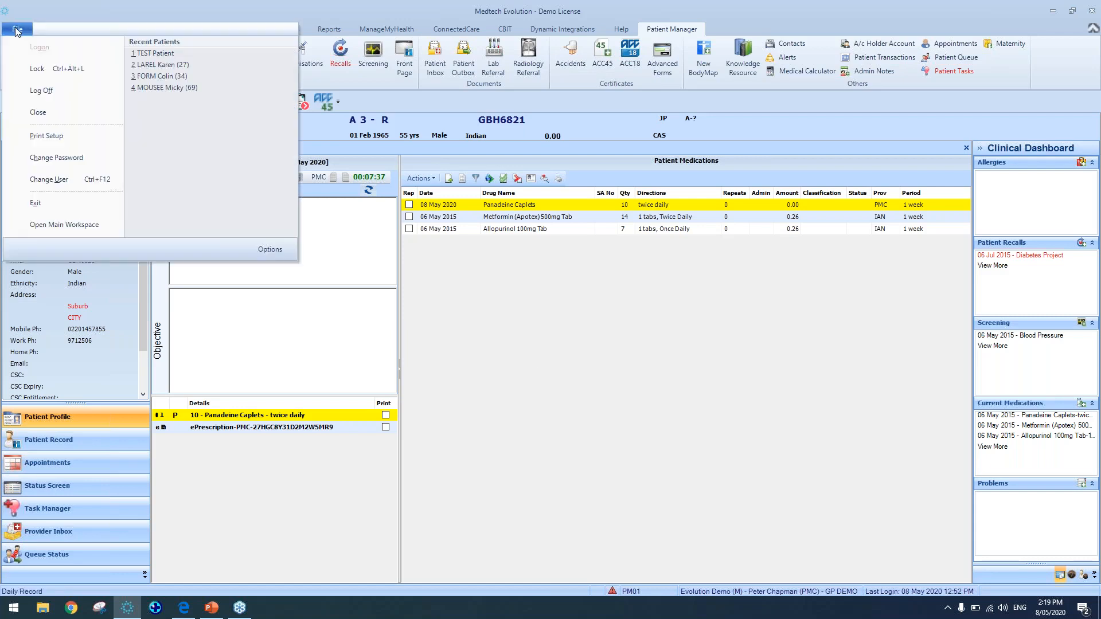
left_click(161, 52)
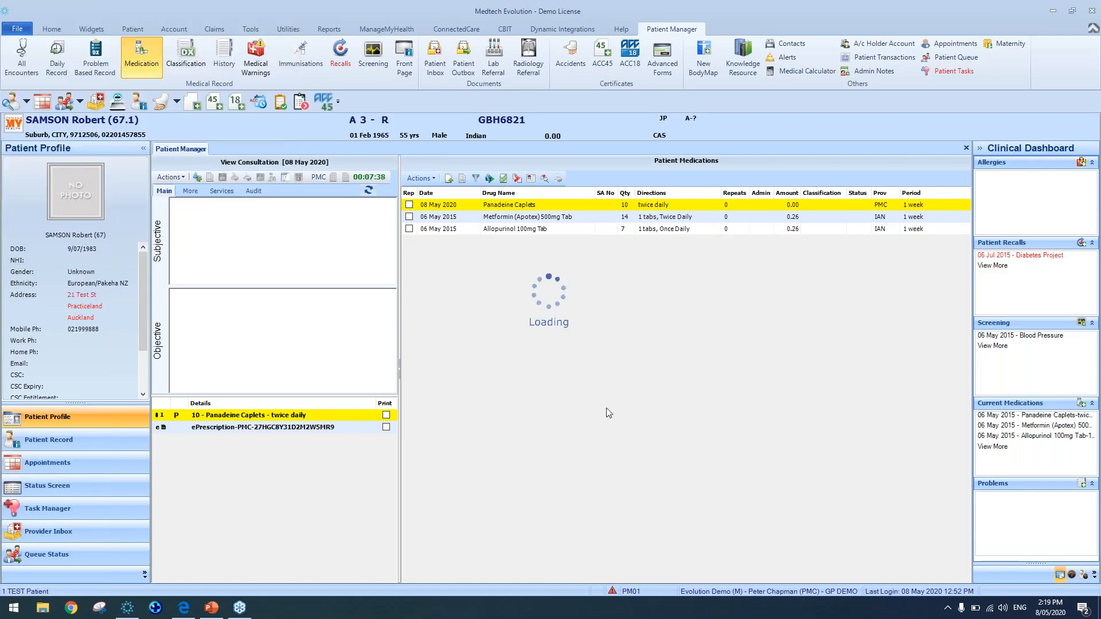
left_click(57, 63)
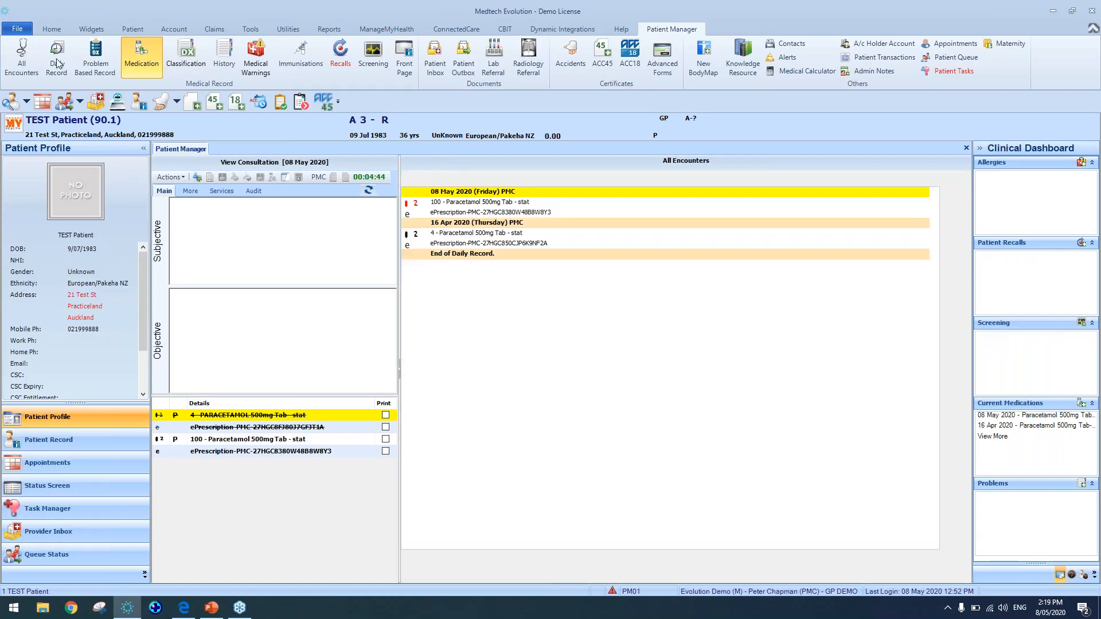
left_click(58, 64)
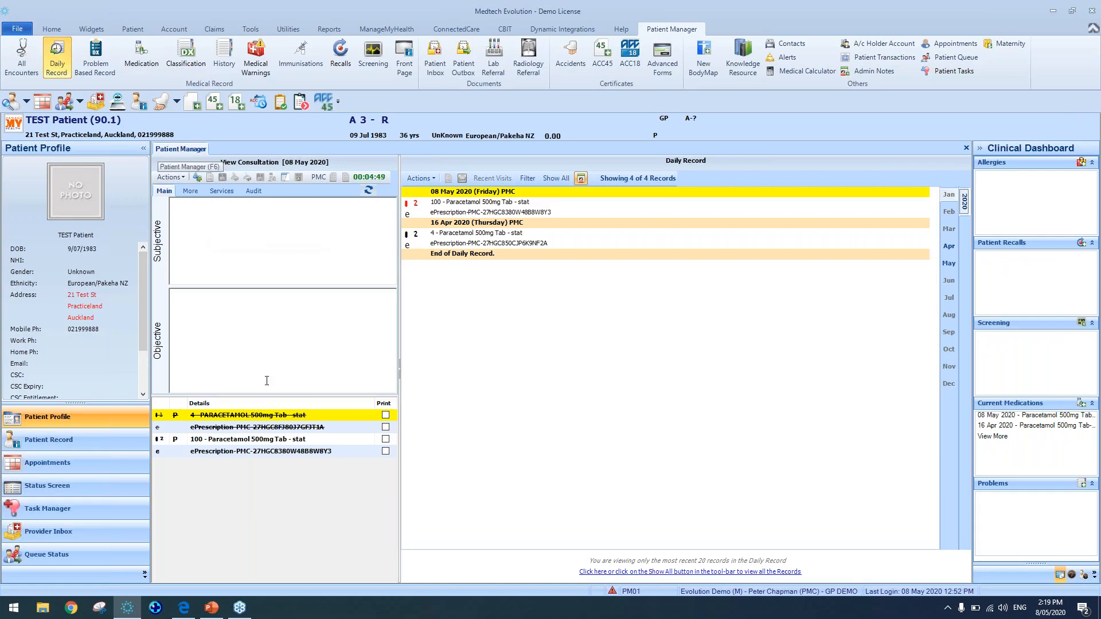
Open FORM Colin from the recent patients and inspect the emailed and faxed ePrescription entries in the Daily Record
left_click(17, 29)
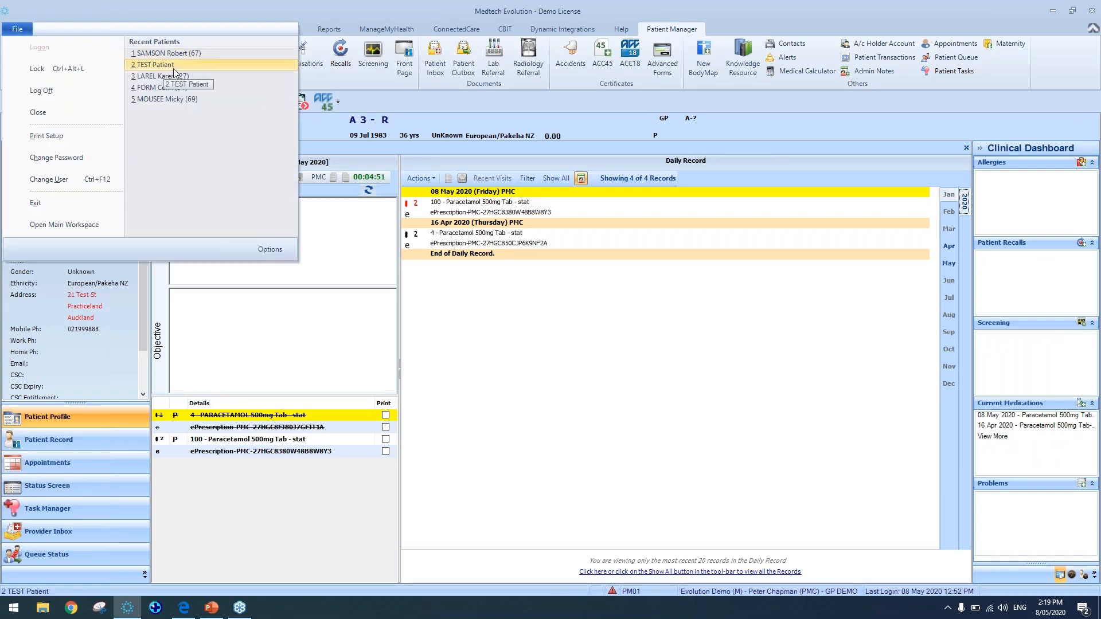
left_click(176, 88)
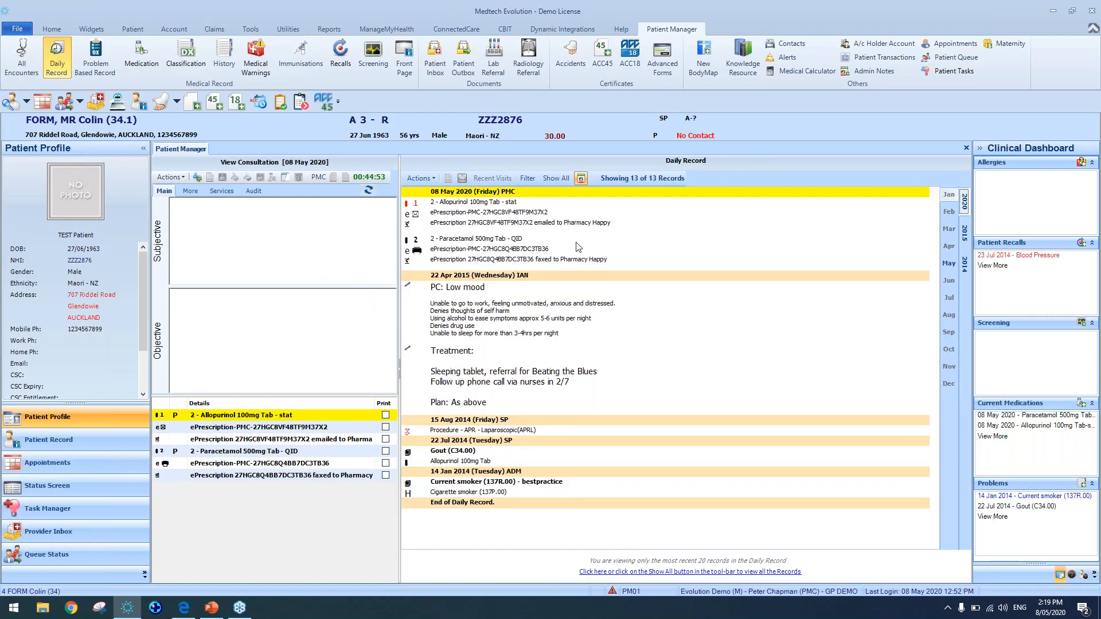
left_click(604, 228)
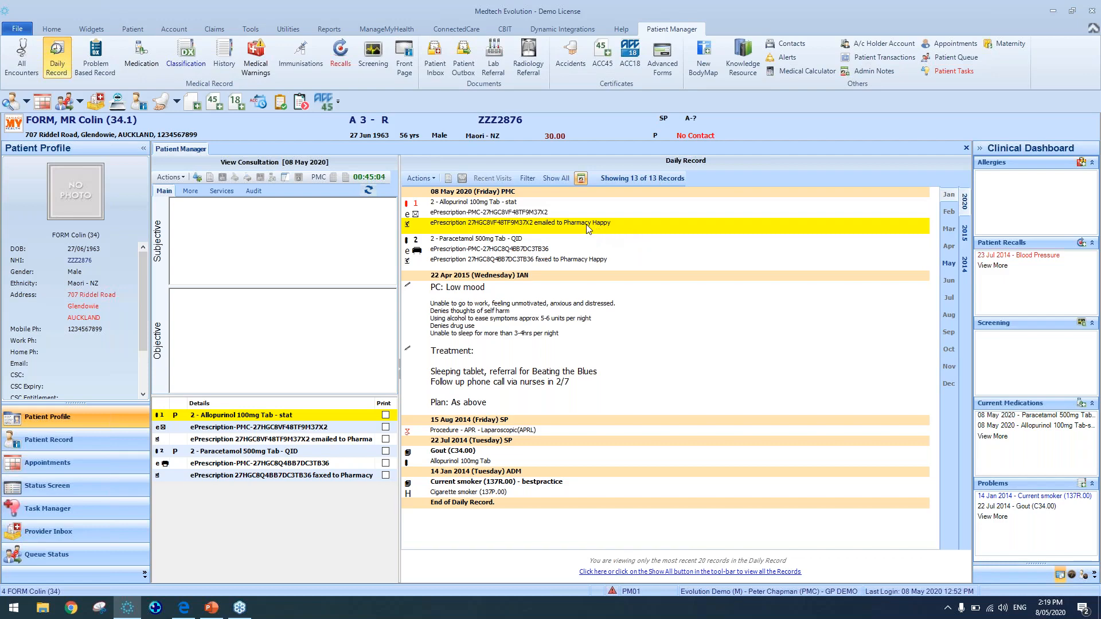
left_click(487, 261)
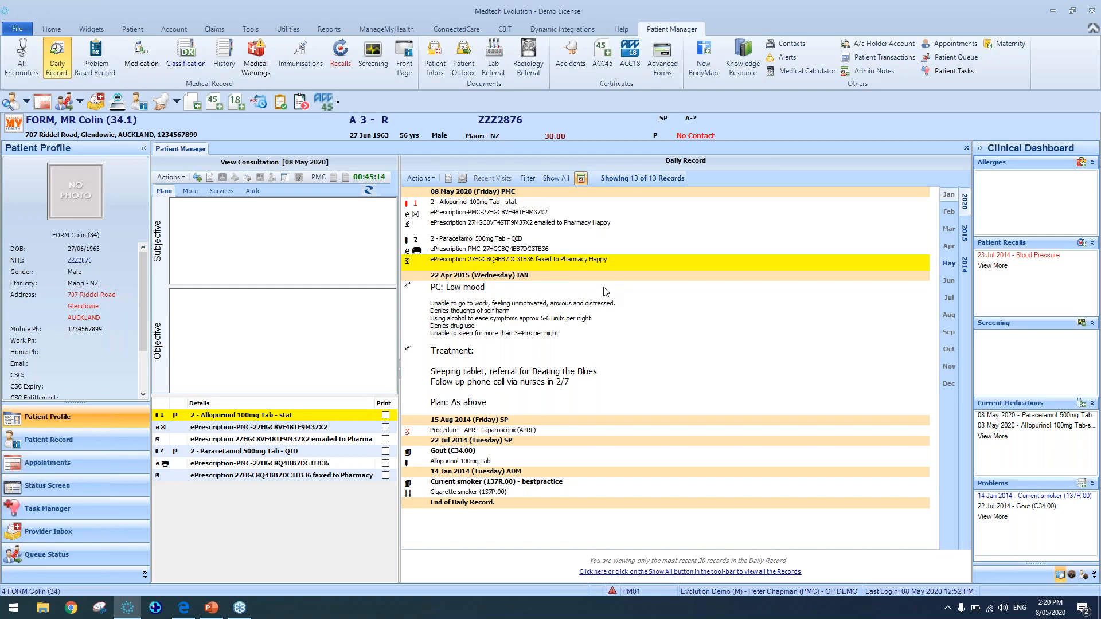
Open Messages Lodged, review the Fax list of pending ePrescriptions, then close it
left_click(250, 28)
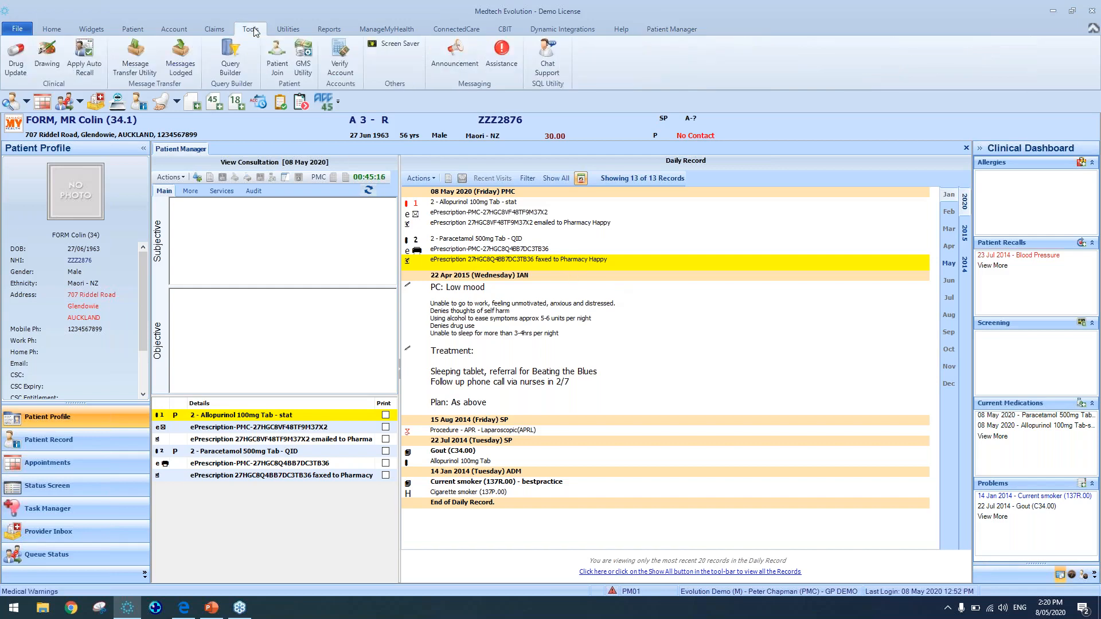
left_click(181, 62)
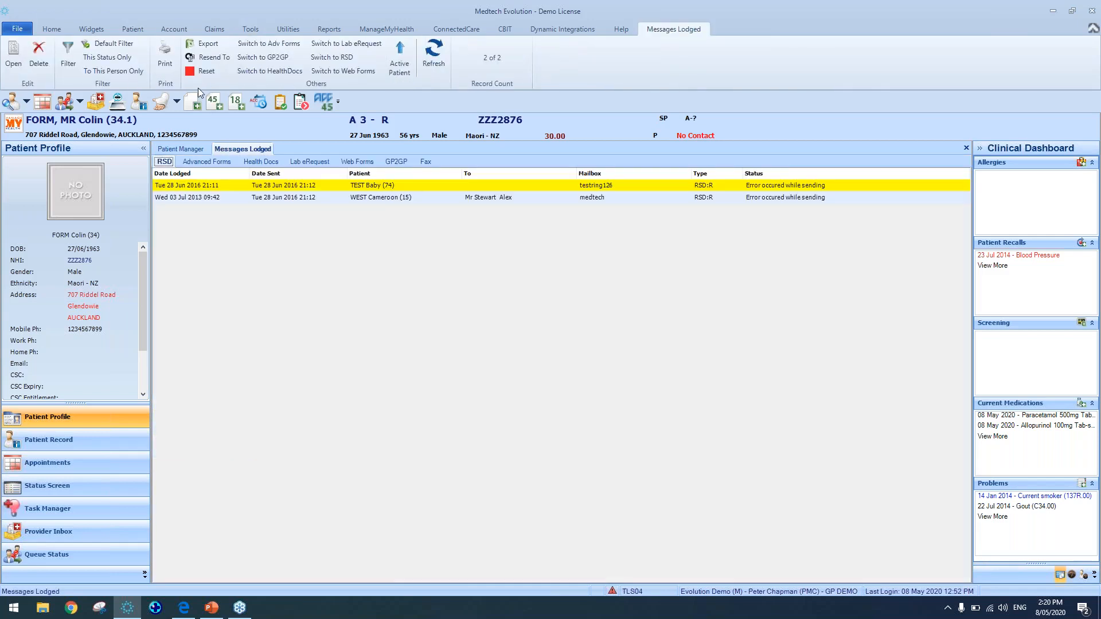
left_click(431, 163)
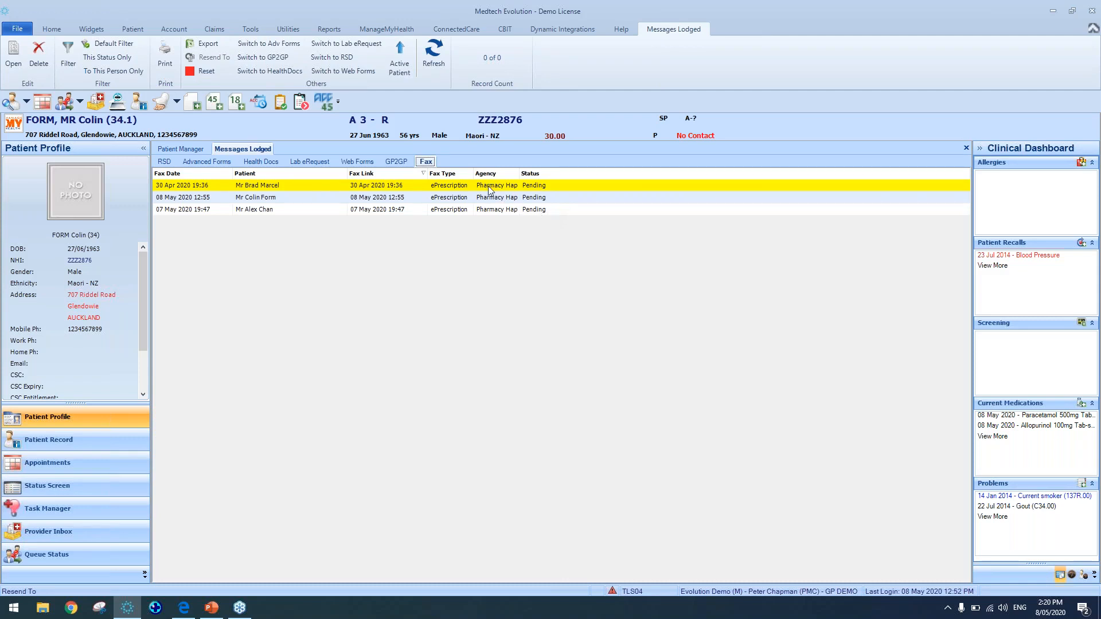
left_click(931, 46)
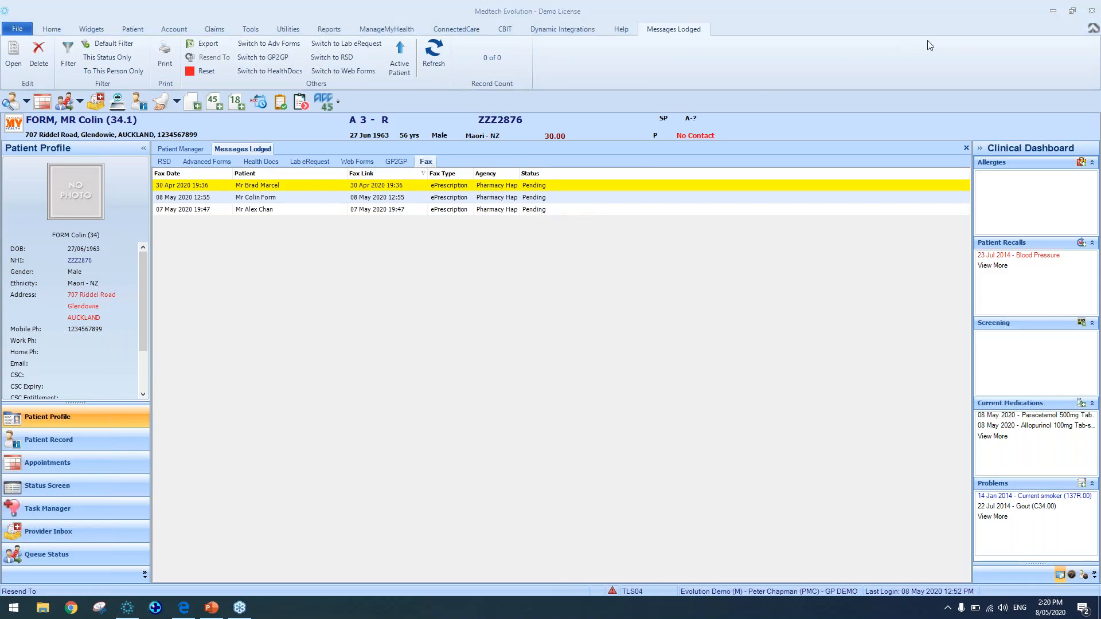
left_click(967, 148)
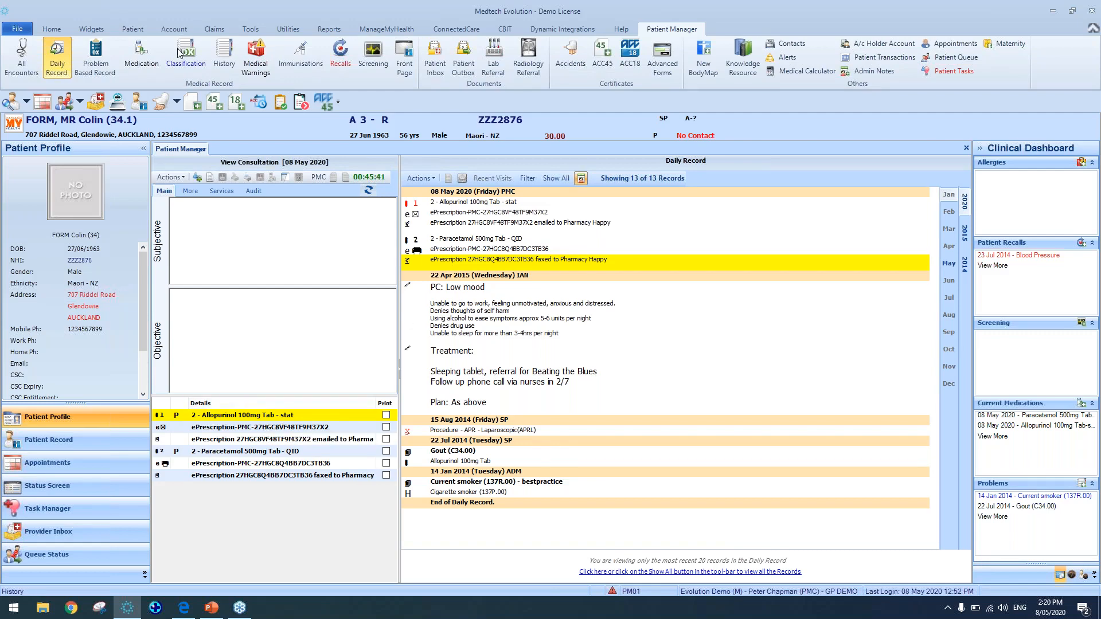
Open the Paracetamol 500mg Tab medication, review its Audit details, and close it
left_click(143, 62)
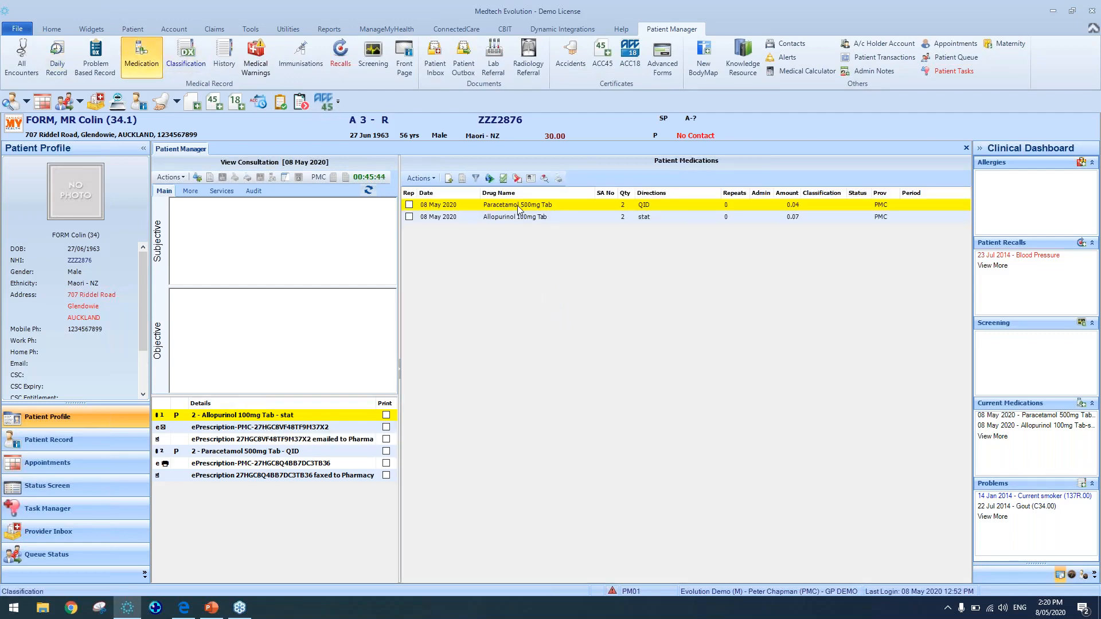
double_click(519, 209)
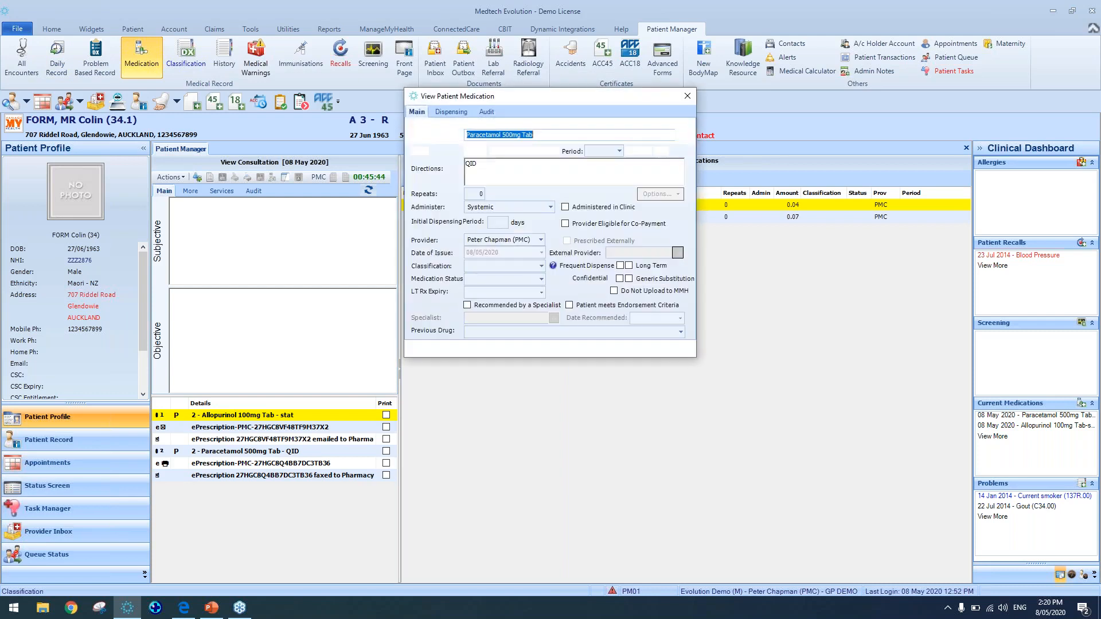
left_click(486, 111)
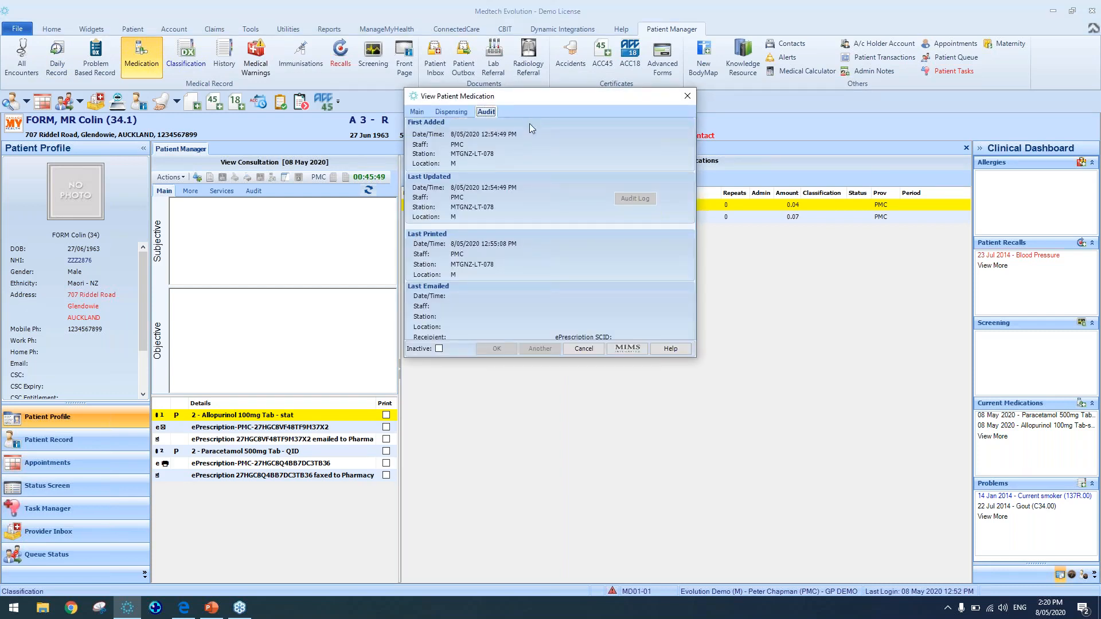
key("Escape")
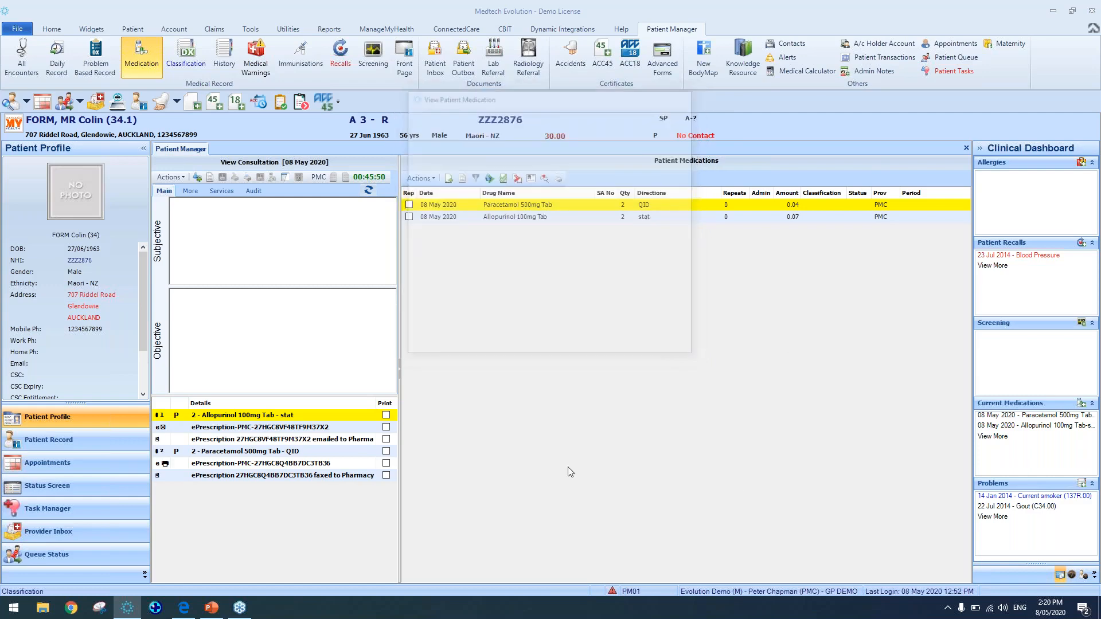
Open the Allopurinol 100mg Tab medication, review its Audit details, and close it
left_click(489, 218)
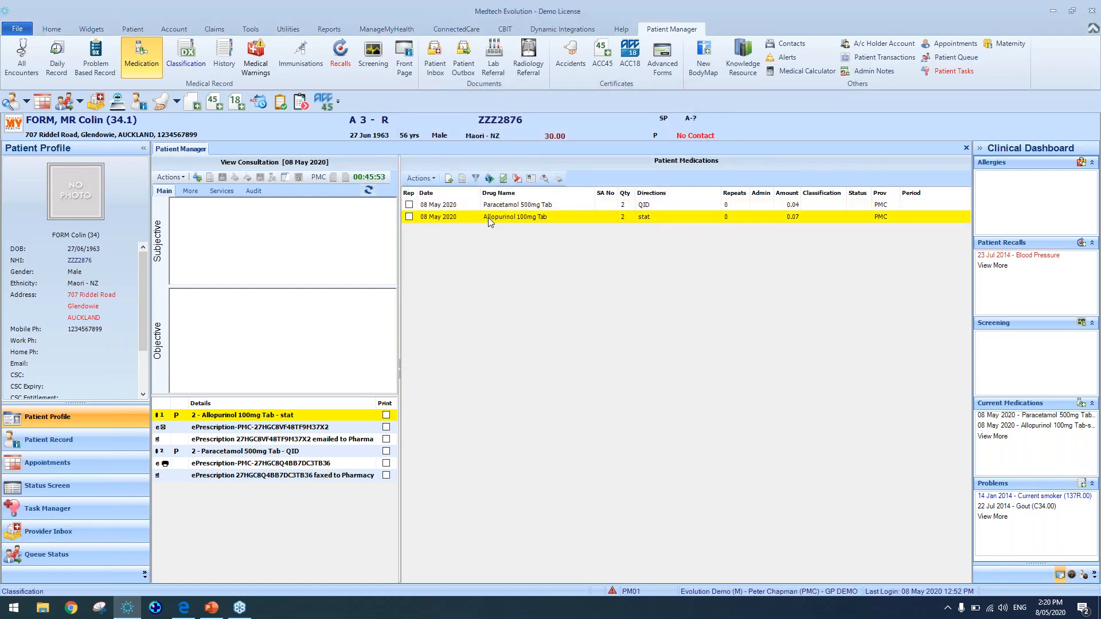
double_click(488, 218)
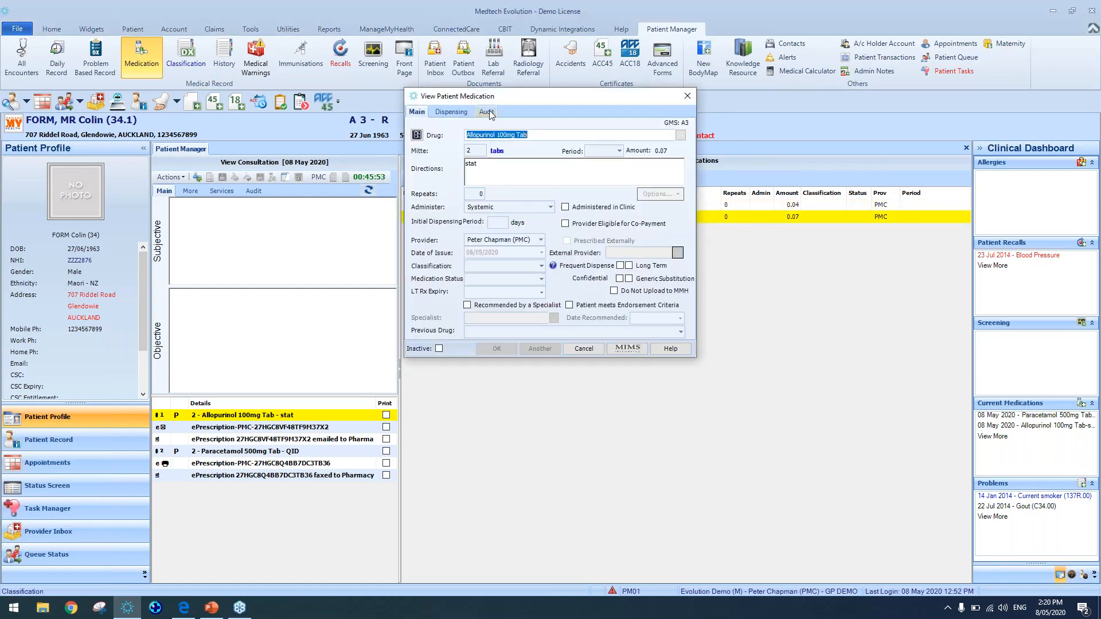
left_click(489, 112)
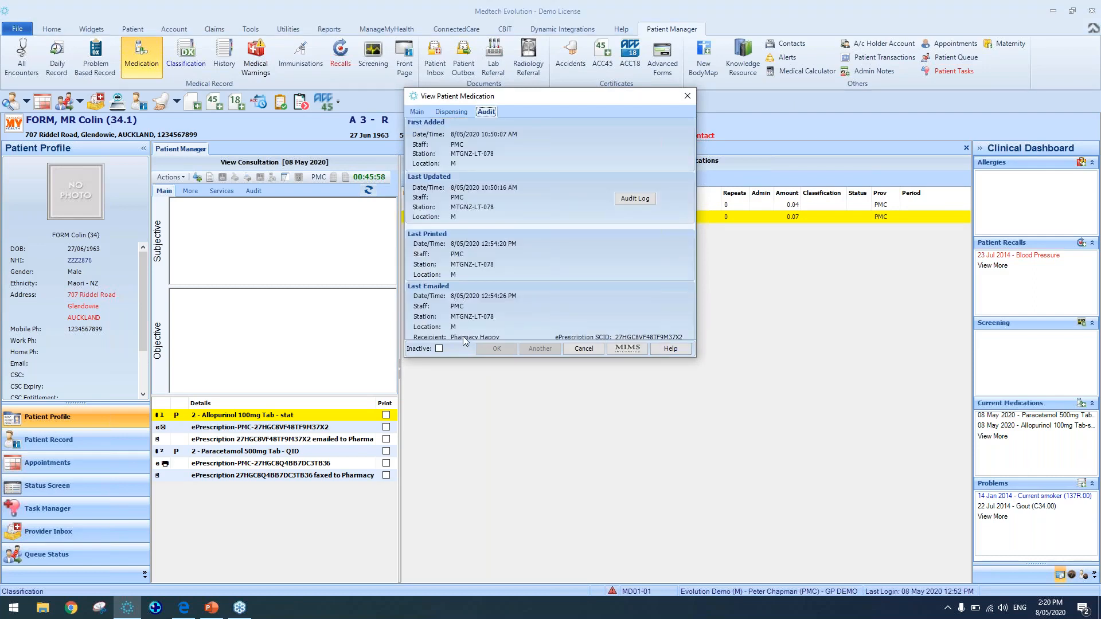
left_click(687, 98)
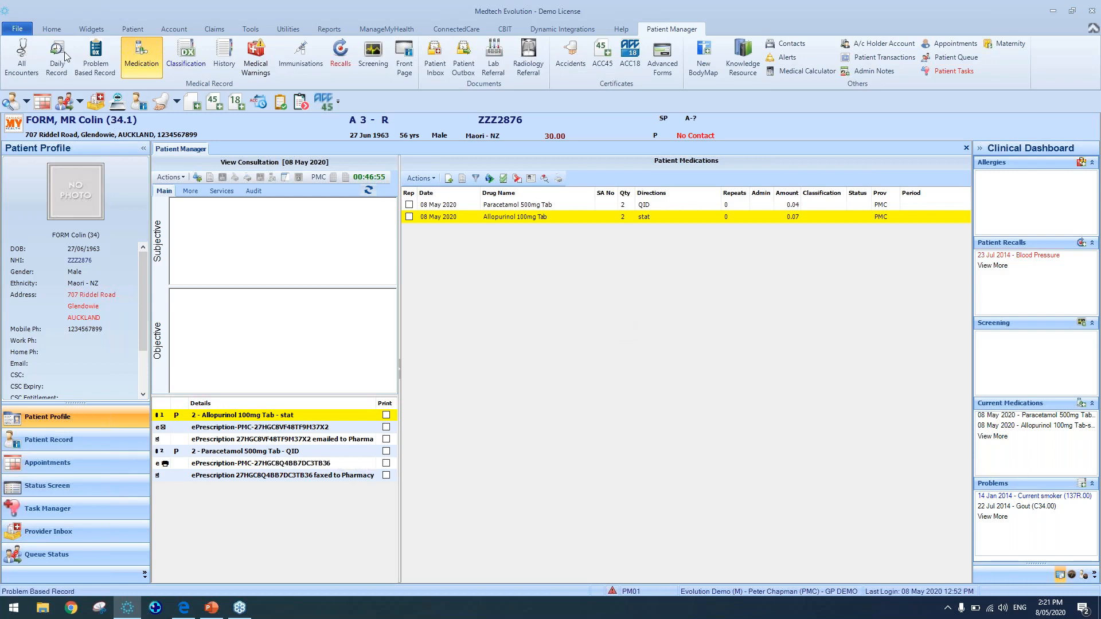
Open MOUSEE Micky from recent patients and try printing the Metamide 10mg Tab prescription, declining to print only valid items
left_click(18, 28)
left_click(167, 97)
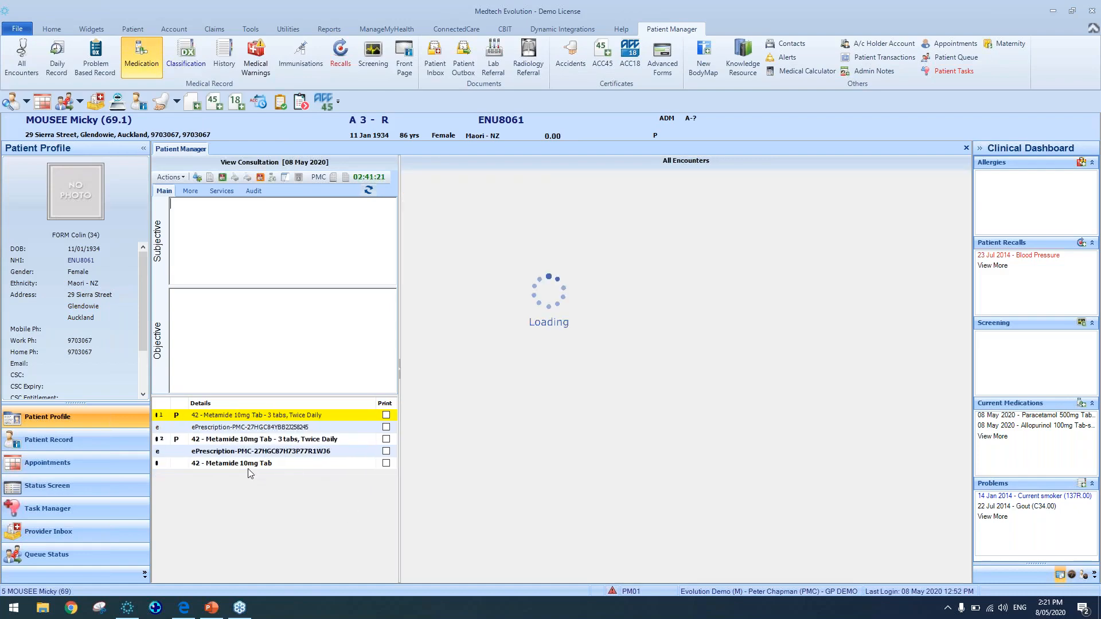
left_click(277, 465)
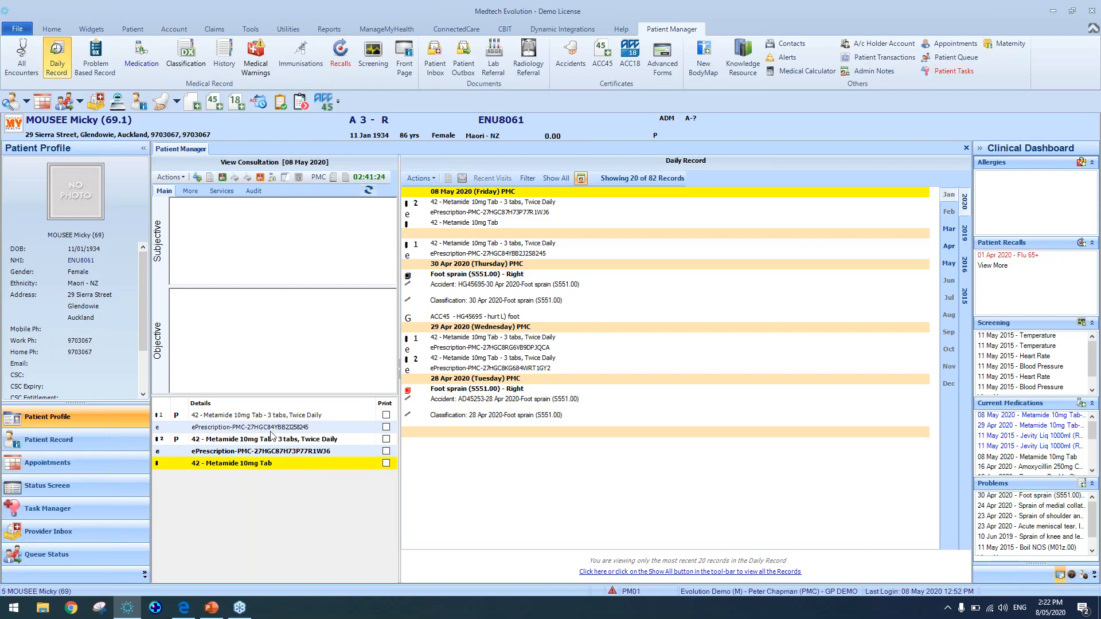
left_click(222, 177)
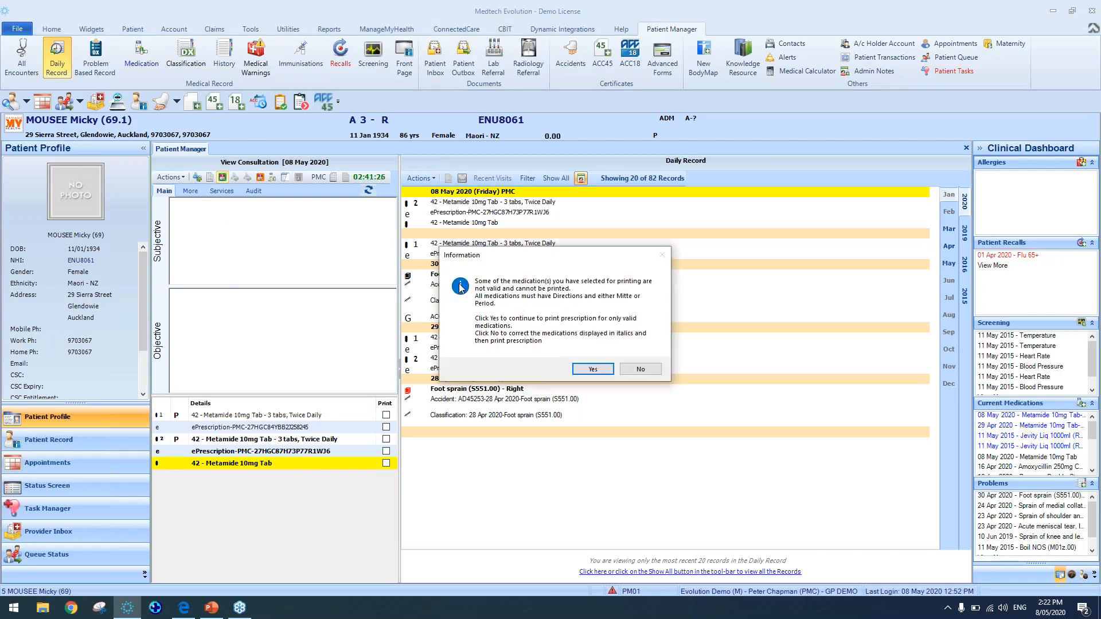
left_click(642, 370)
Add the directions stat to the Metamide 10mg Tab item, save it, and cancel saving the print output
double_click(291, 466)
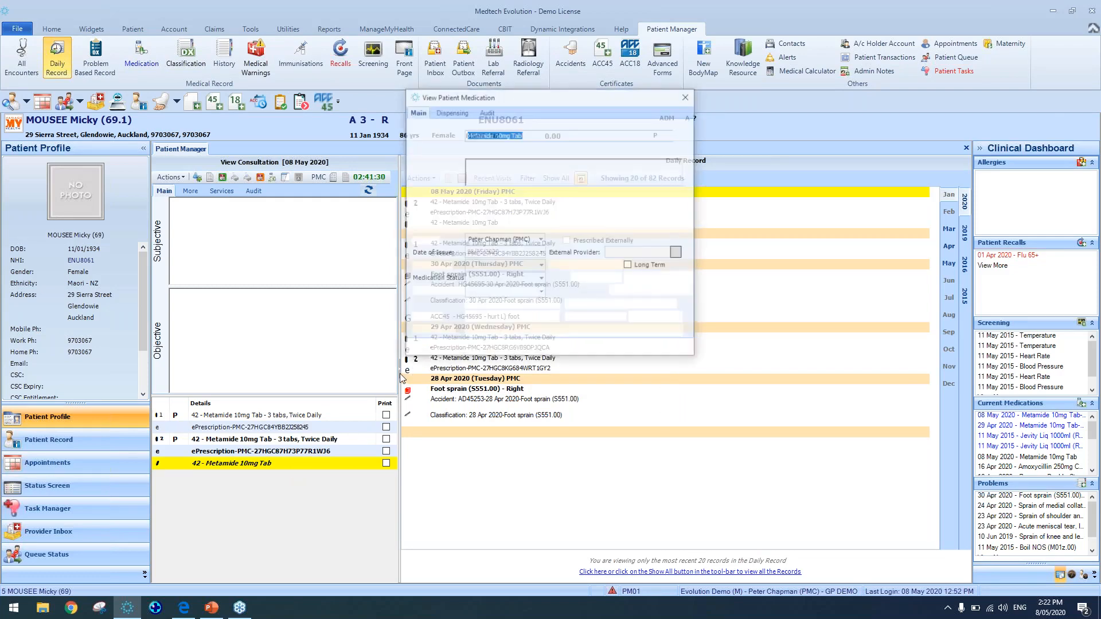
left_click(496, 178)
type("stat")
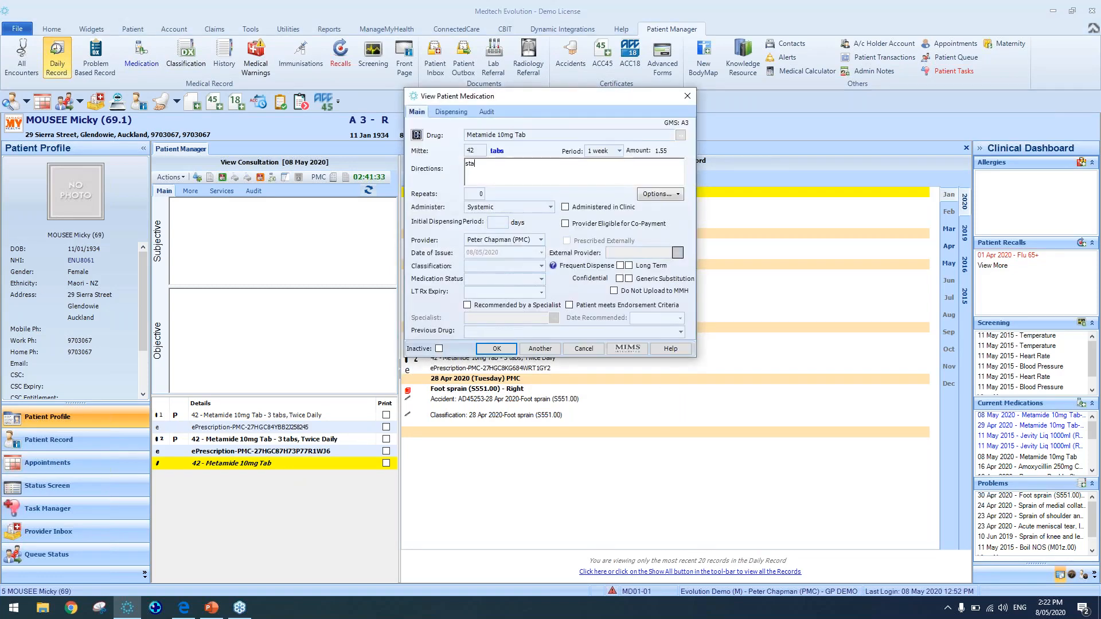
left_click(497, 349)
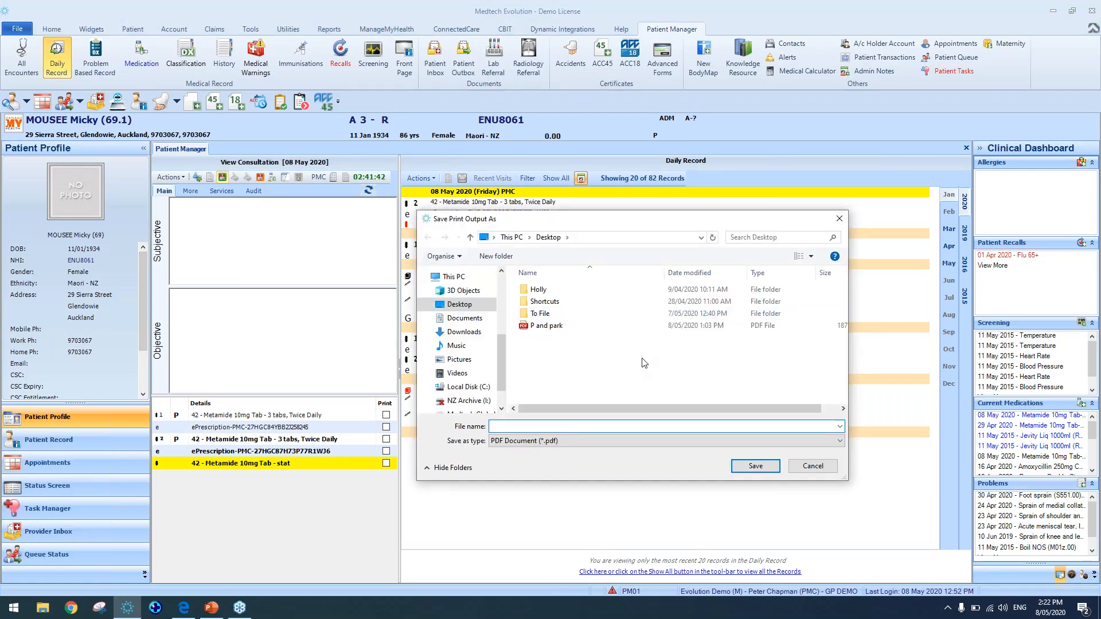
left_click(839, 219)
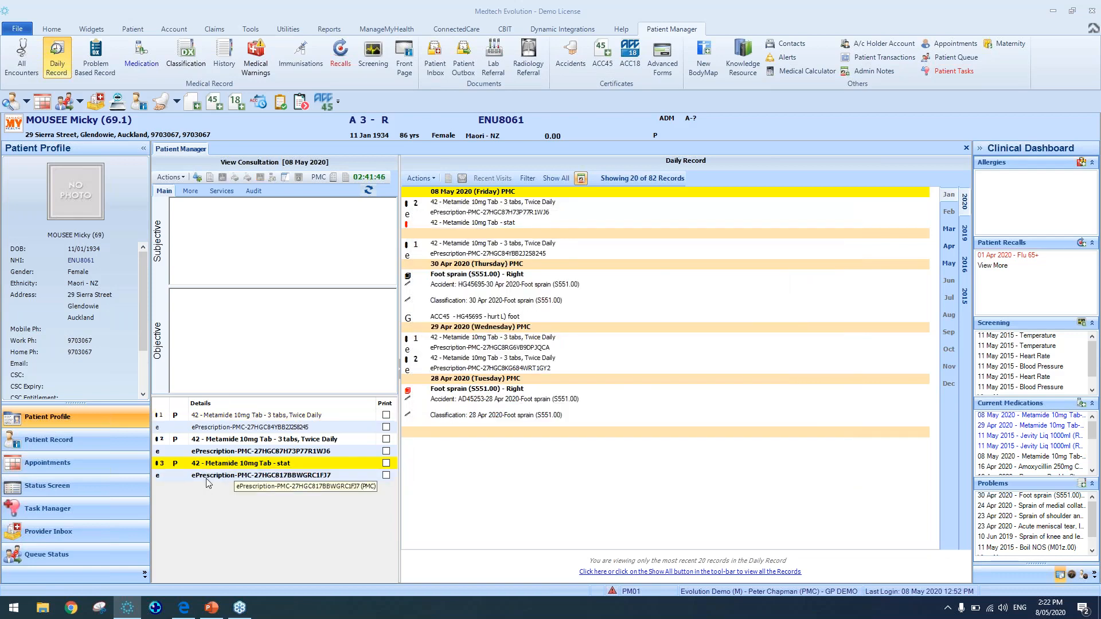
Select the new ePrescription entry and open Print Setup to review the printer defaults, then close it
left_click(228, 478)
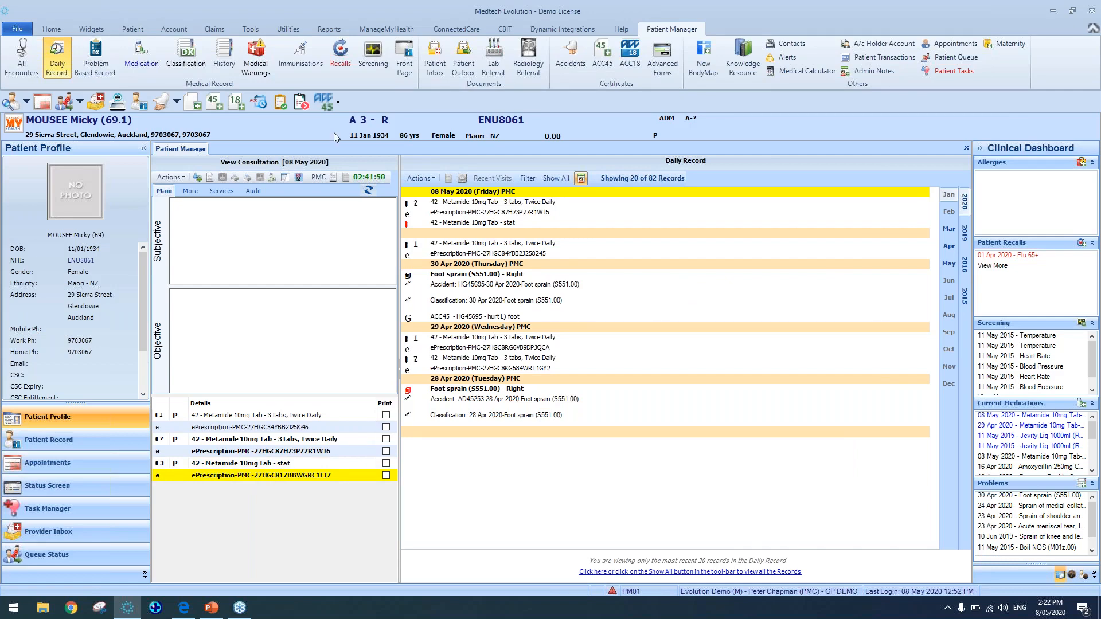
left_click(17, 29)
left_click(95, 136)
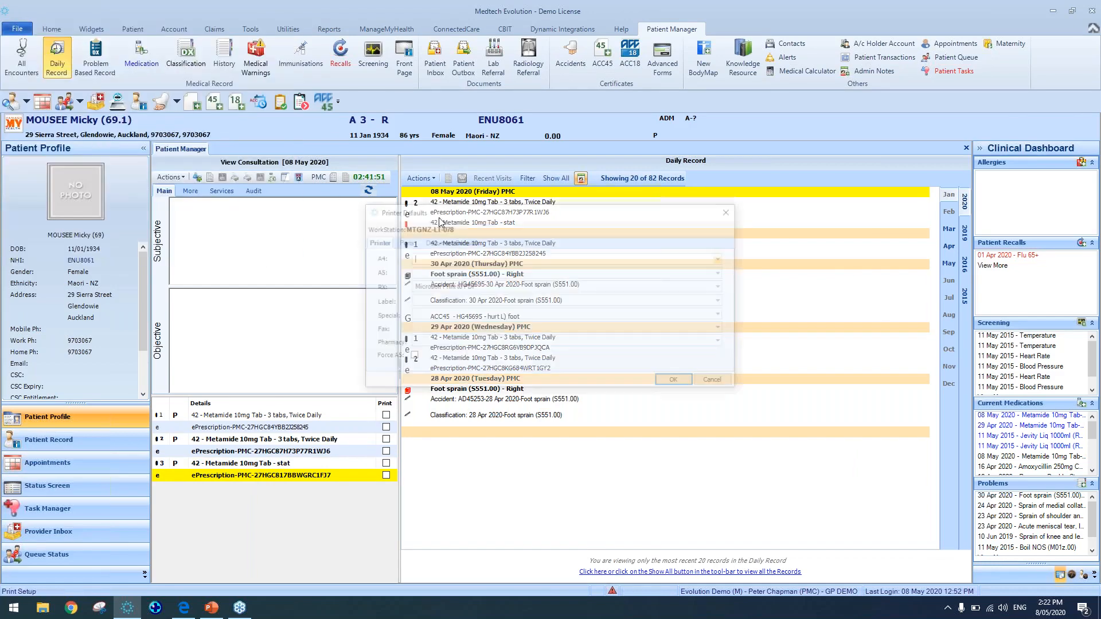
left_click(733, 212)
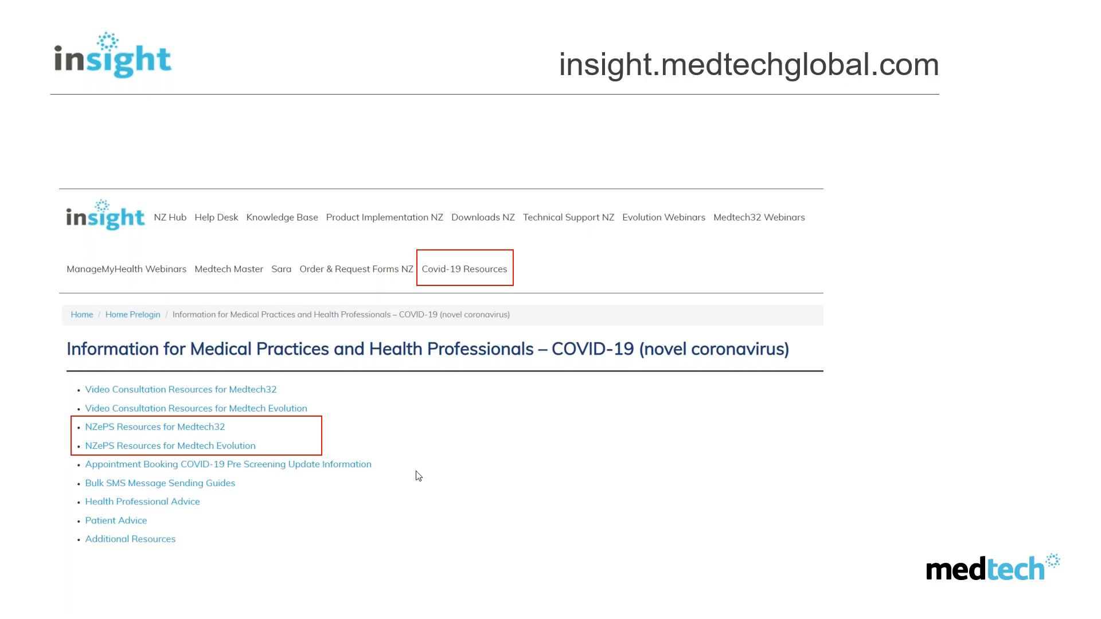
left_click(582, 461)
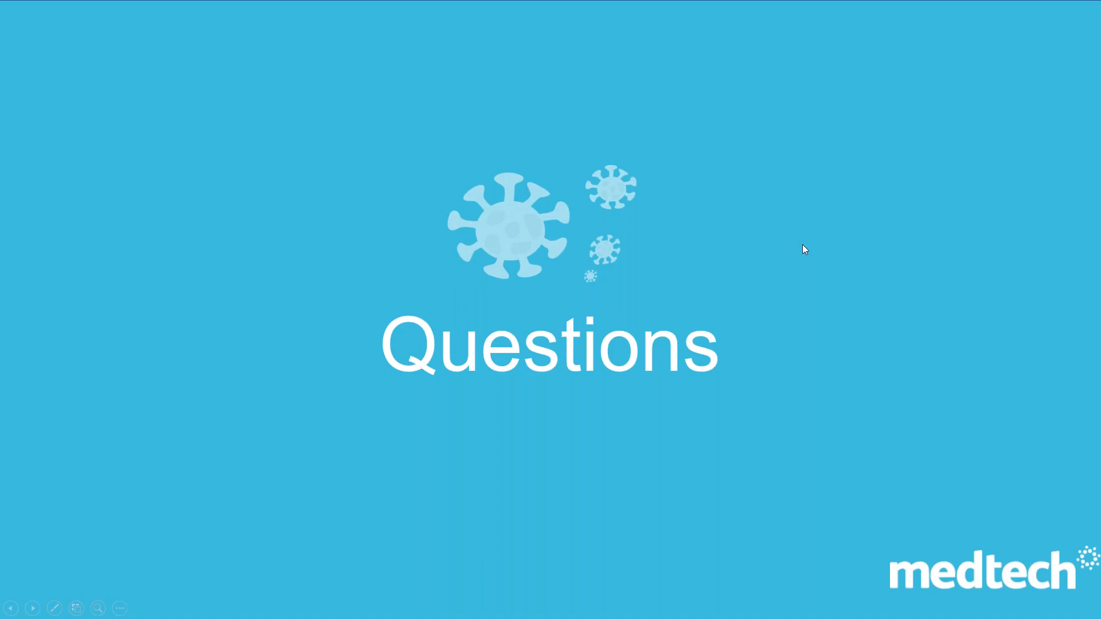
key("Escape")
left_click(128, 610)
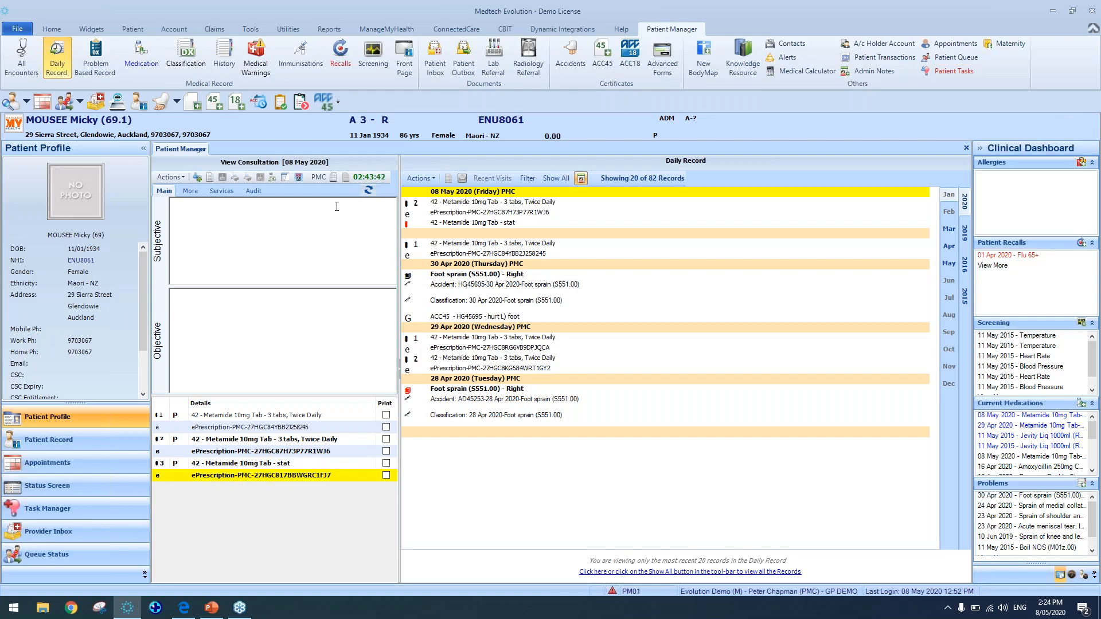
Amend the Metamide 10mg Tab stat prescription, accepting the amendment warning
left_click(297, 181)
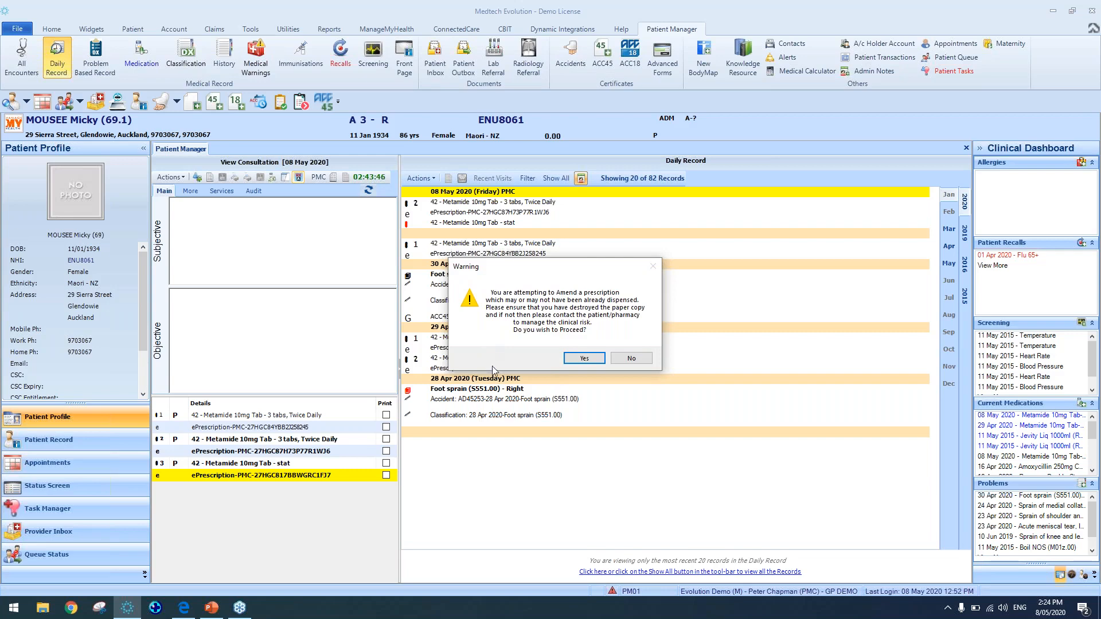
left_click(593, 360)
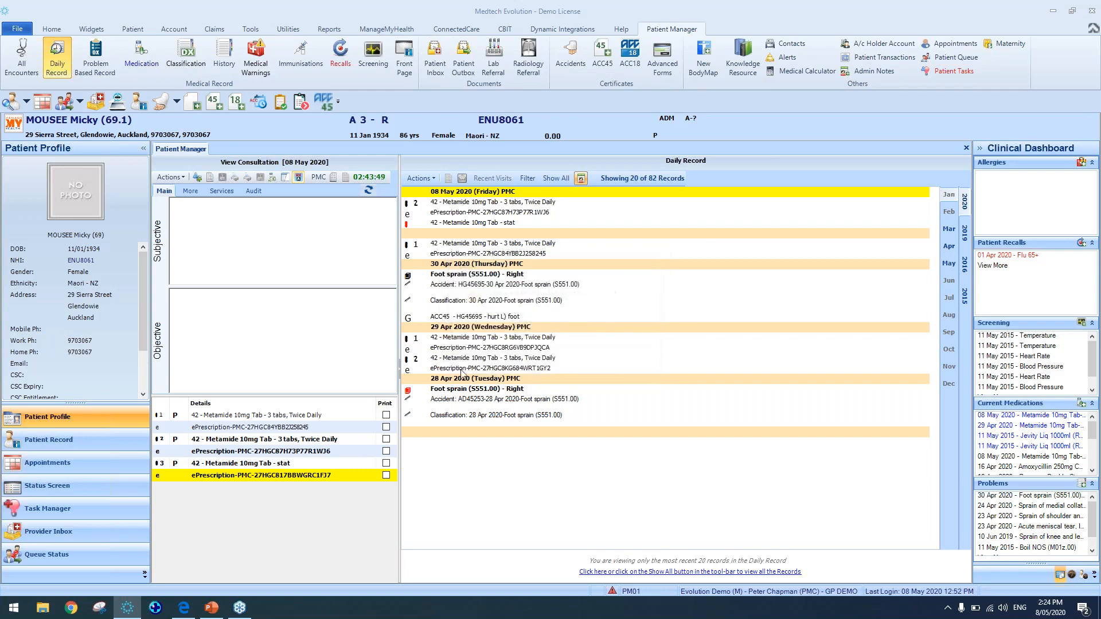
left_click(654, 336)
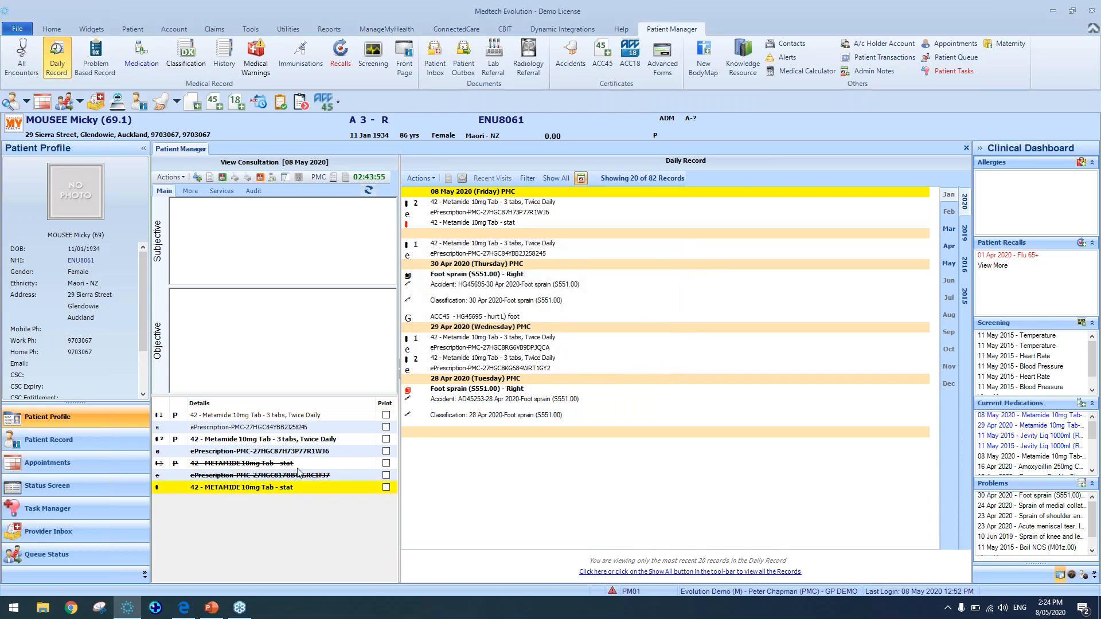
Set the amended Metamide item's quantity to 2 tabs, save it, and cancel saving the print output
double_click(280, 489)
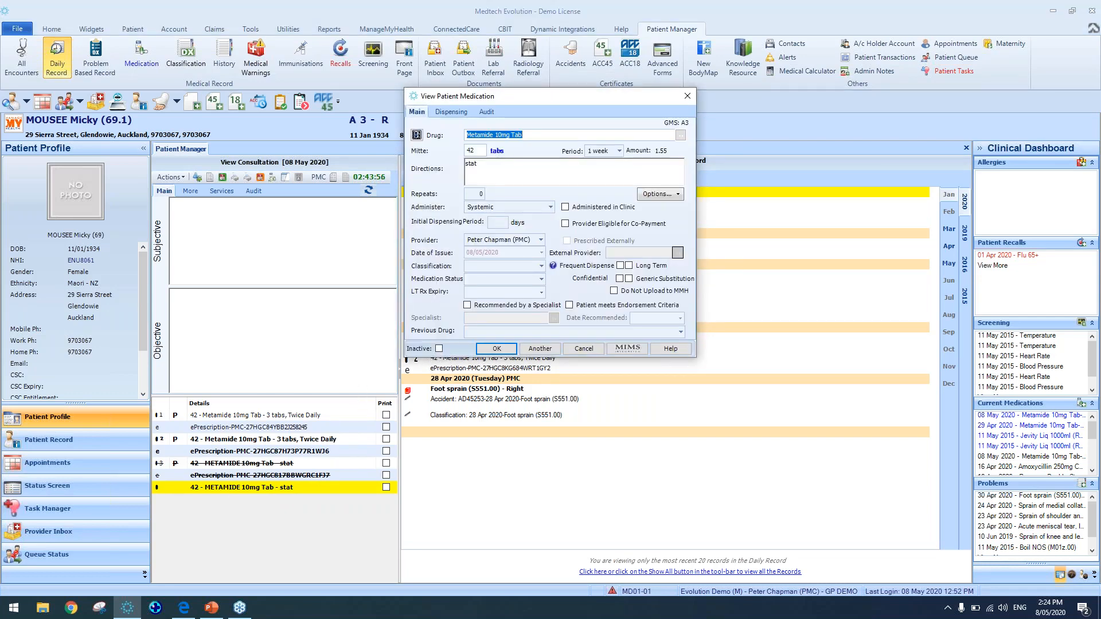
double_click(473, 151)
type("2")
left_click(509, 354)
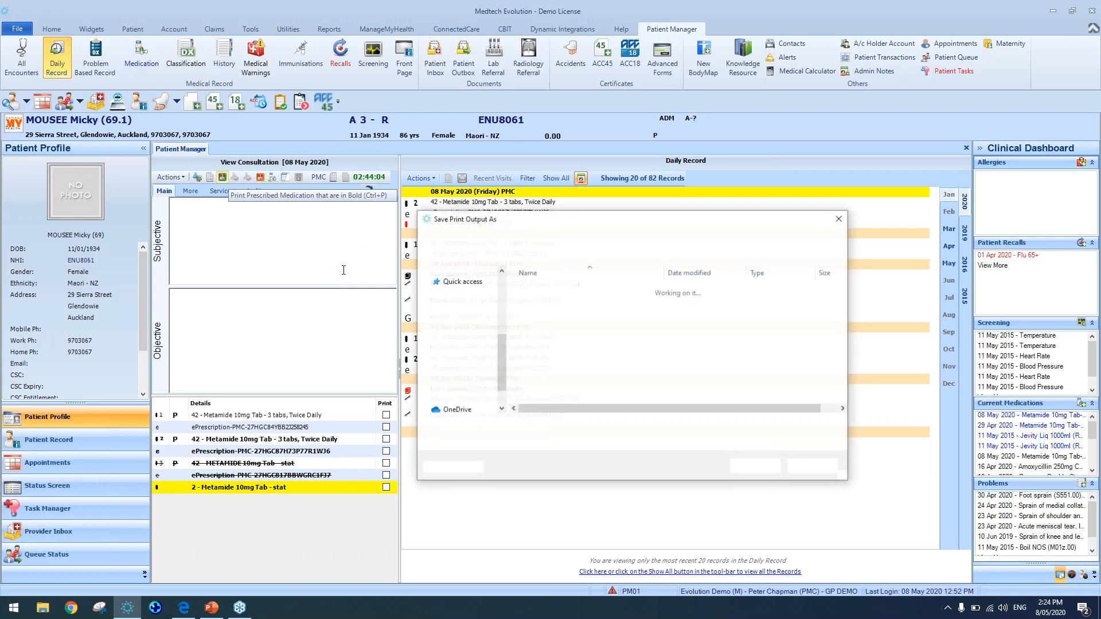
left_click(813, 467)
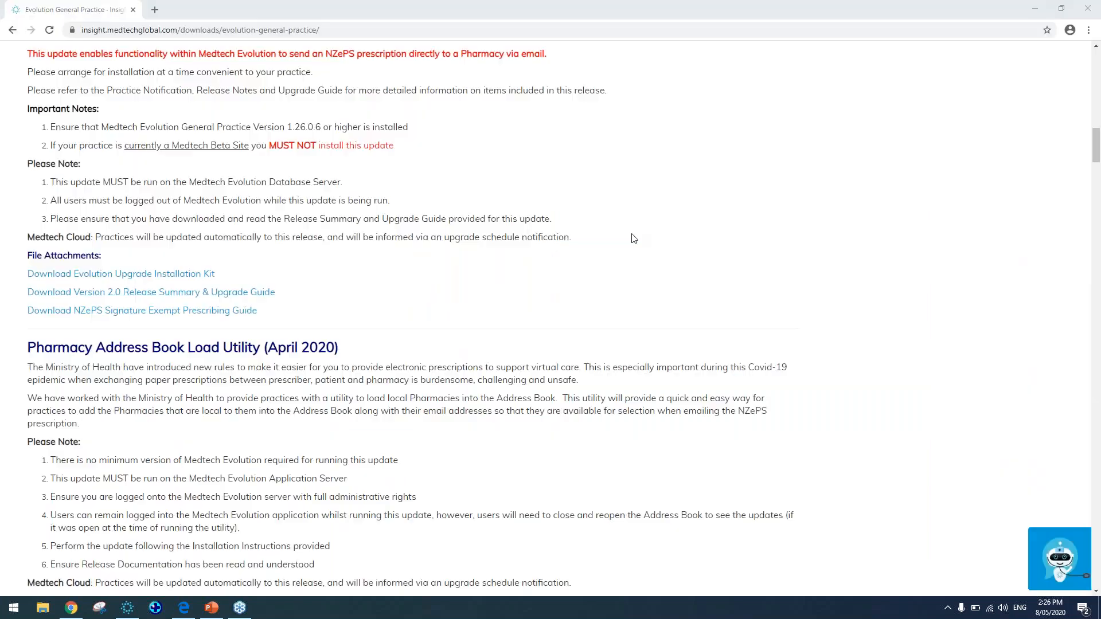
In the browser, scroll the Evolution General Practice downloads page to the Pharmacy Address Book Load Utility section
scroll(633, 238, "up", 15)
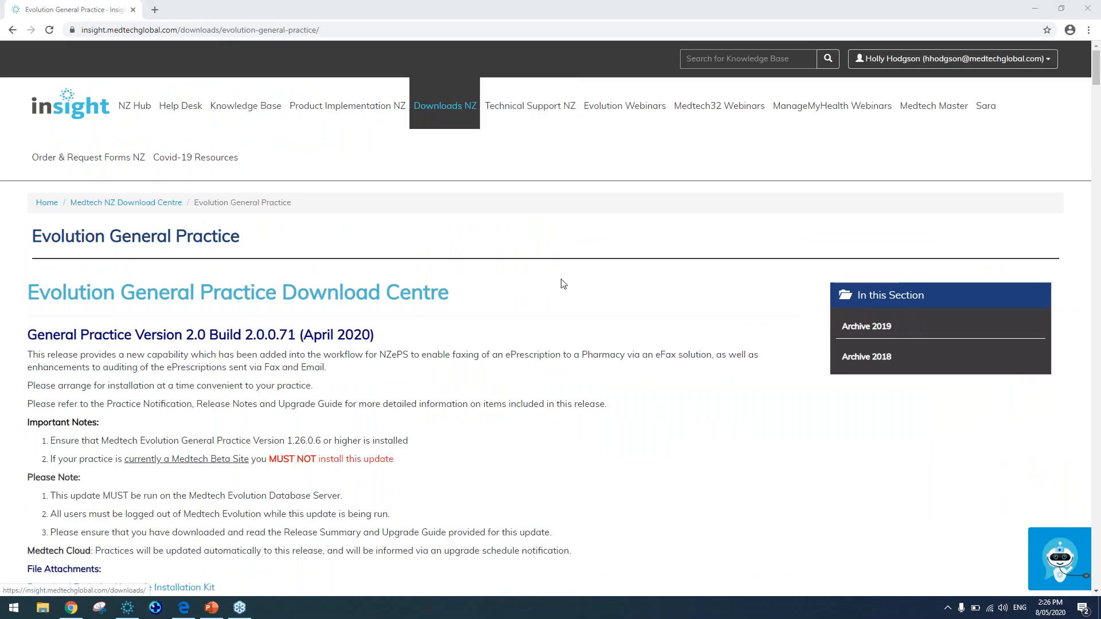
scroll(563, 282, "down", 1)
scroll(564, 283, "down", 15)
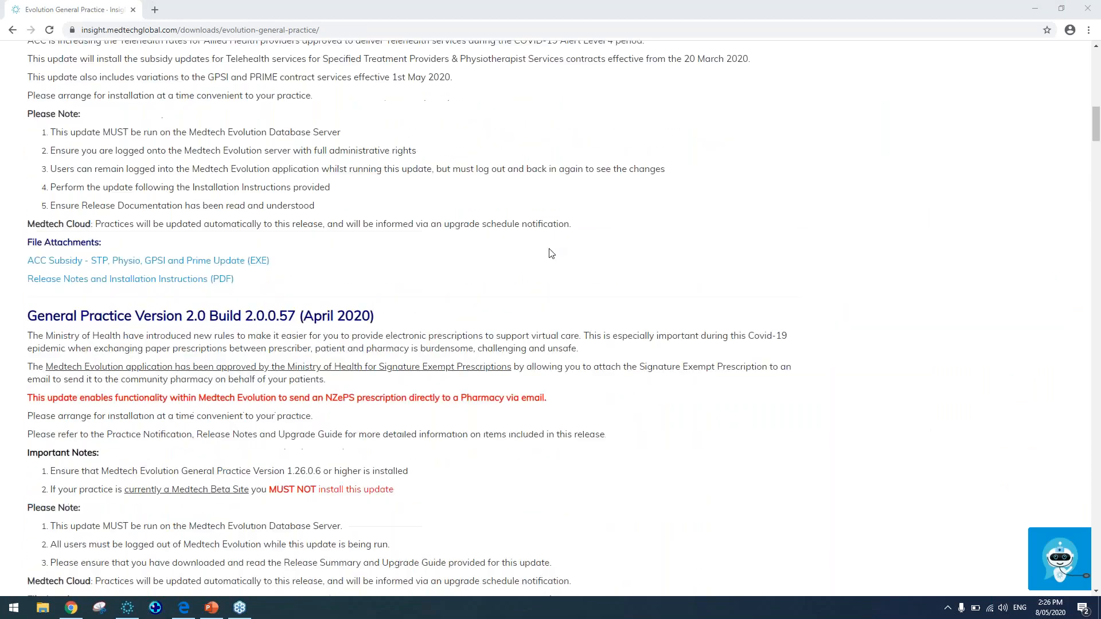
scroll(552, 253, "down", 6)
scroll(188, 149, "down", 5)
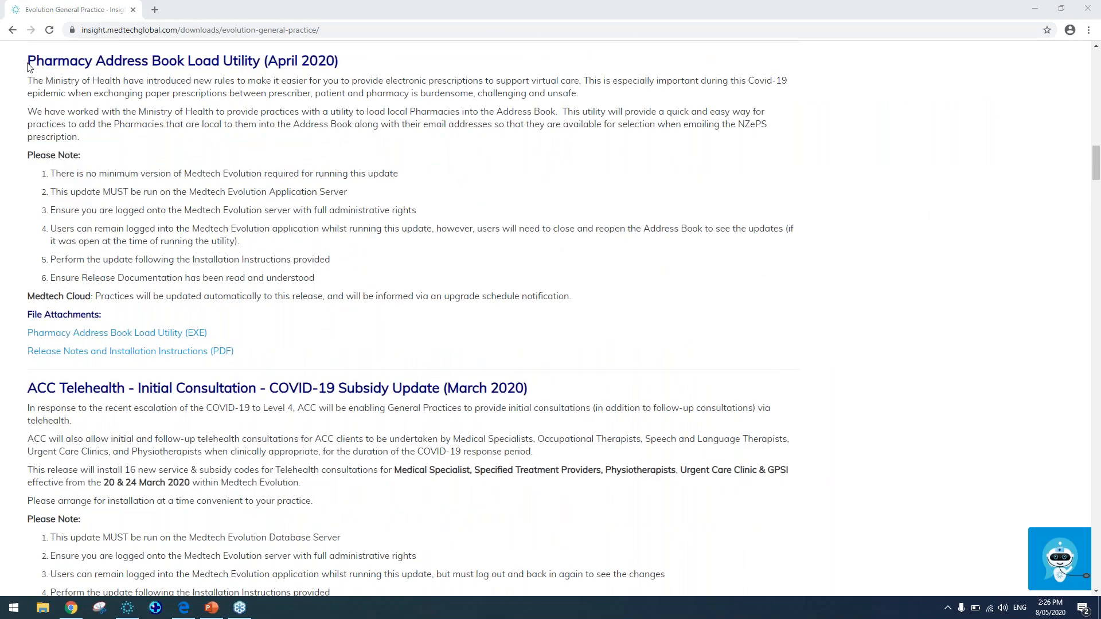
left_click_drag(28, 61, 484, 166)
left_click(419, 359)
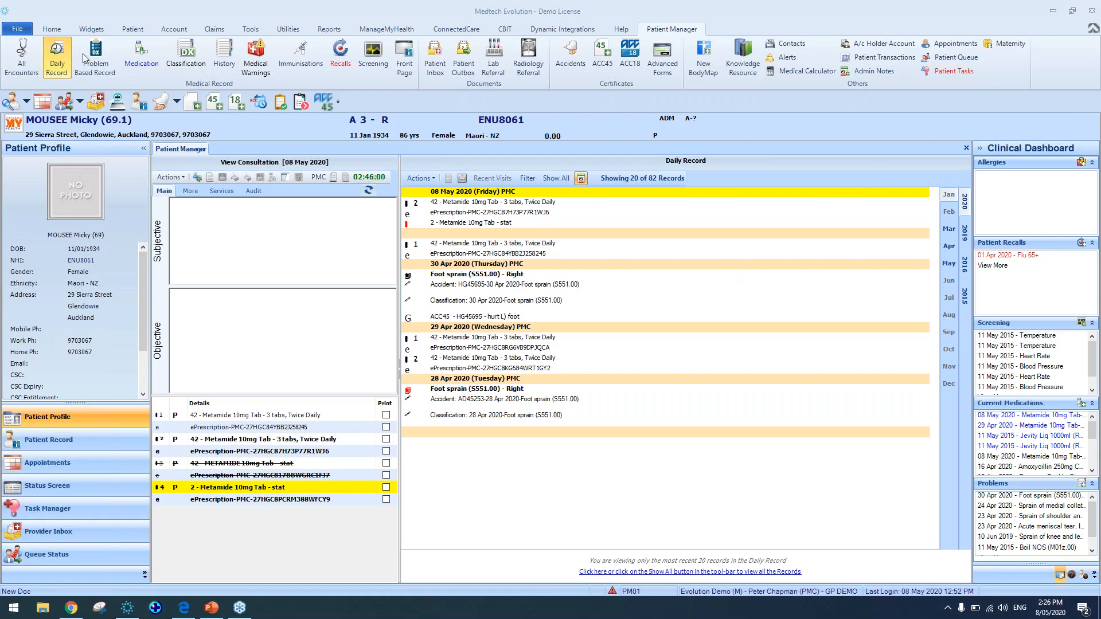
In the Evolution Demo location settings, enable Notes to record additional information on the Clinical tab, then close the settings
left_click(17, 28)
left_click(267, 249)
left_click(238, 273)
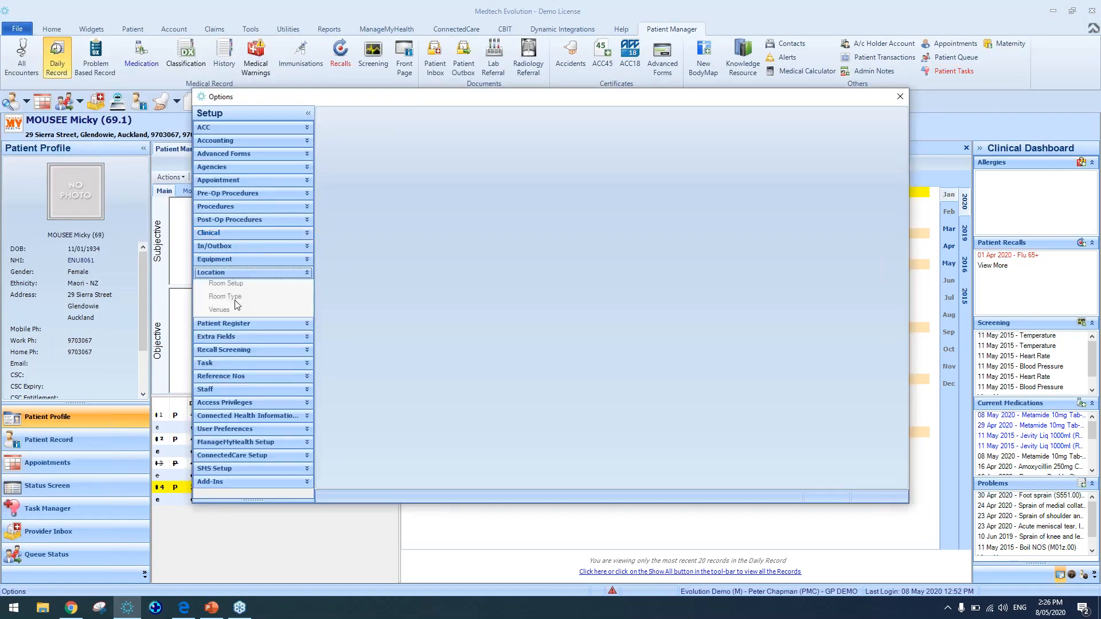
left_click(234, 313)
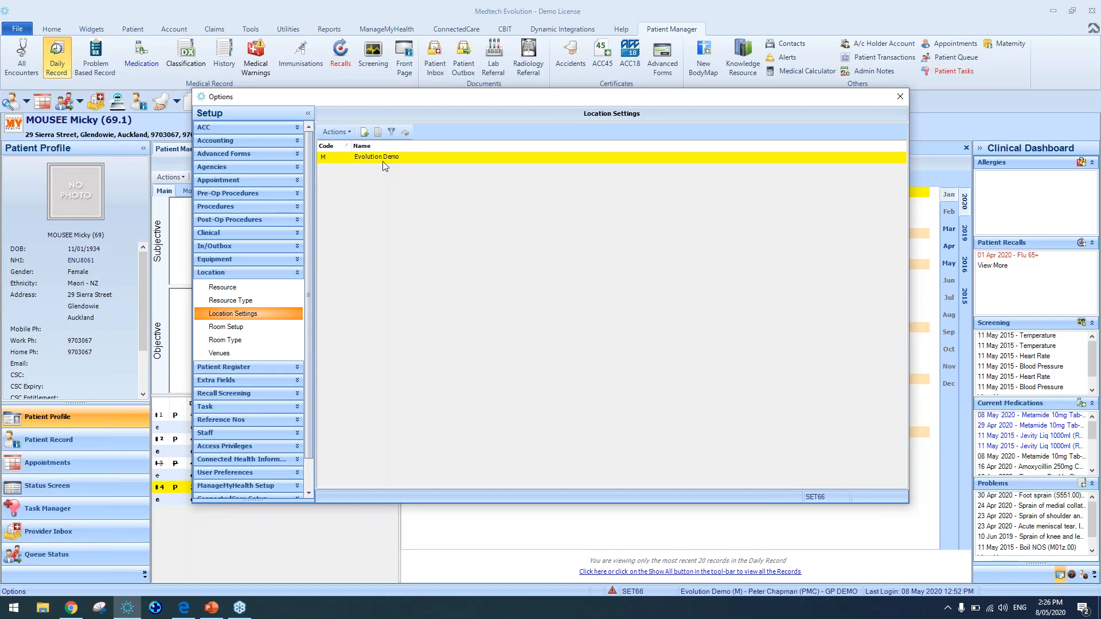
double_click(383, 157)
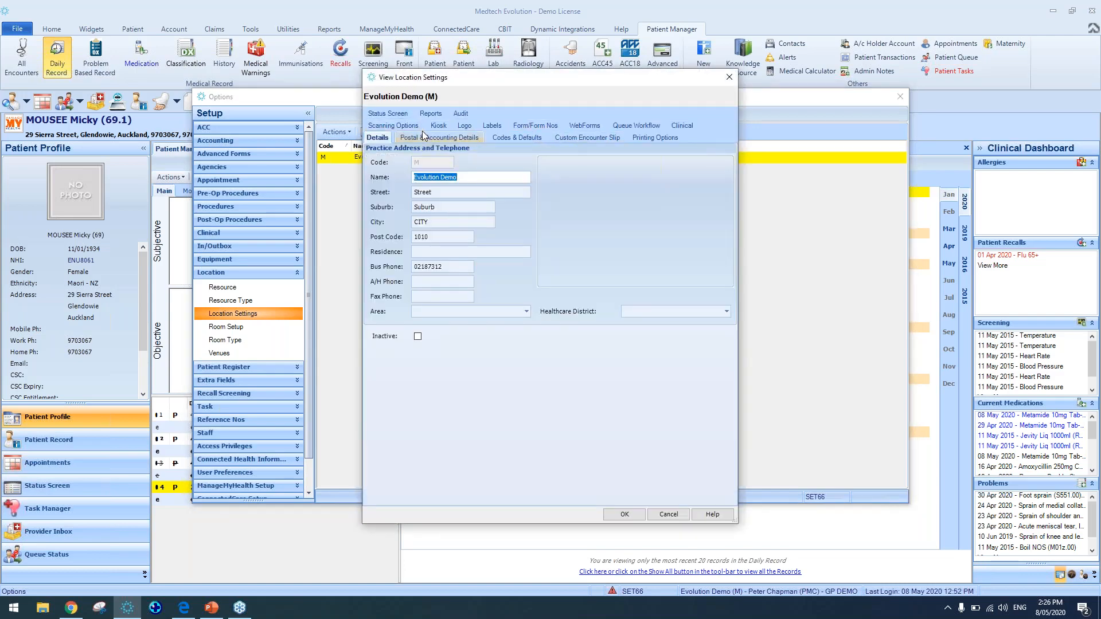
left_click(682, 125)
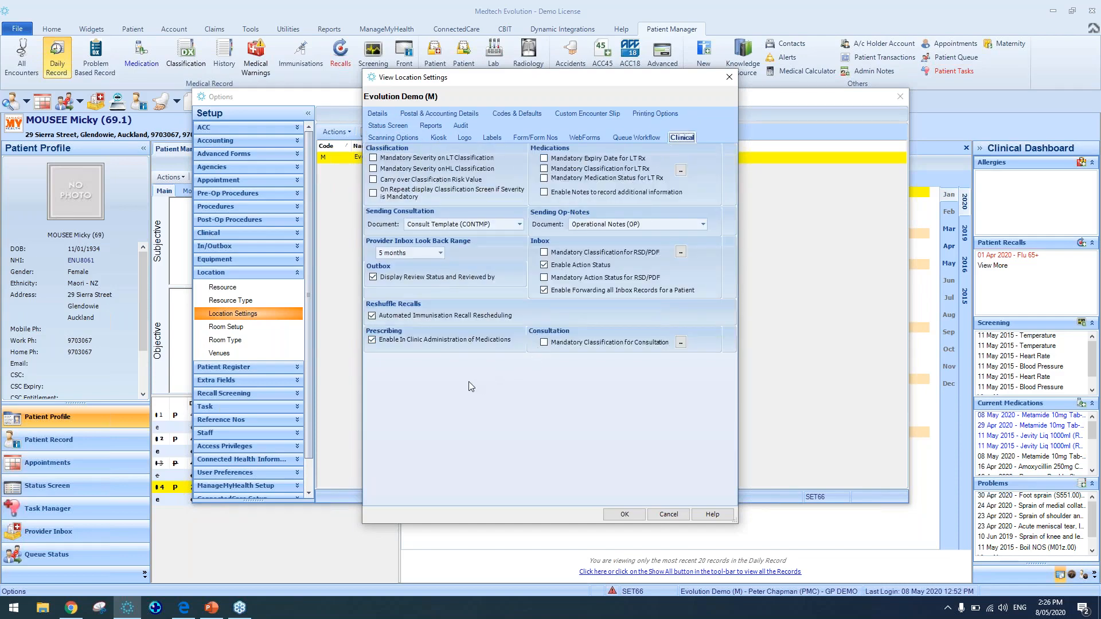
left_click(546, 195)
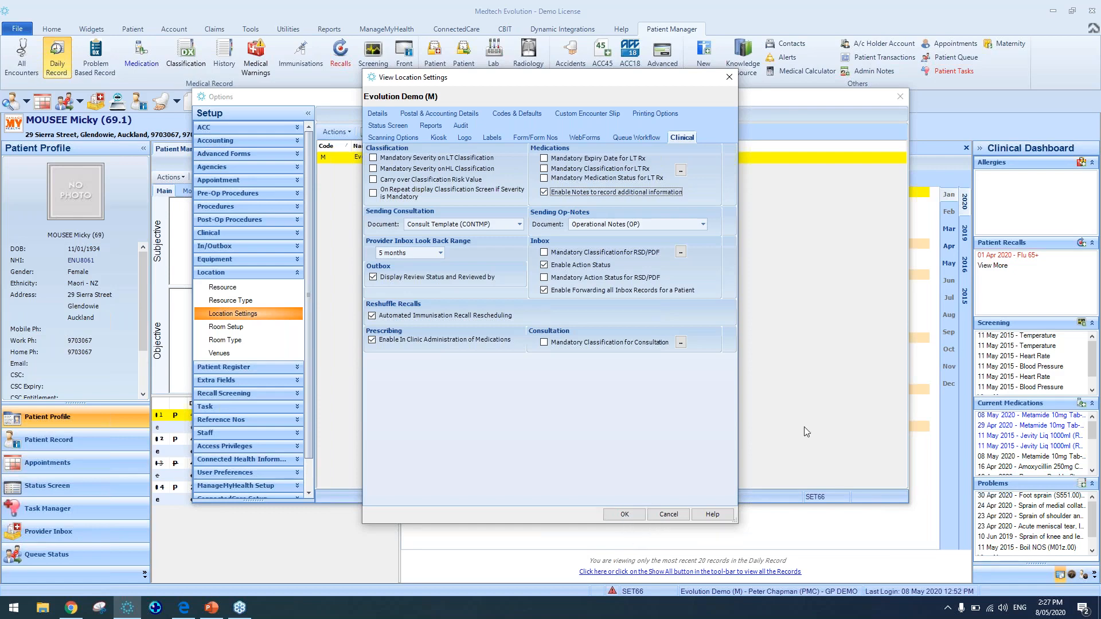
left_click(1098, 184)
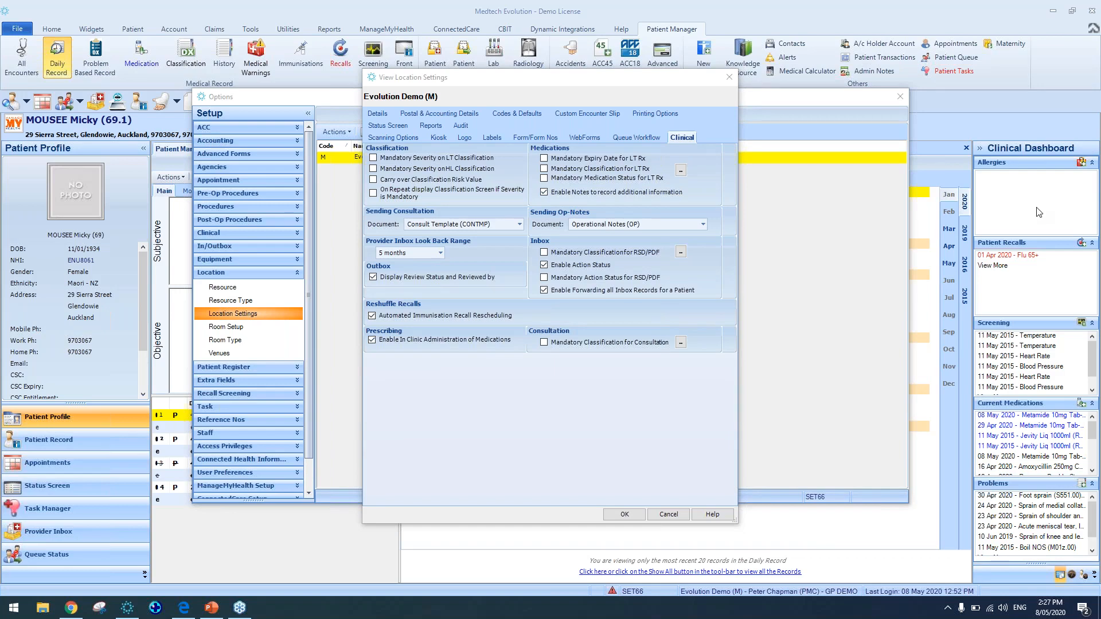
left_click(728, 79)
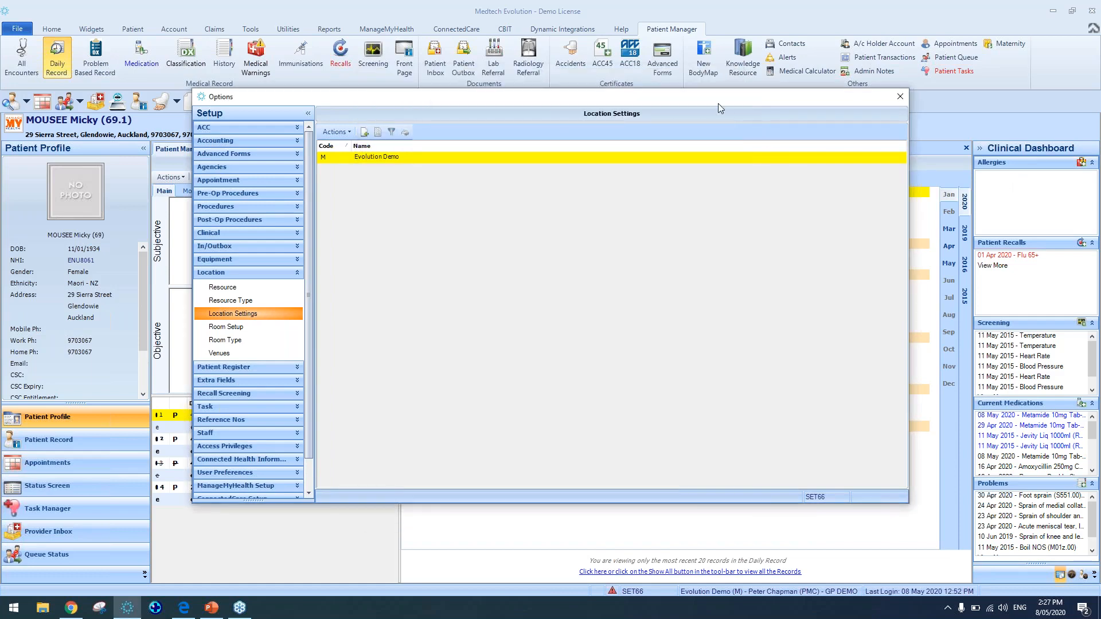
left_click_drag(691, 104, 583, 158)
left_click(792, 151)
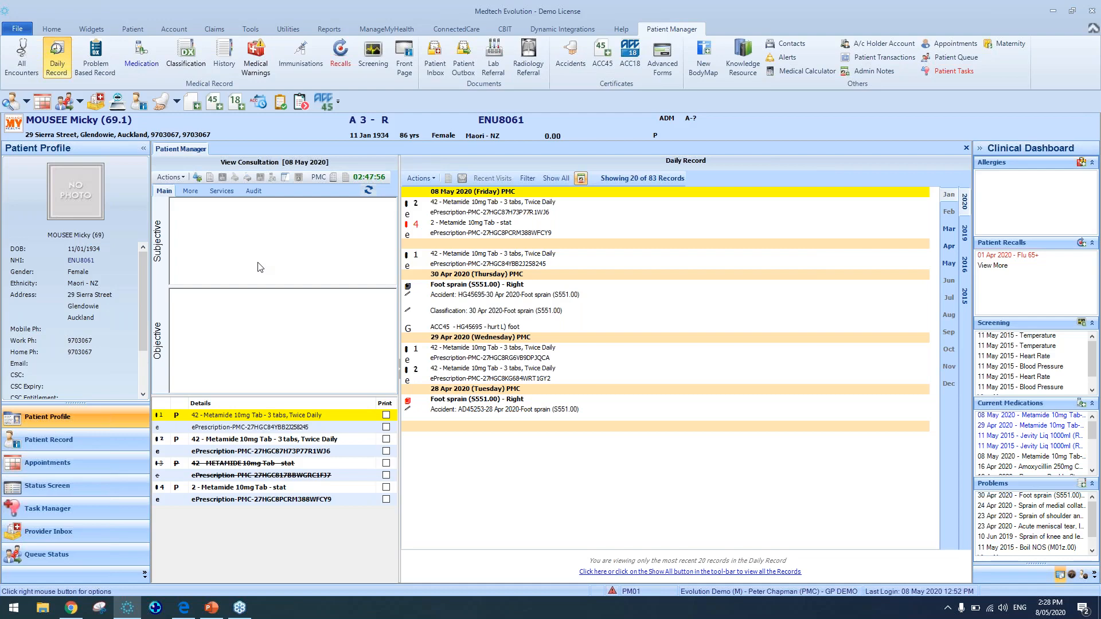
Search for a patient starting with D and open the matching patient's record
key("F2")
left_click(565, 225)
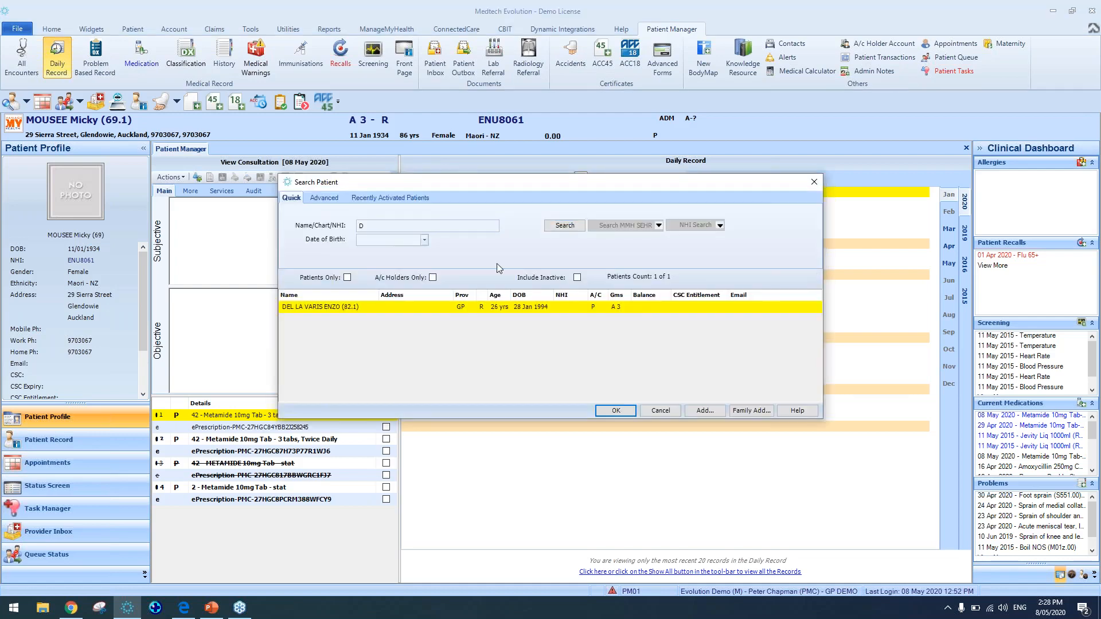
left_click(618, 411)
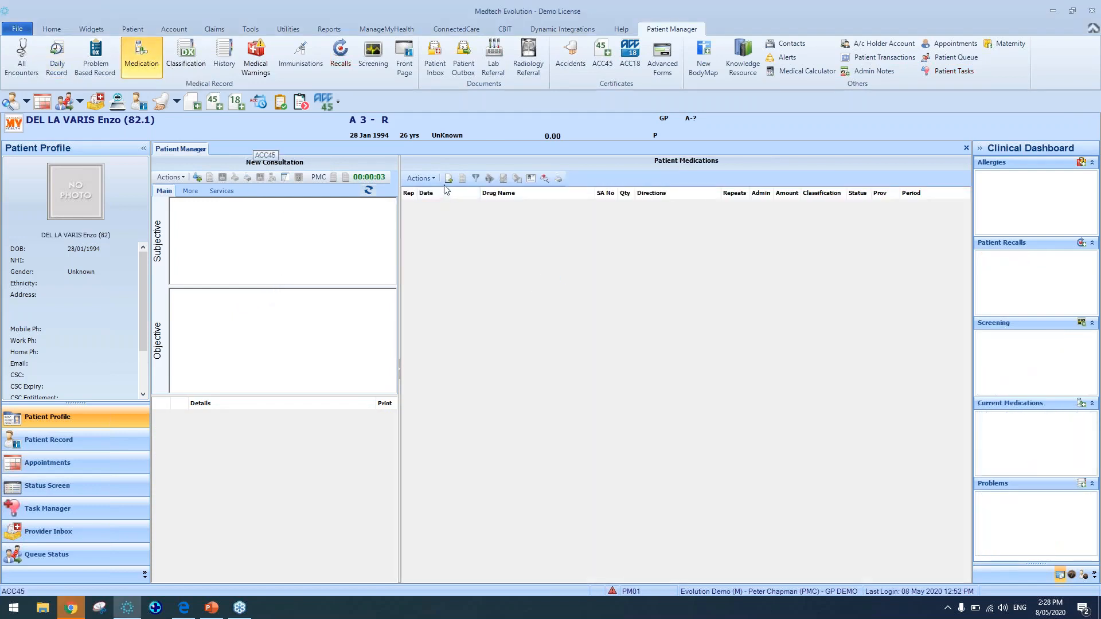
Add a new patient medication, searching for paracetamol and selecting Paracetamol (Ethics Paracetamol) from the drug search
left_click(449, 182)
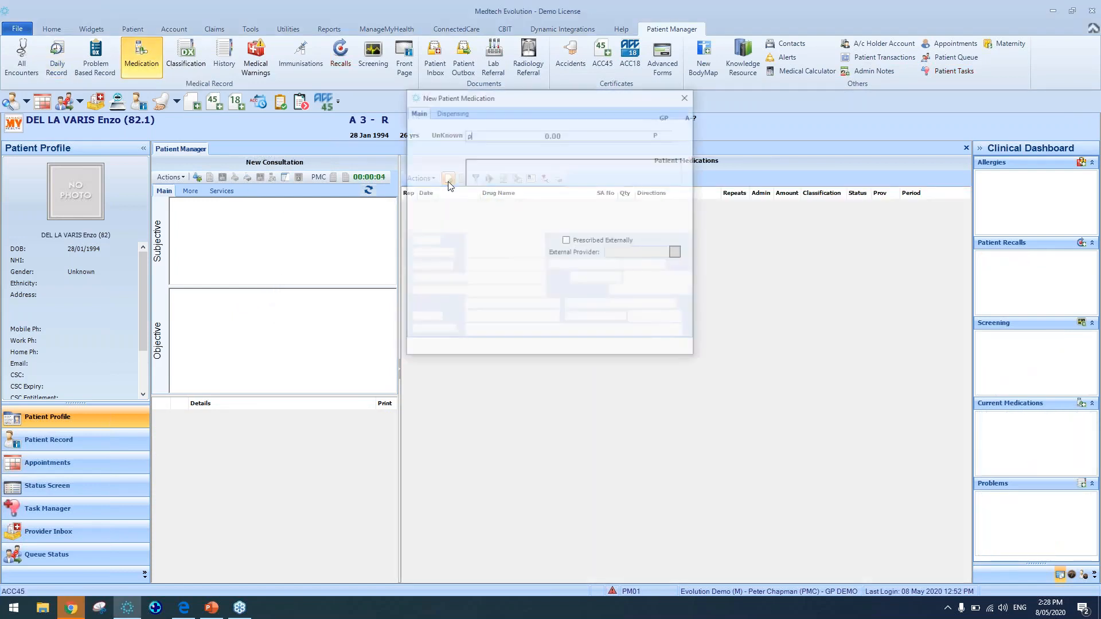
type("paracetamol")
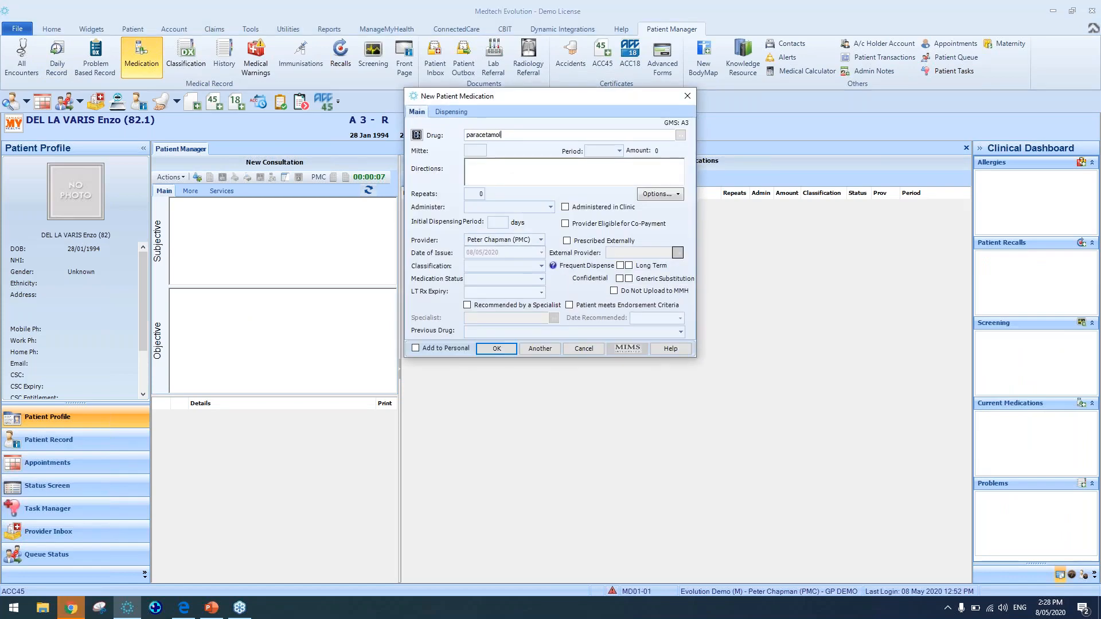
left_click(681, 135)
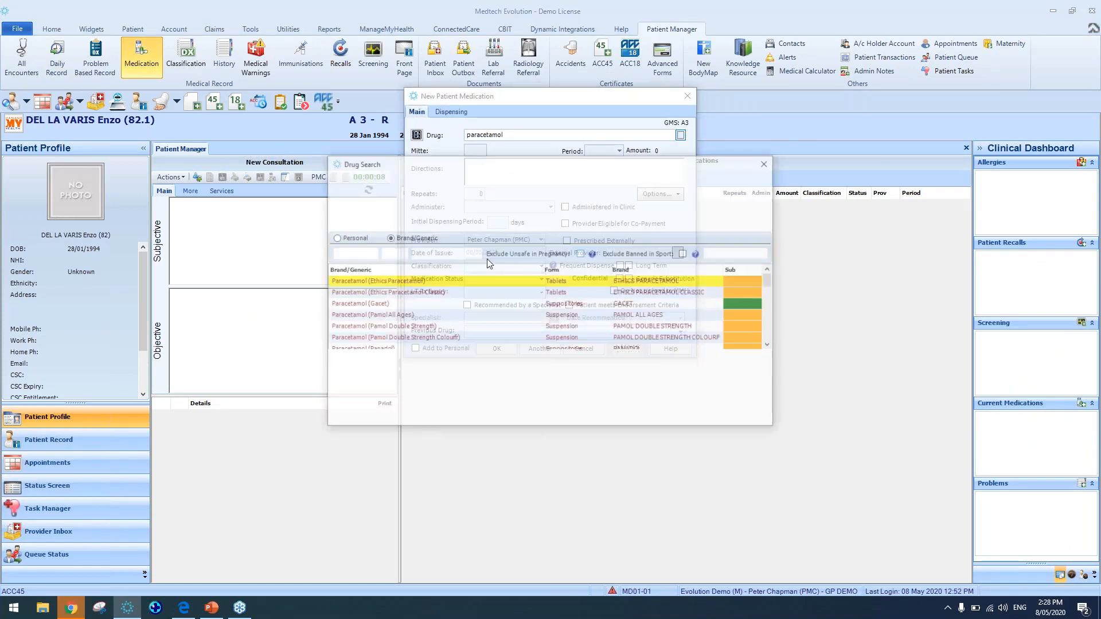
left_click(545, 418)
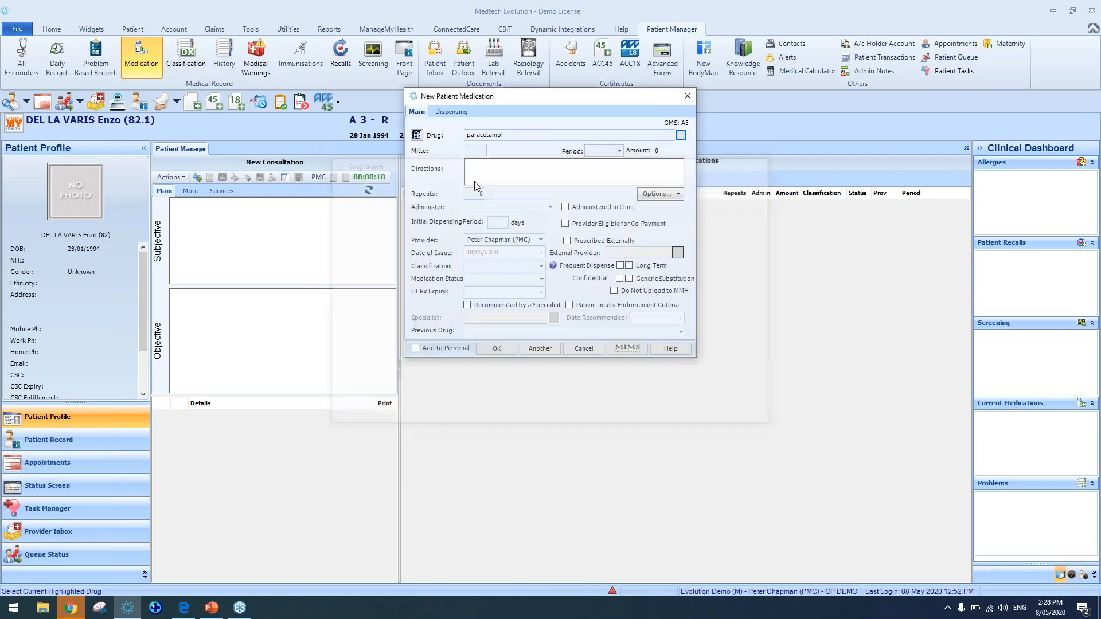
Set the paracetamol quantity to 2 tabs with directions QID, save the item, and cancel saving the print output
type("2")
left_click(566, 168)
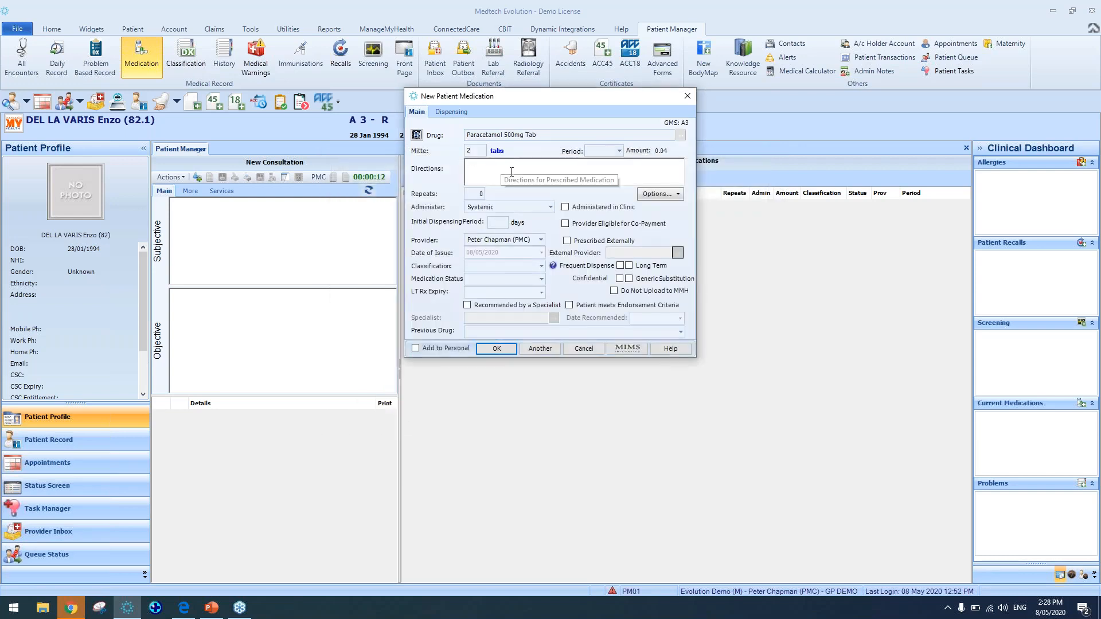
type("QID")
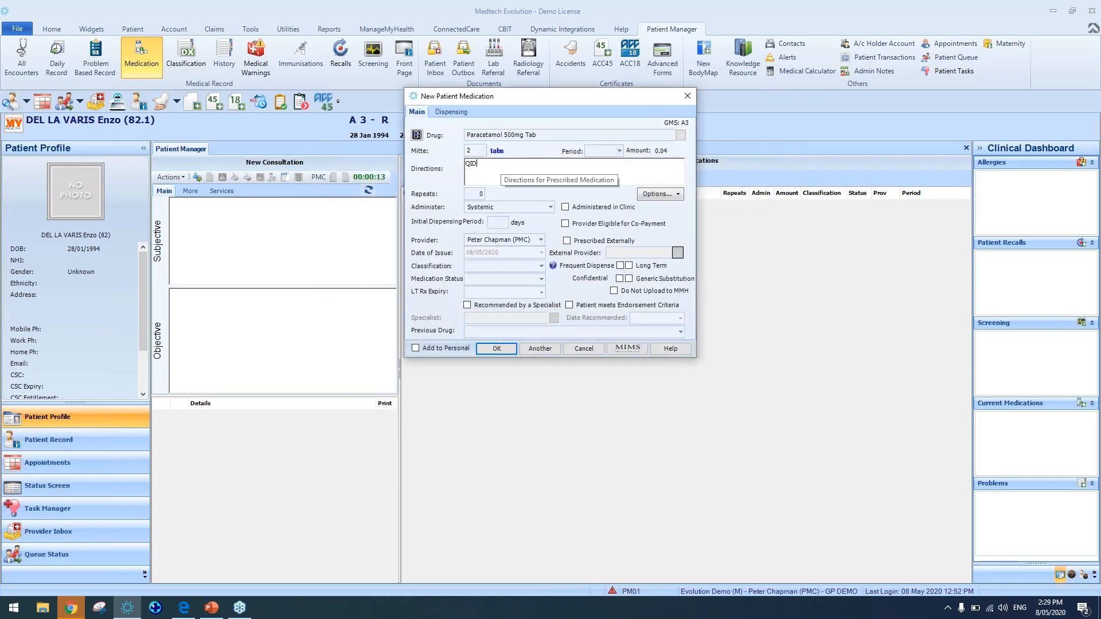
left_click(498, 349)
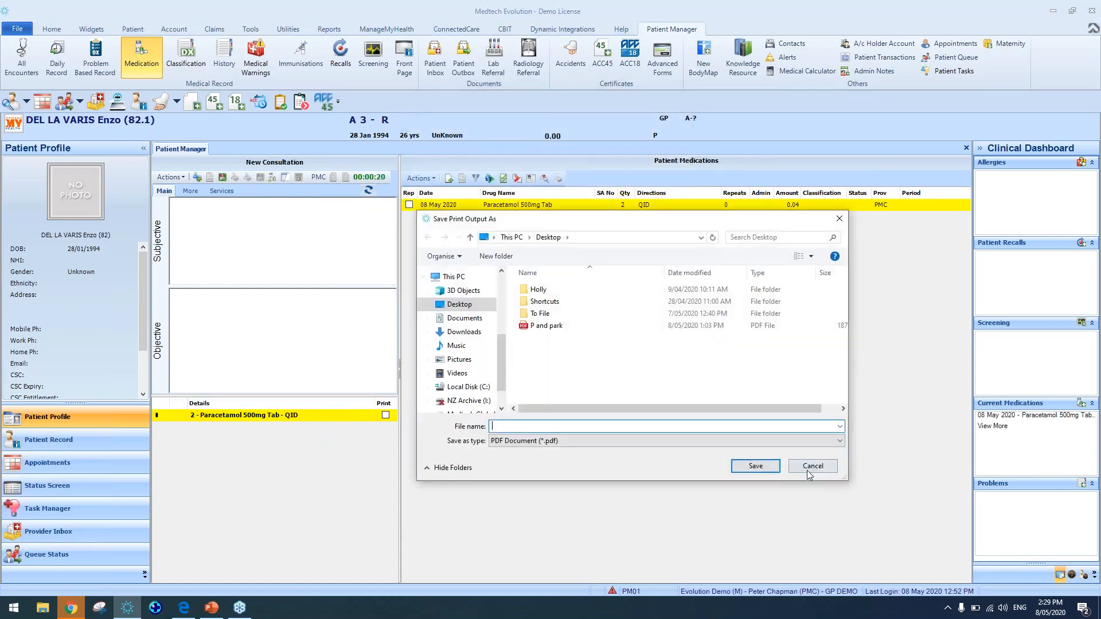
left_click(808, 467)
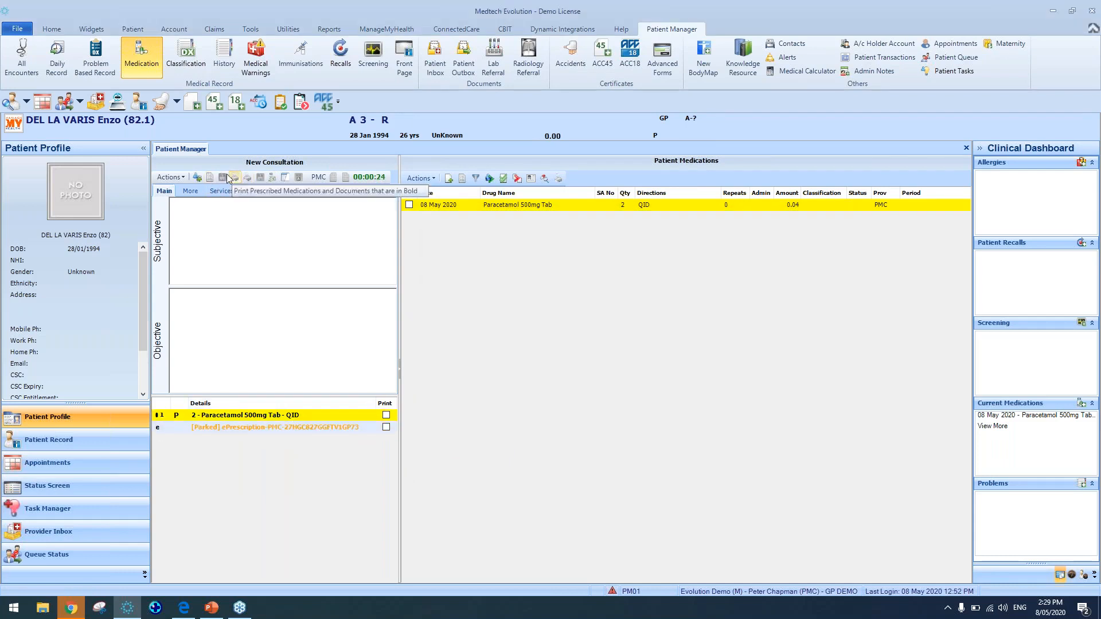
Open the Paracetamol 500mg Tab consultation item, inspect its provider options, and close it without changes
left_click(264, 429)
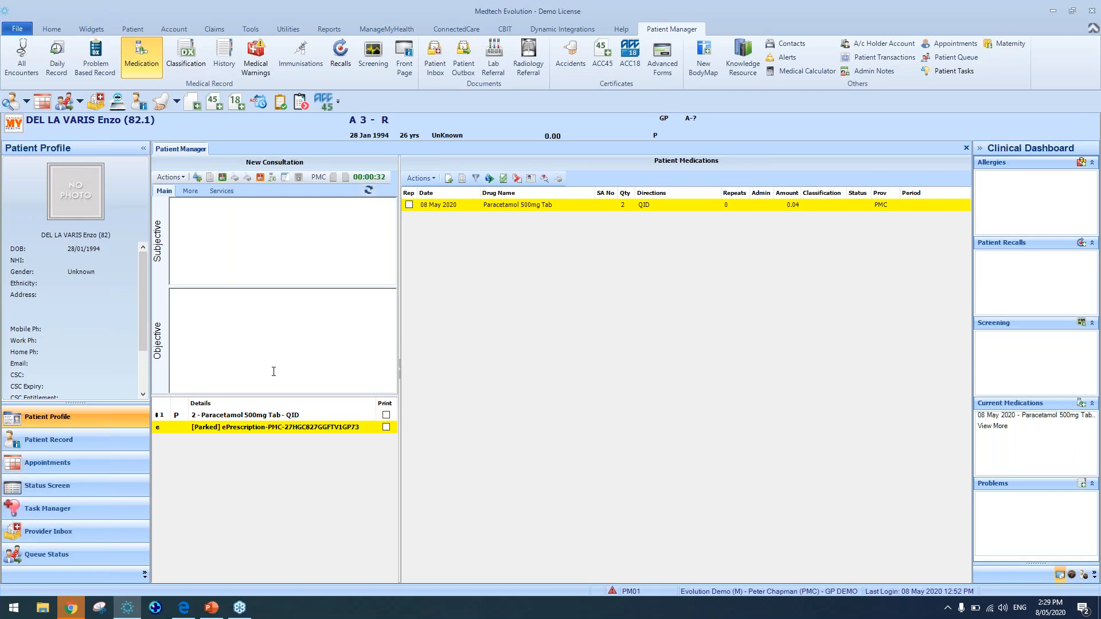
left_click(280, 417)
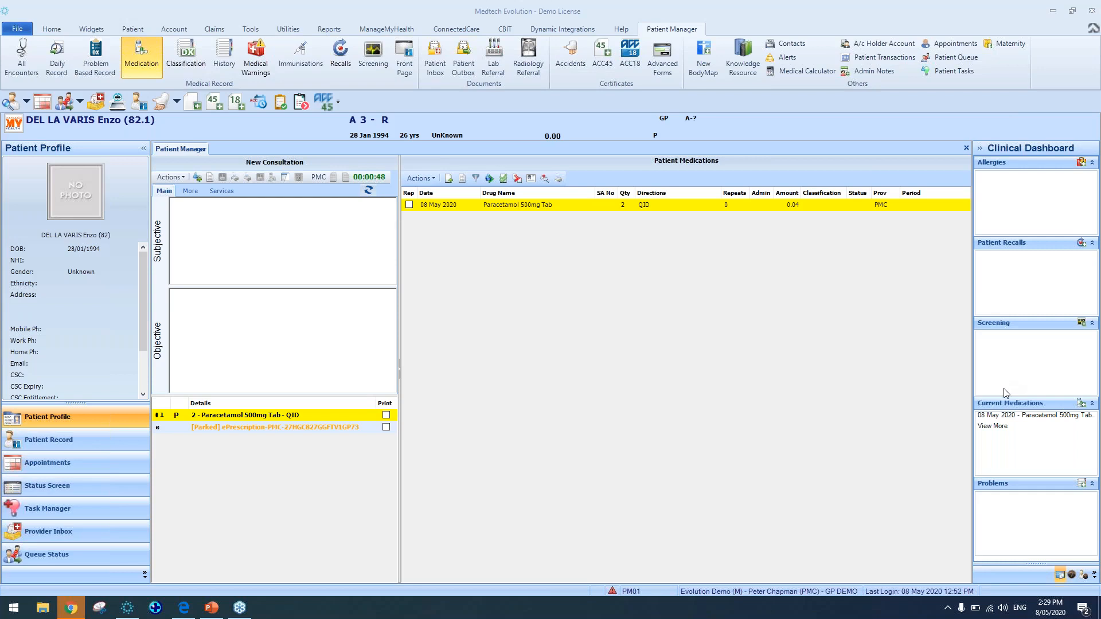
double_click(304, 416)
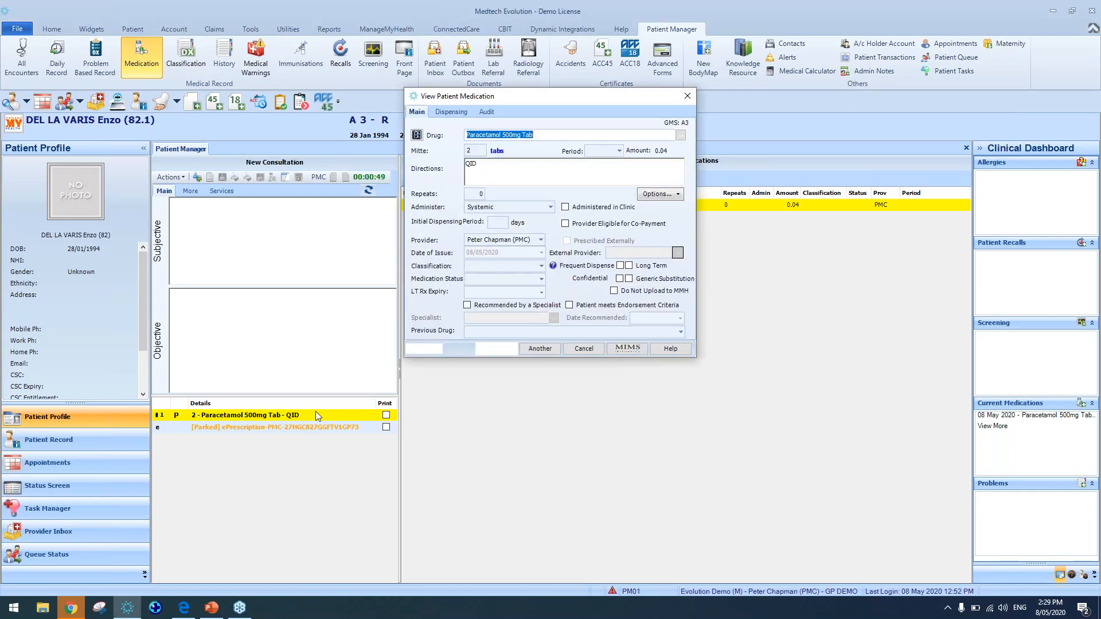
left_click(541, 240)
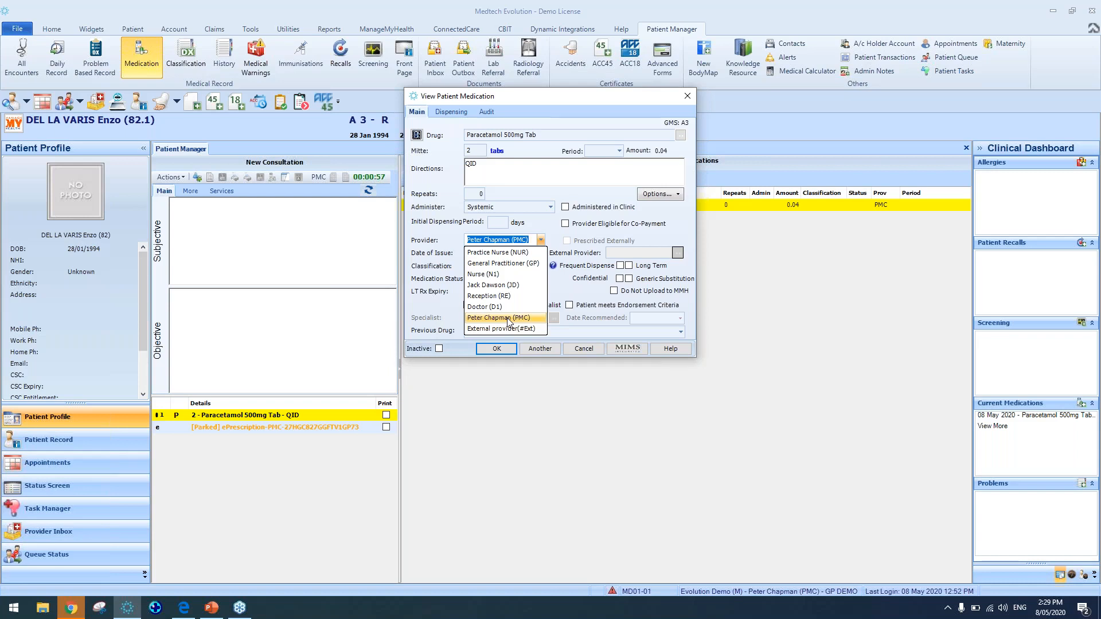
left_click(554, 227)
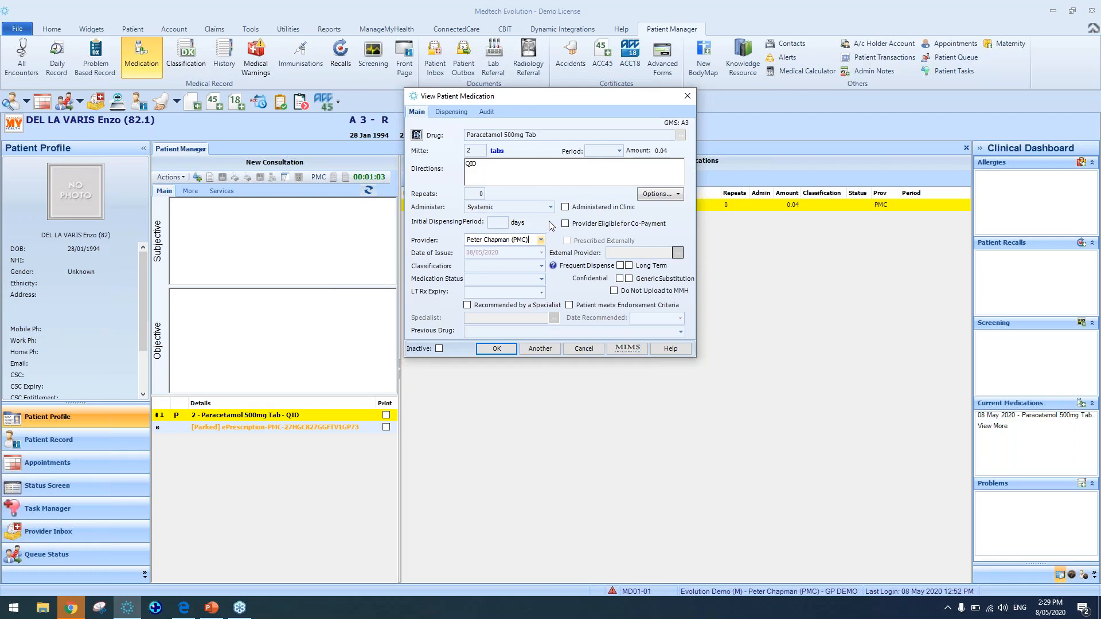
left_click(498, 349)
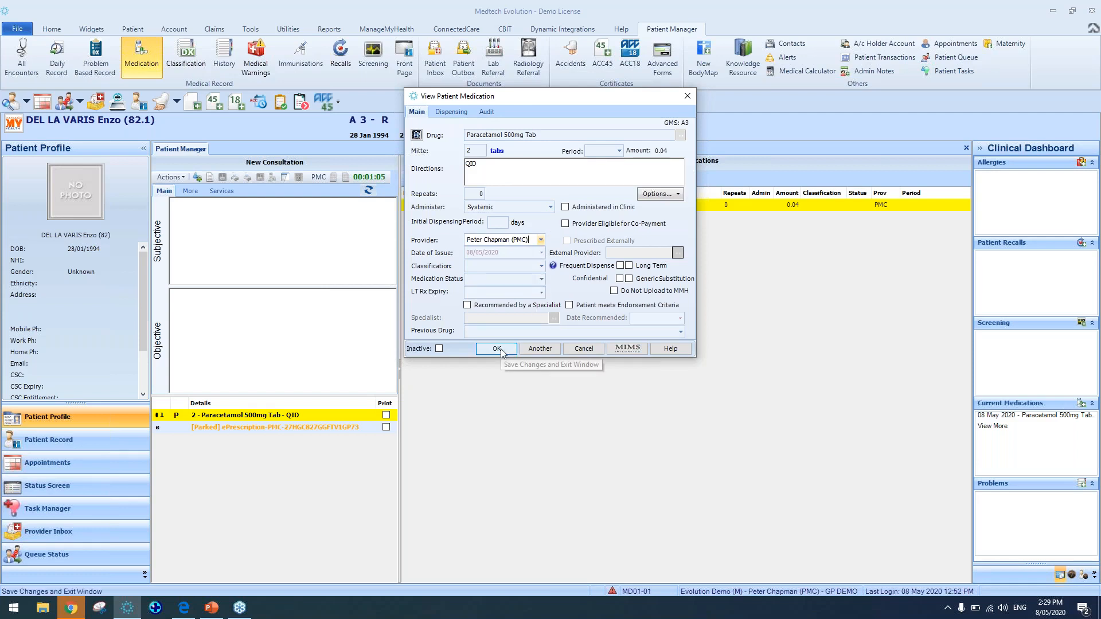
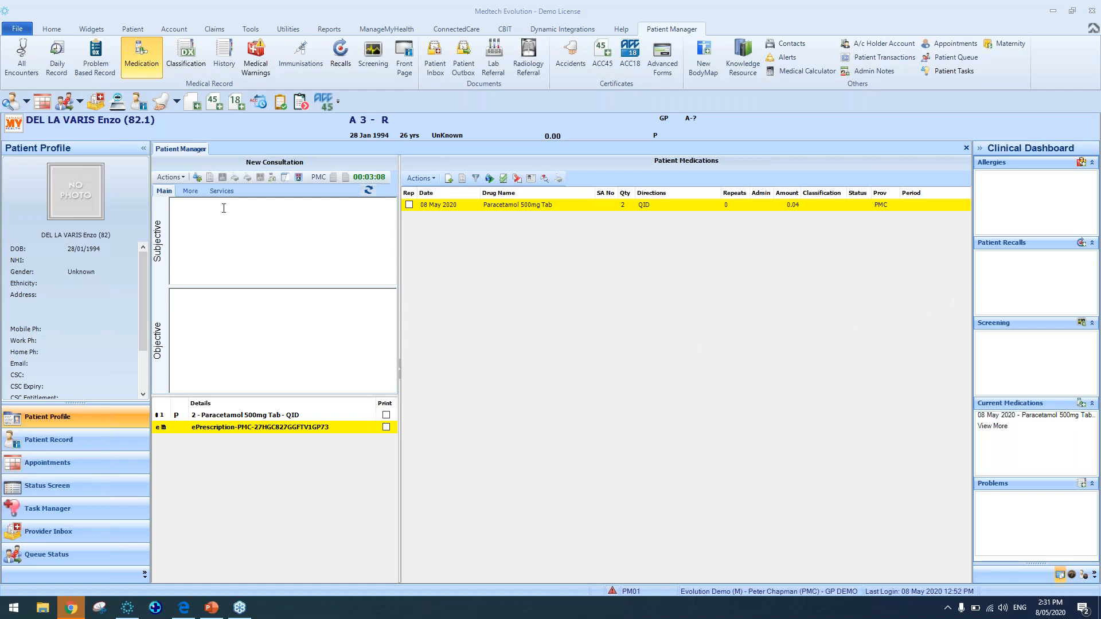
Open the patient search and open another patient's record from the results list
left_click(131, 29)
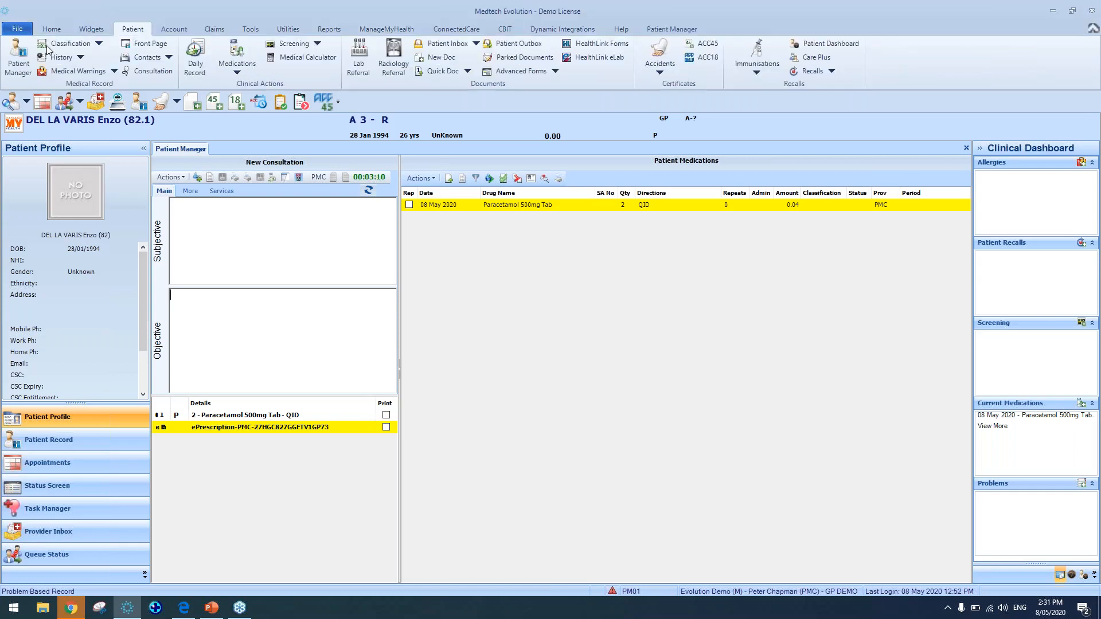
left_click(28, 60)
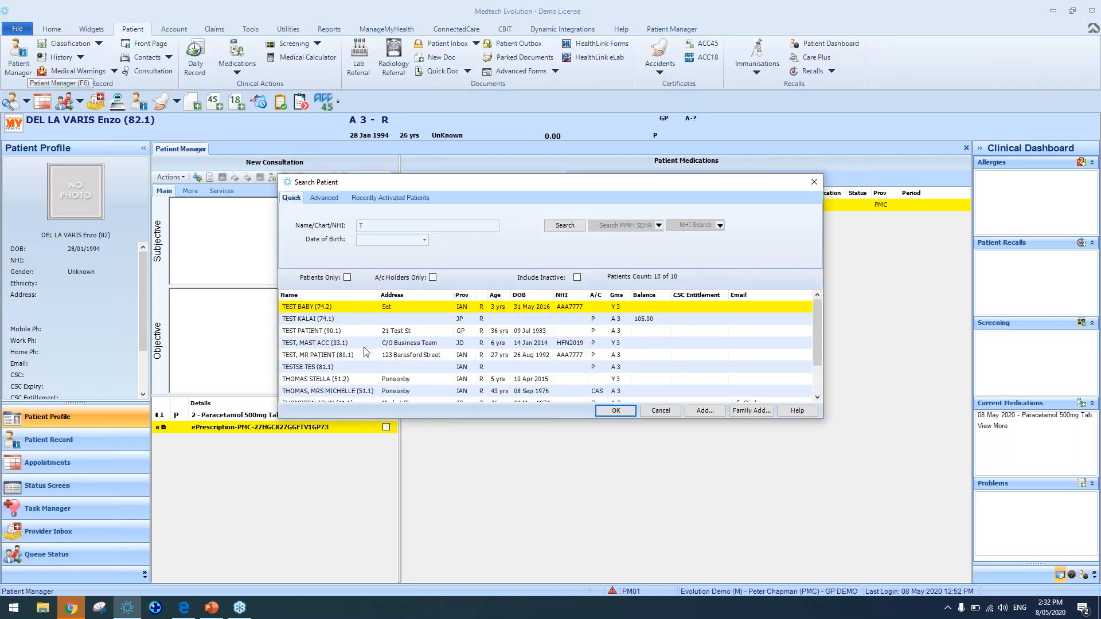
double_click(362, 392)
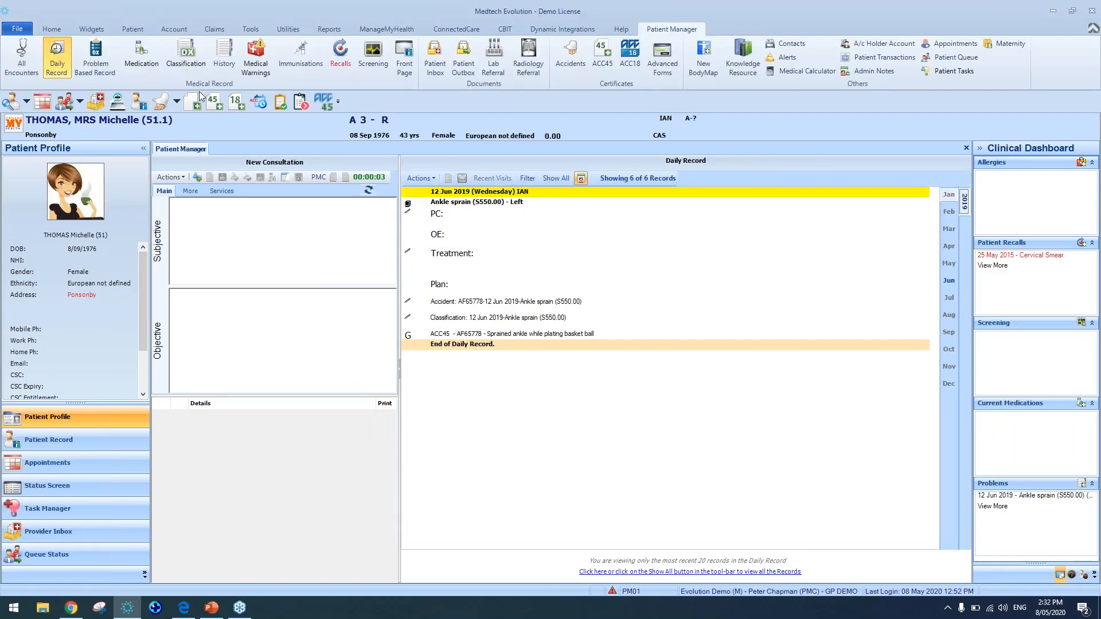
Add a new patient medication, searching for paracetamol and selecting Paracetamol (Ethics Paracetamol Classic) 500mg Tab
left_click(141, 57)
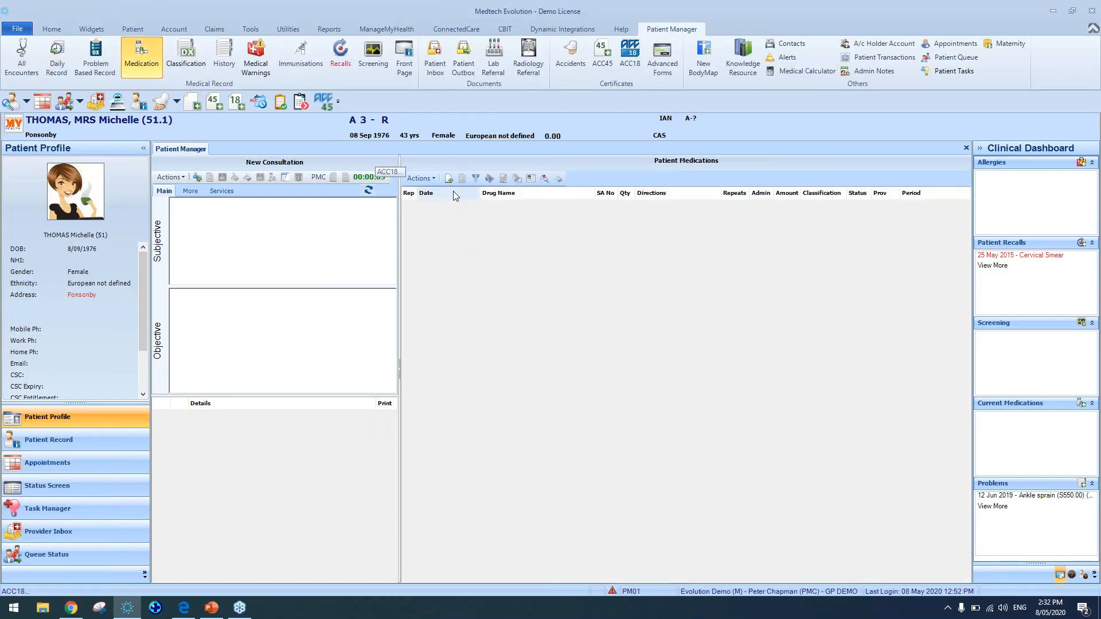
left_click(449, 179)
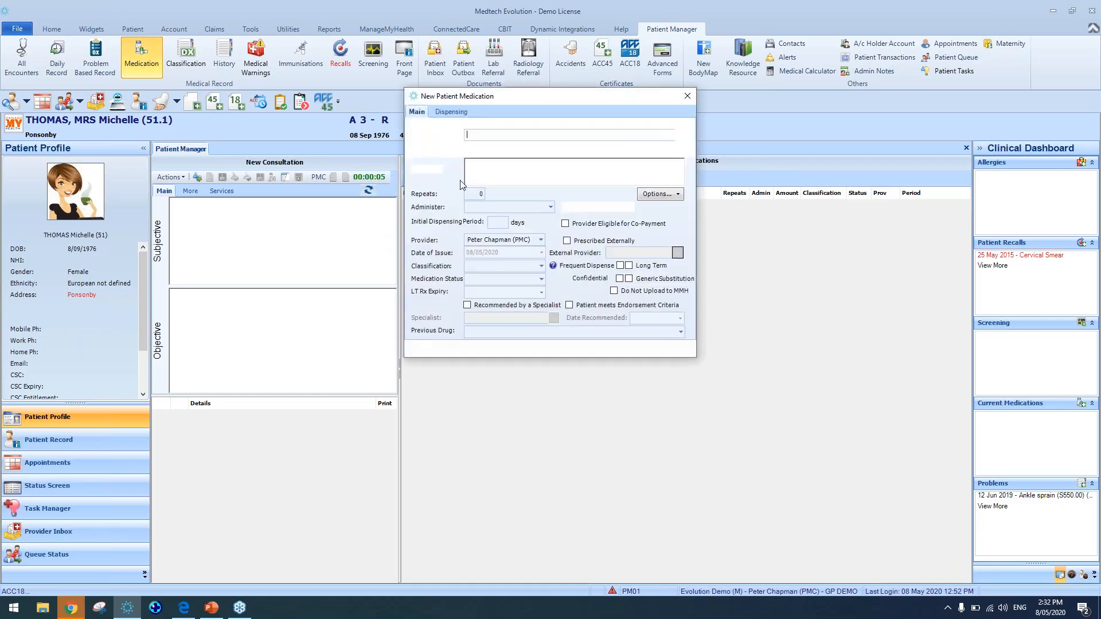
type("paracetamol")
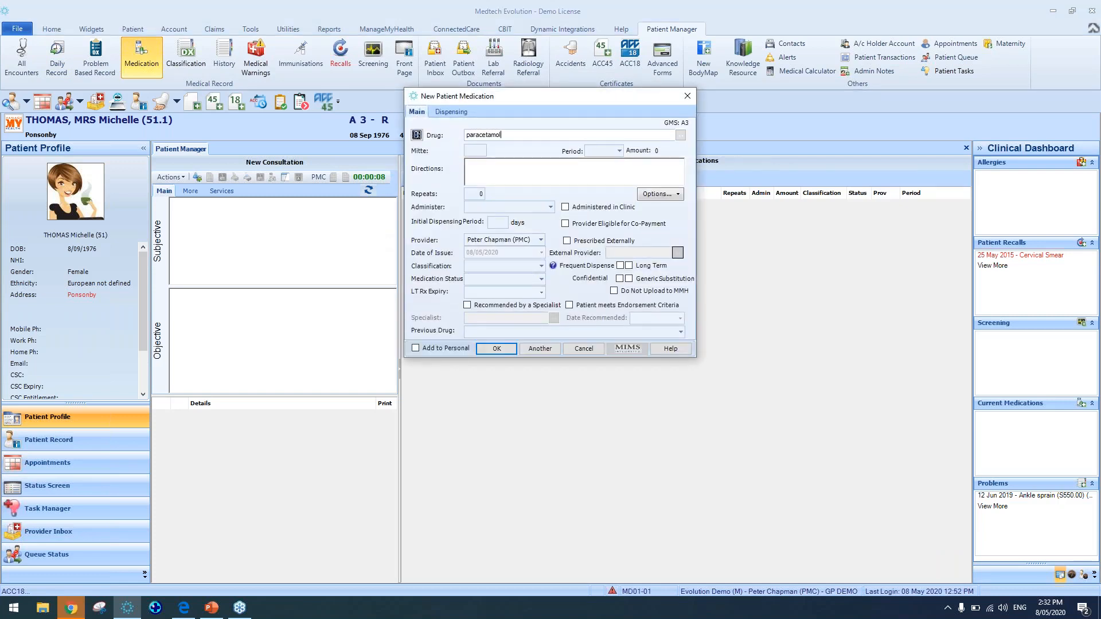
left_click(681, 137)
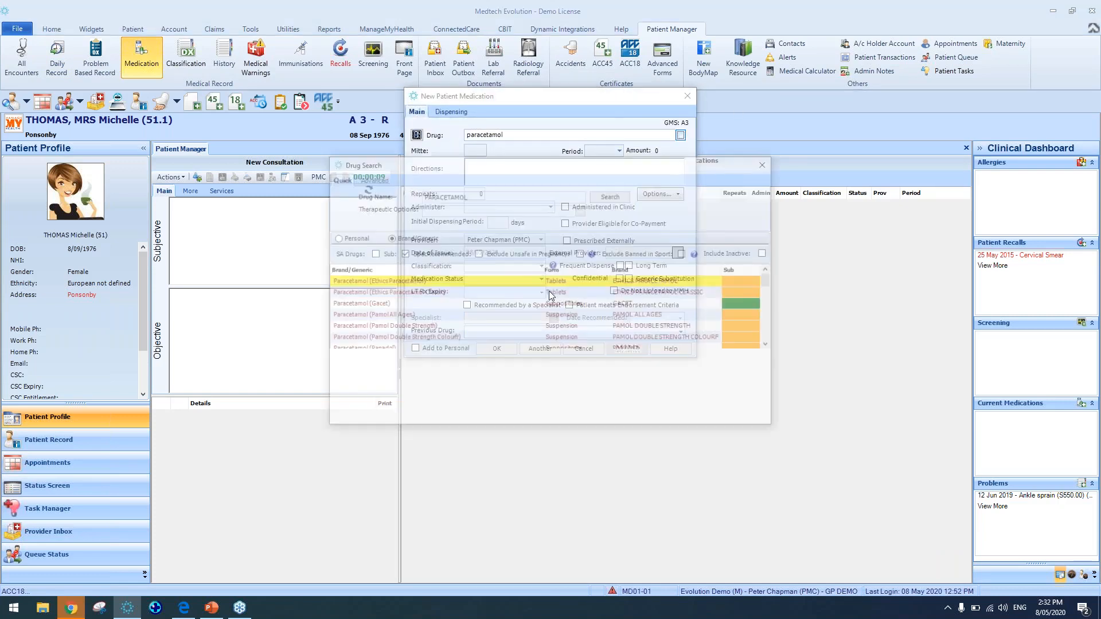
left_click(463, 294)
left_click(536, 418)
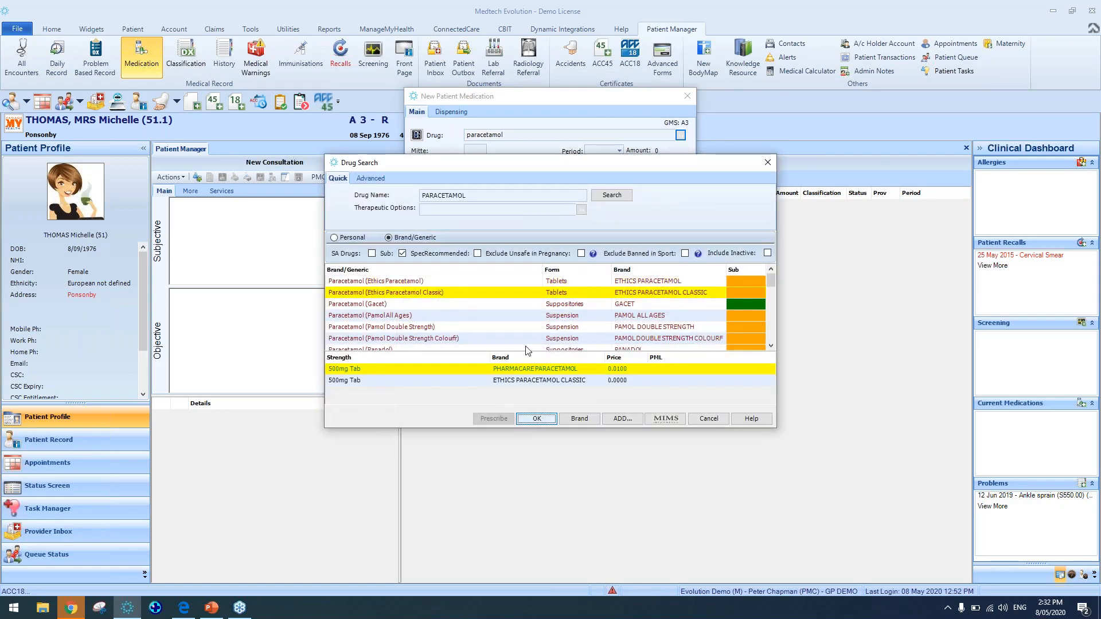
Set the quantity to 2 tabs with directions QID, save the item, and cancel saving the print output
type("2")
key("Tab")
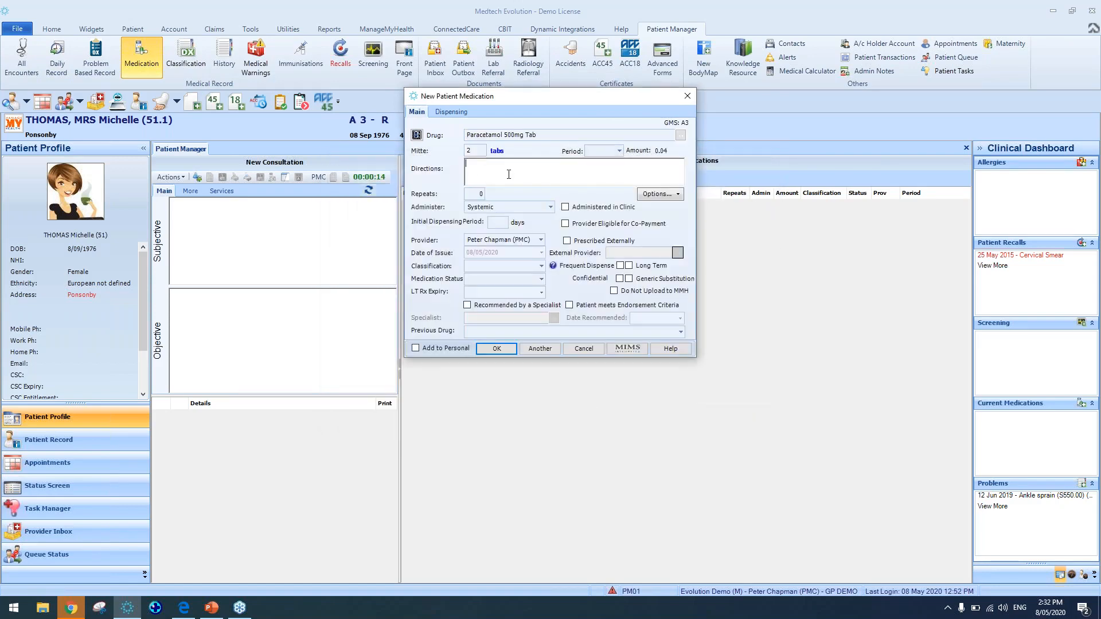
type("QID")
left_click(497, 349)
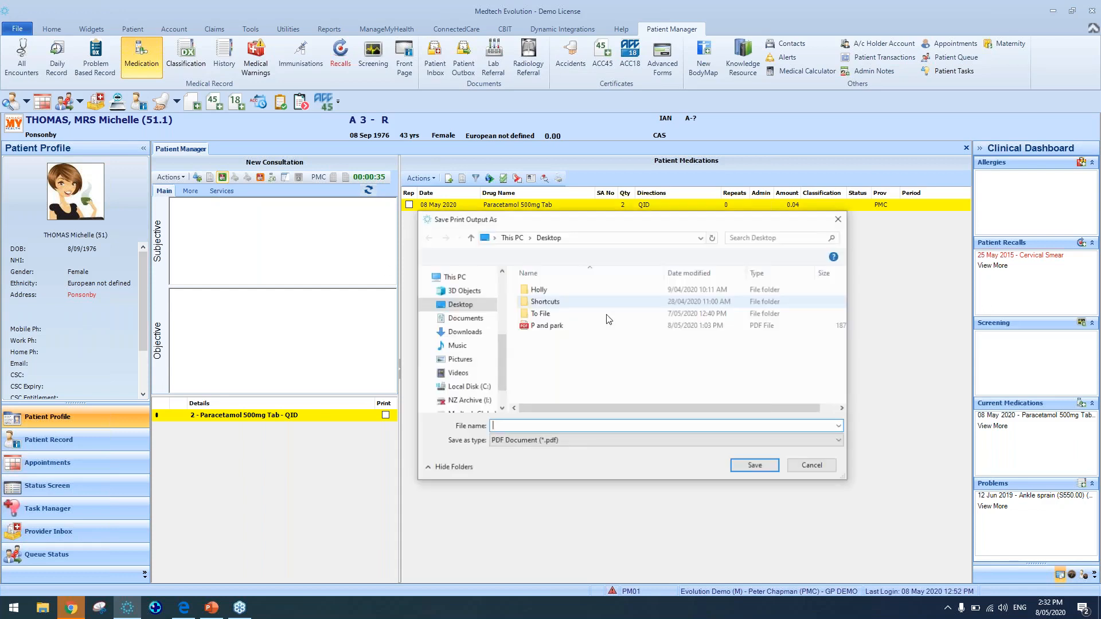
left_click(822, 468)
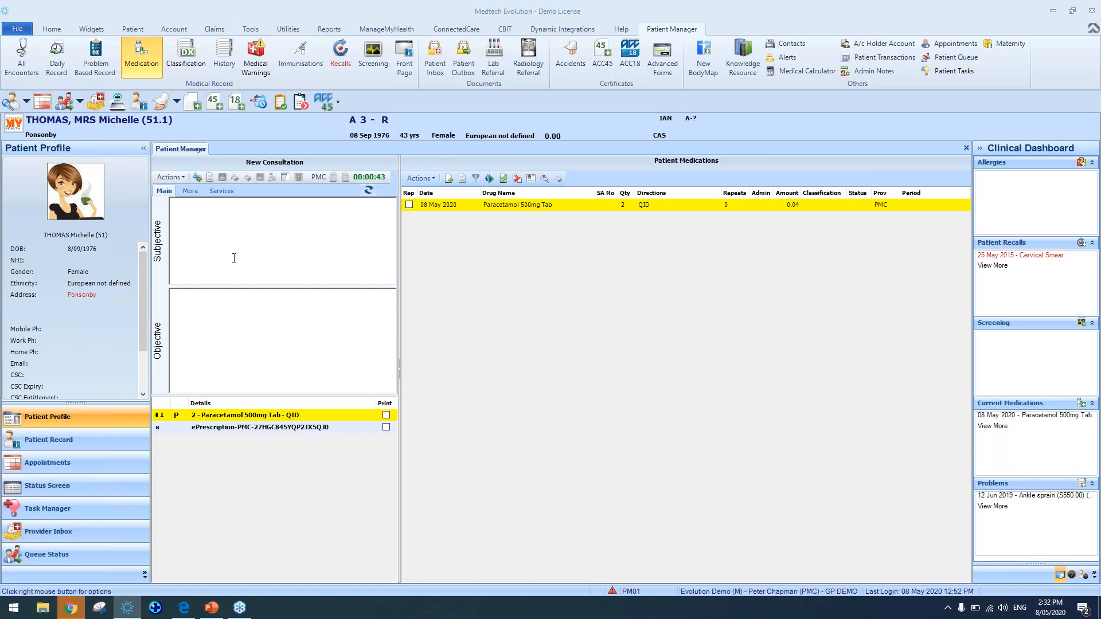
Select the new ePrescription item and view the prescription PDF before returning to the consultation
left_click(213, 428)
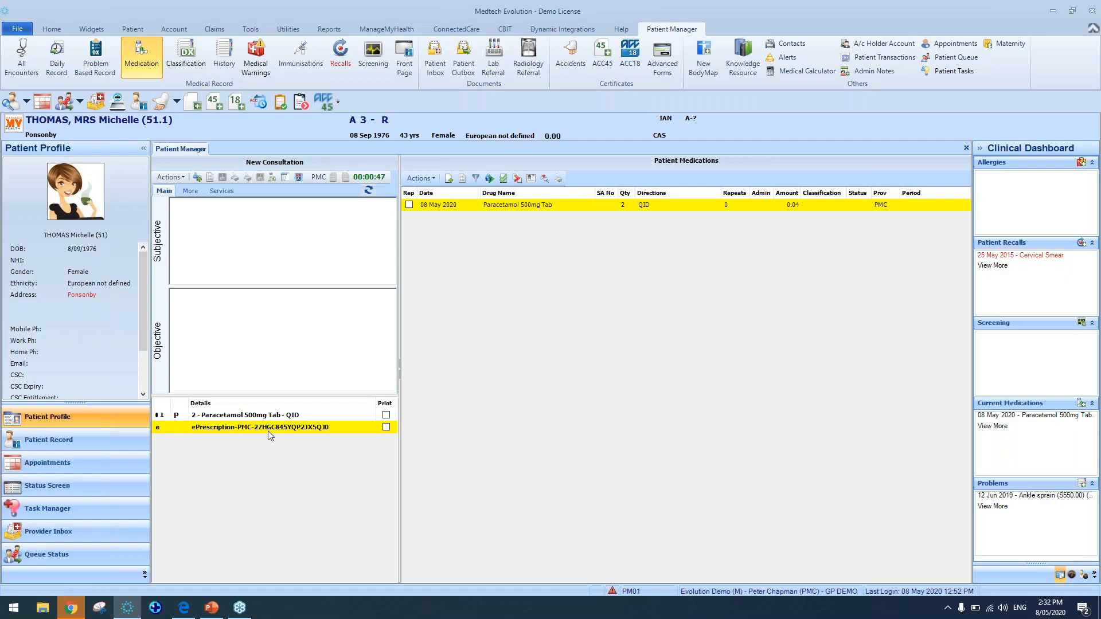
left_click(183, 608)
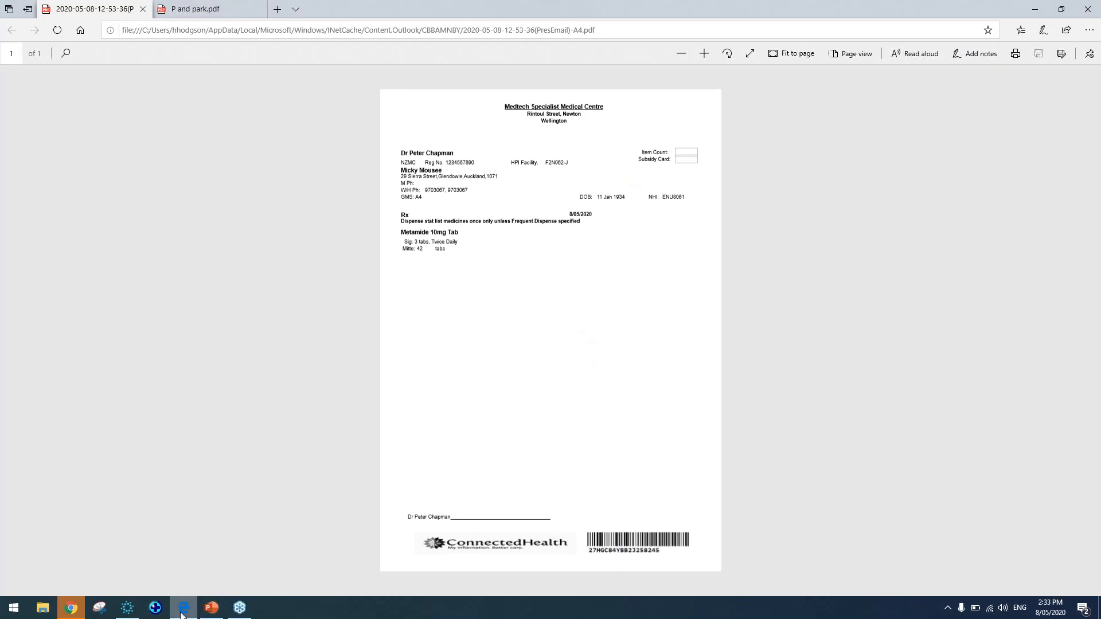
left_click(135, 611)
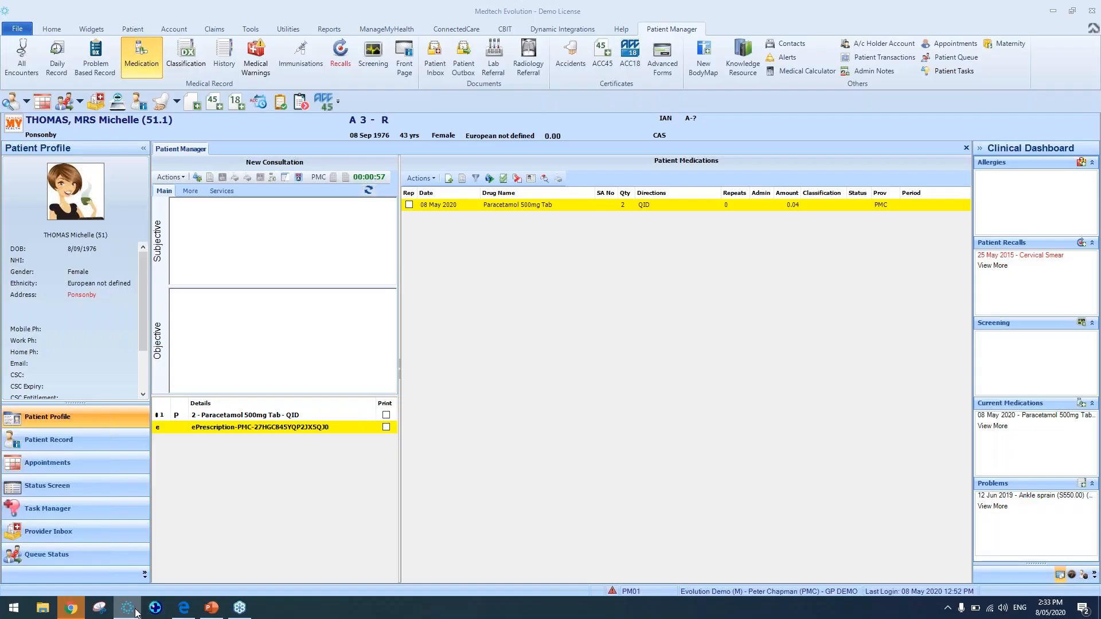
left_click(233, 415)
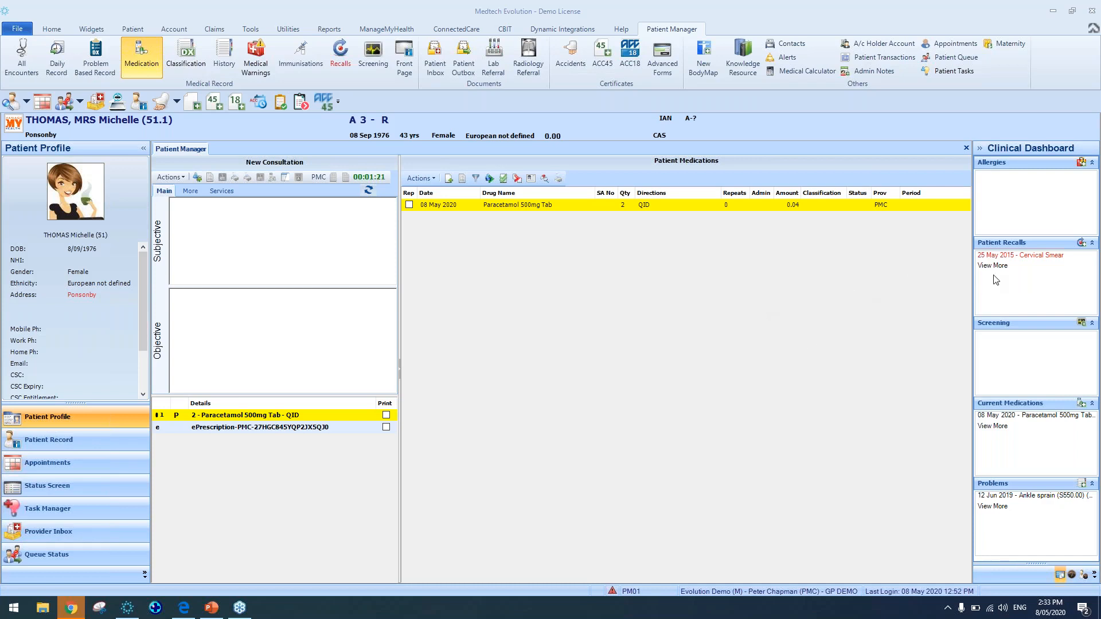
Search the address book for all entries with *, browse the results, and close the search
left_click(54, 30)
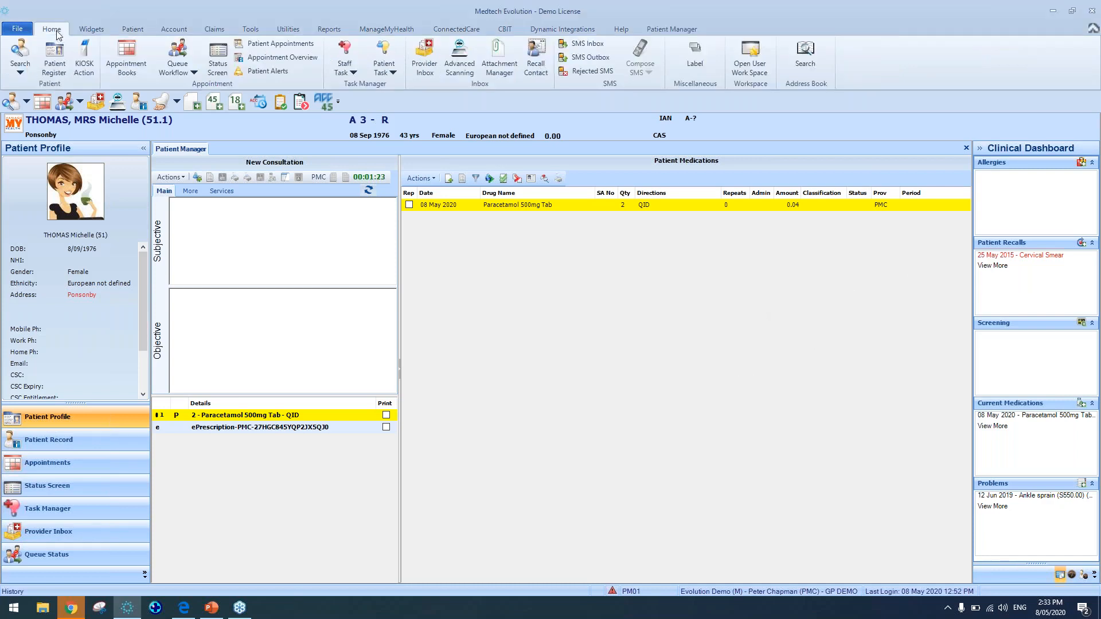
left_click(809, 62)
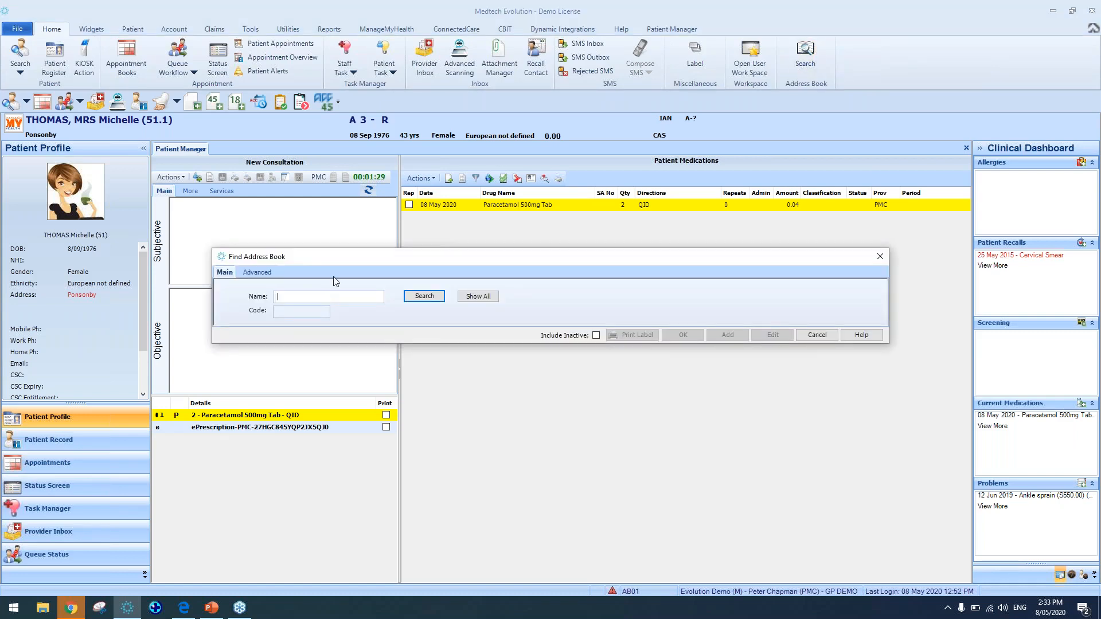
type("L")
key("Return")
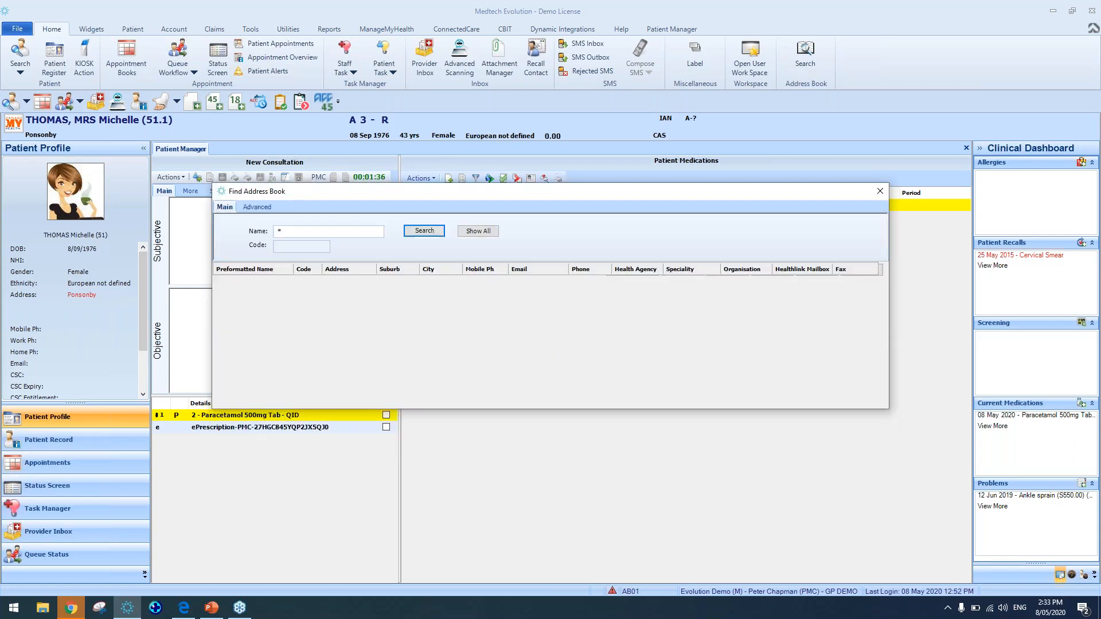
key("Down")
key("Down")
key("Down")
key("Down")
key("Down")
key("Down")
key("Down")
key("Down")
key("Down")
key("Down")
key("Down")
key("Down")
key("Down")
key("Down")
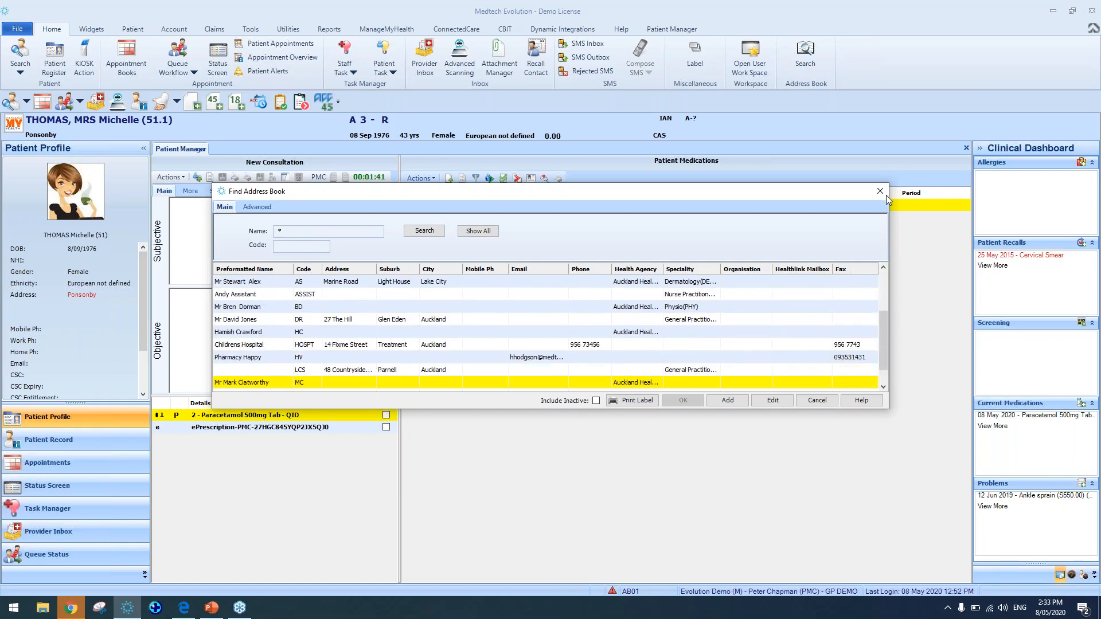
left_click(880, 191)
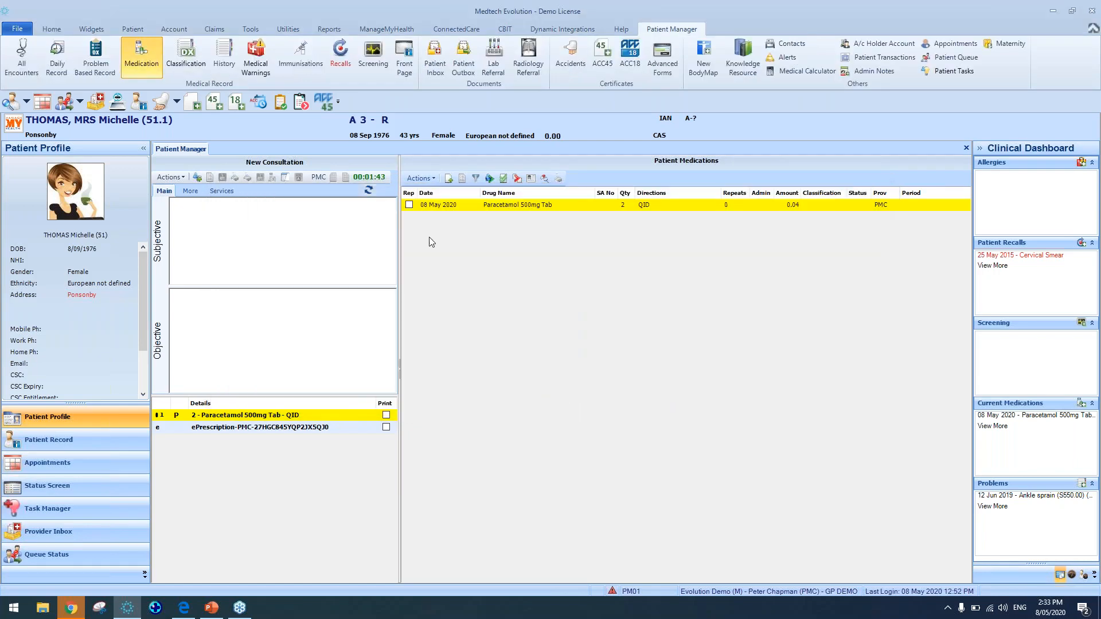
left_click(342, 224)
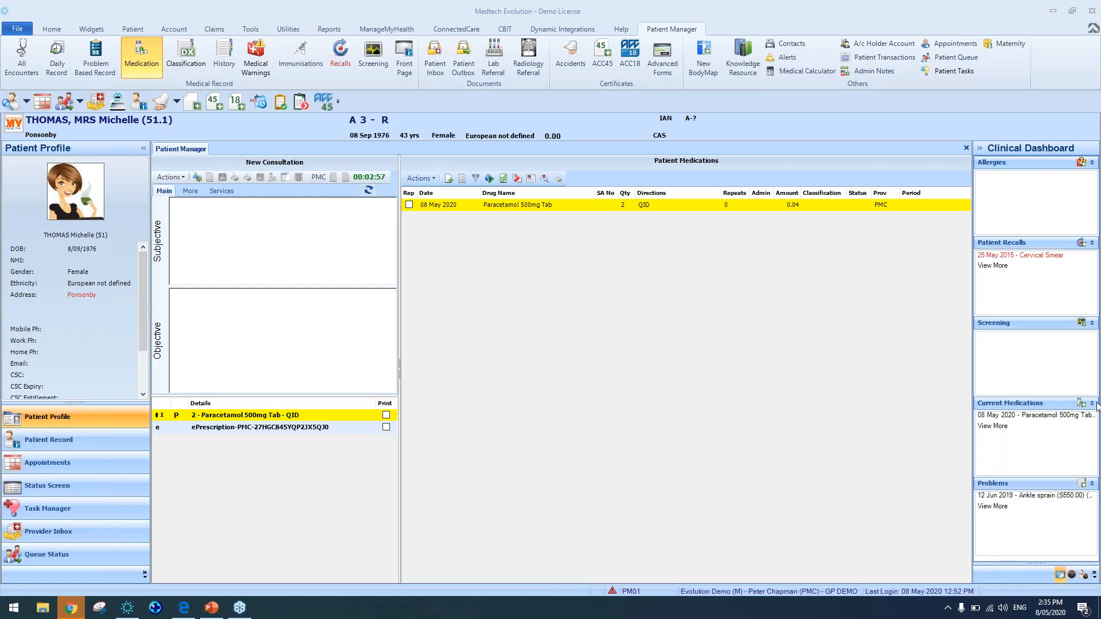
Open the Paracetamol 500mg Tab item, review the provider list, and close it unchanged
double_click(324, 414)
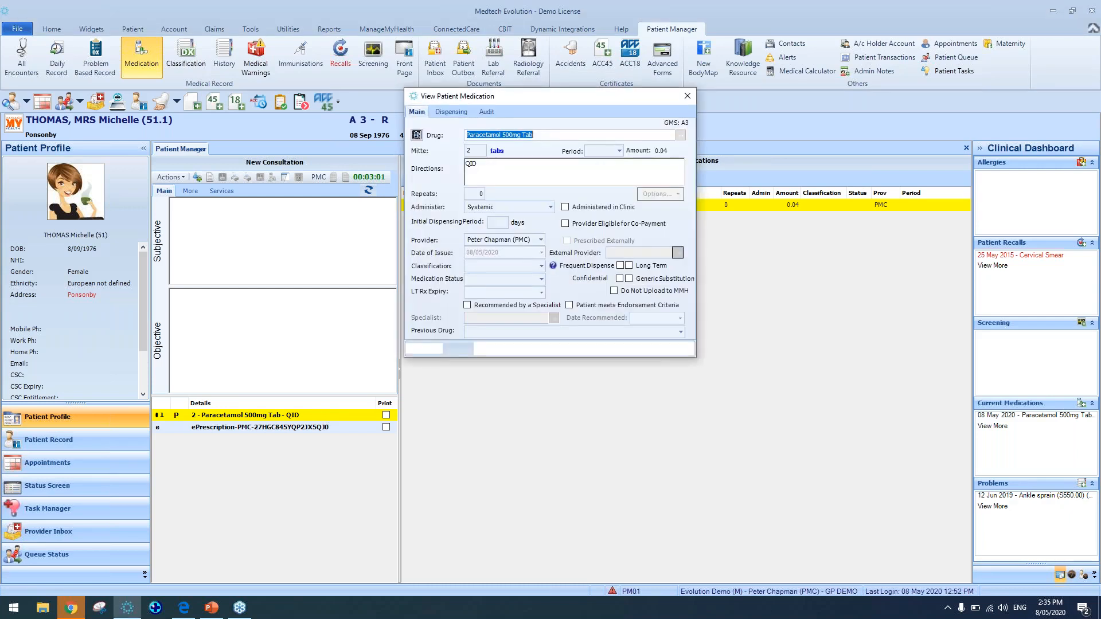
left_click(541, 240)
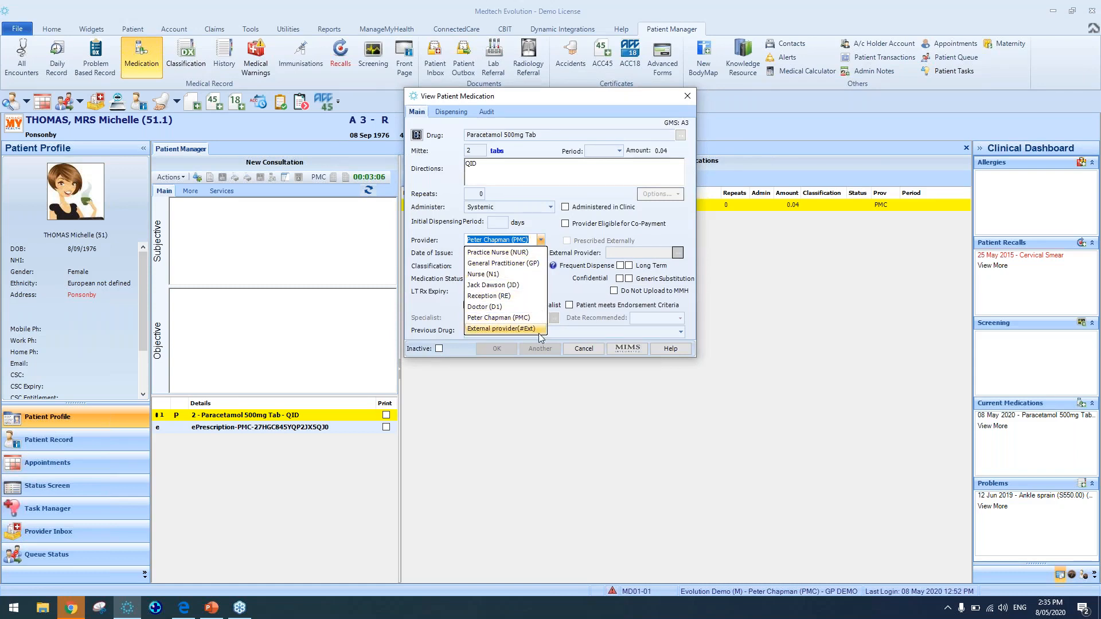
left_click(687, 99)
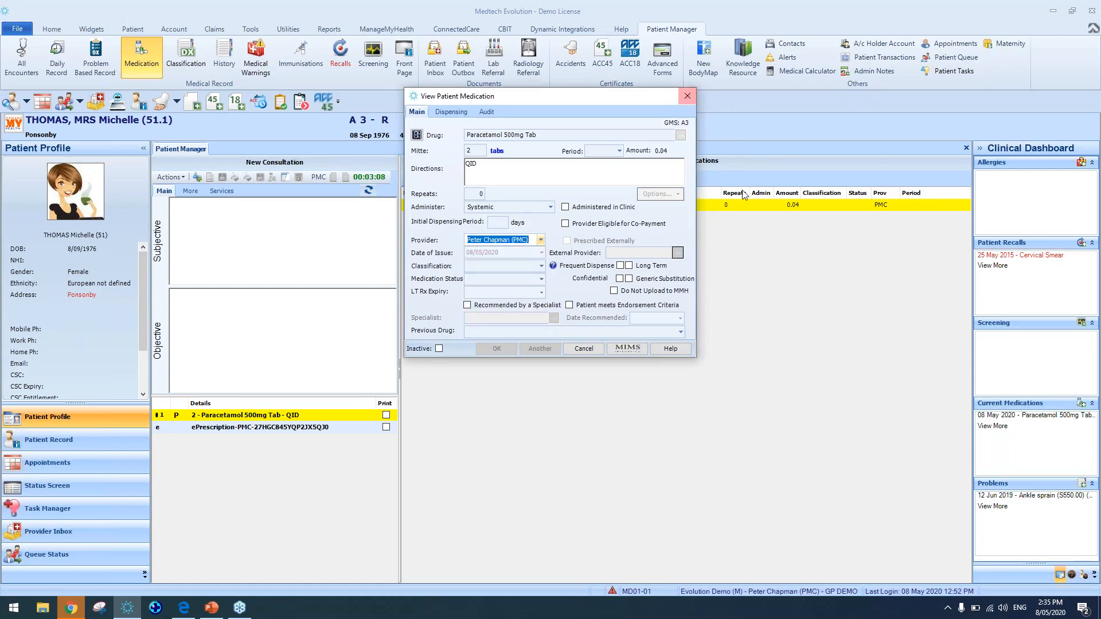
left_click(688, 99)
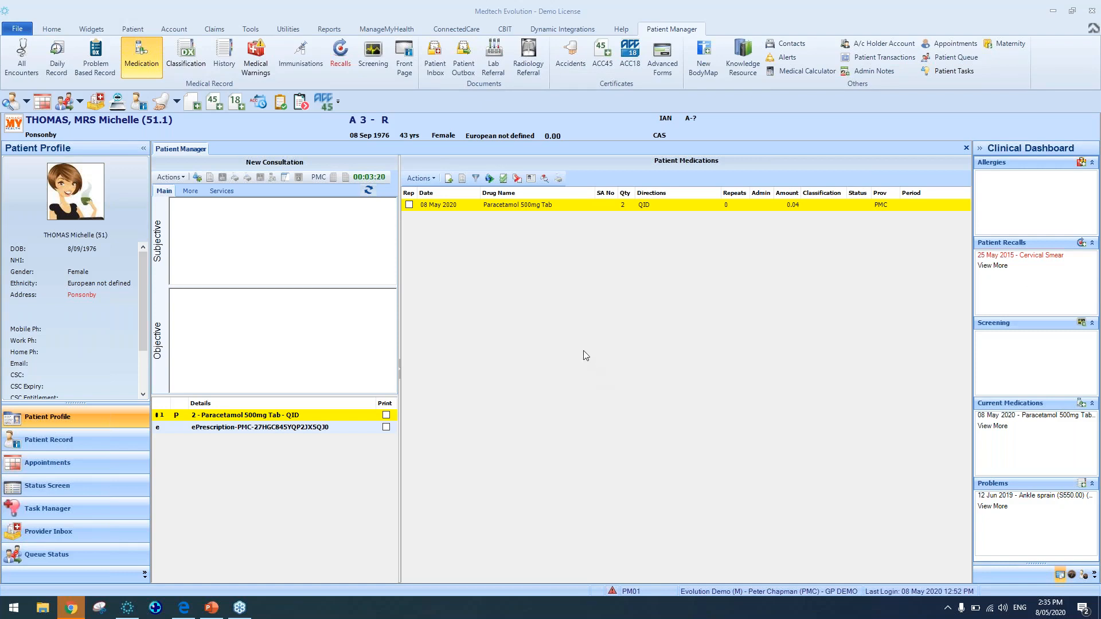
left_click(365, 256)
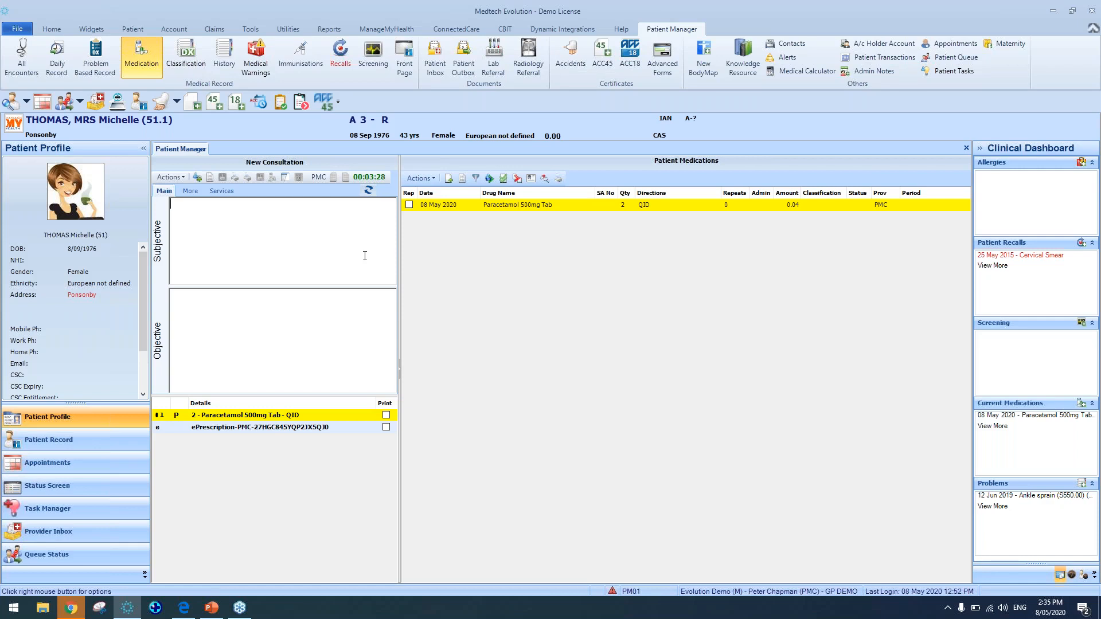
Open Patient ePrescriptions and filter the list to all patients by clearing the patient field
left_click(139, 29)
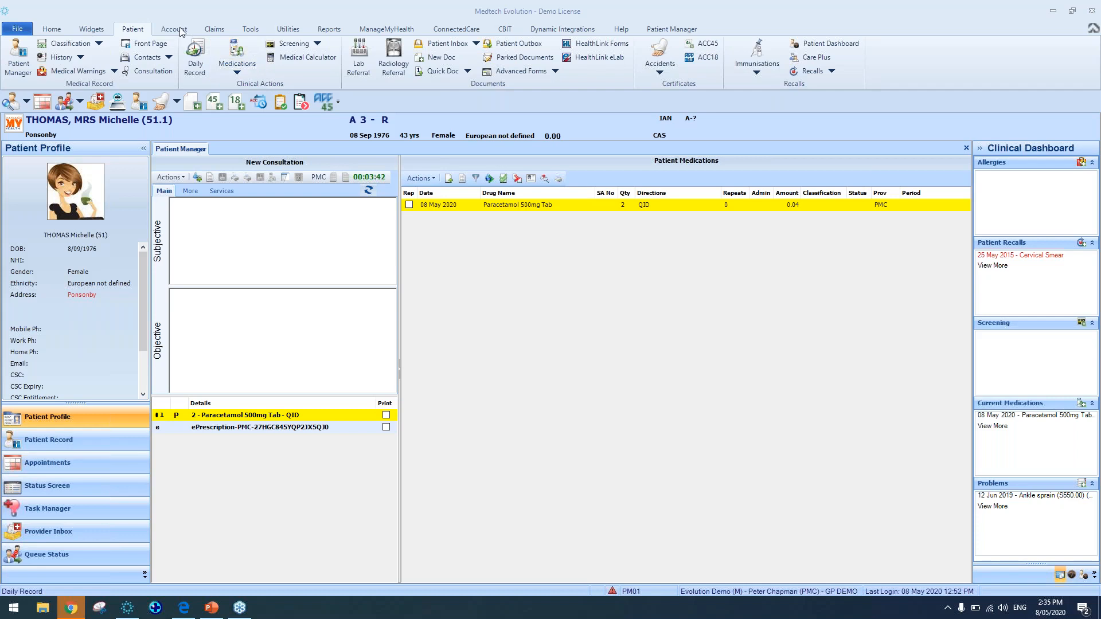
left_click(239, 71)
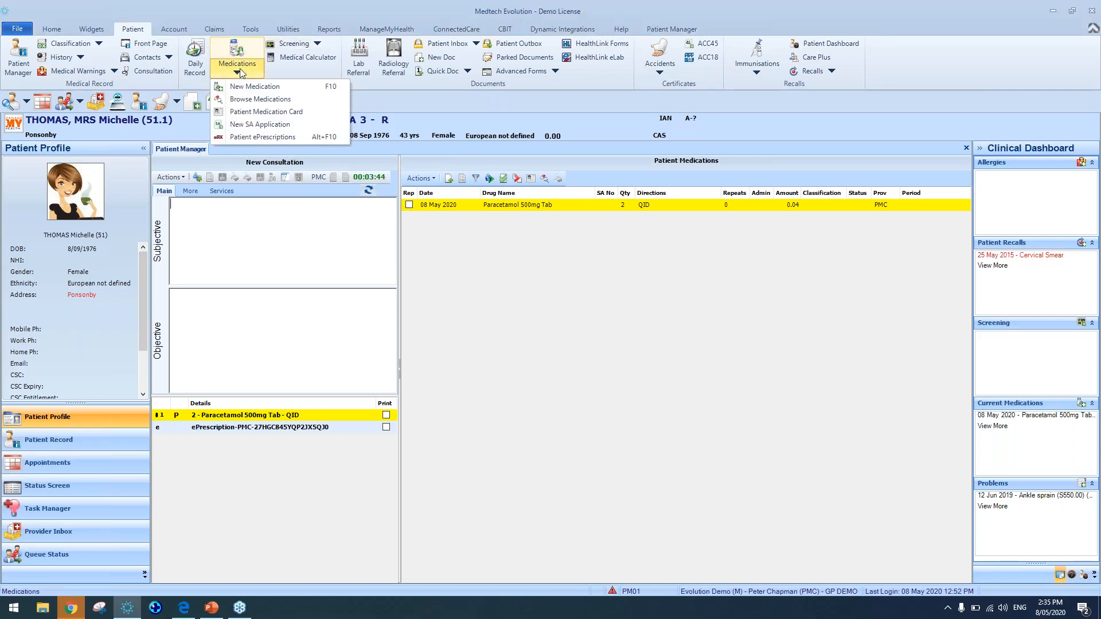
left_click(266, 138)
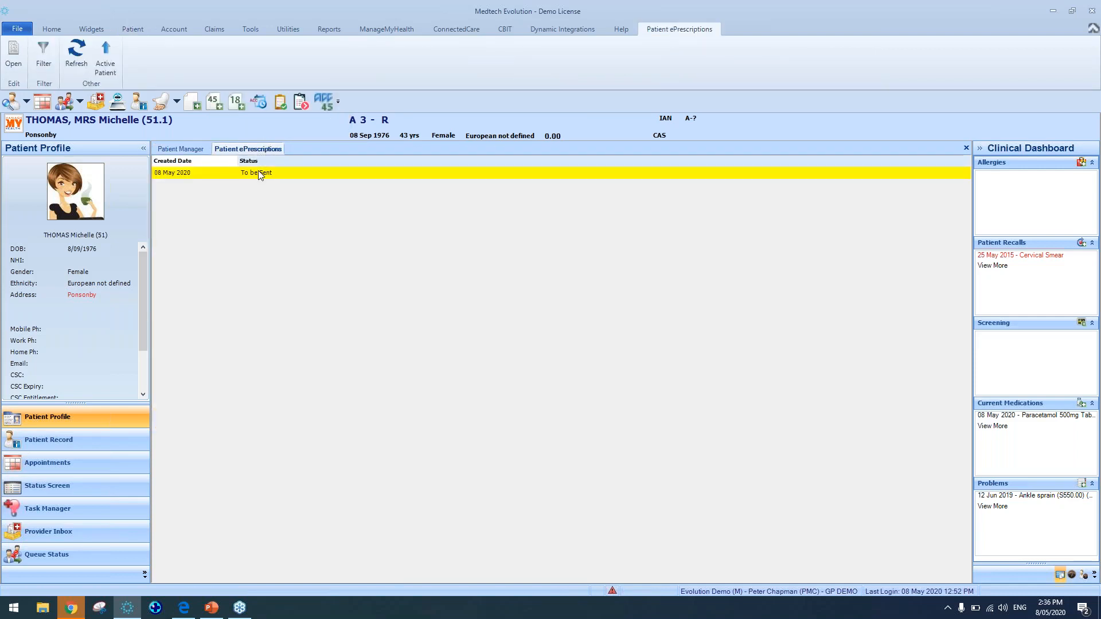
left_click(43, 53)
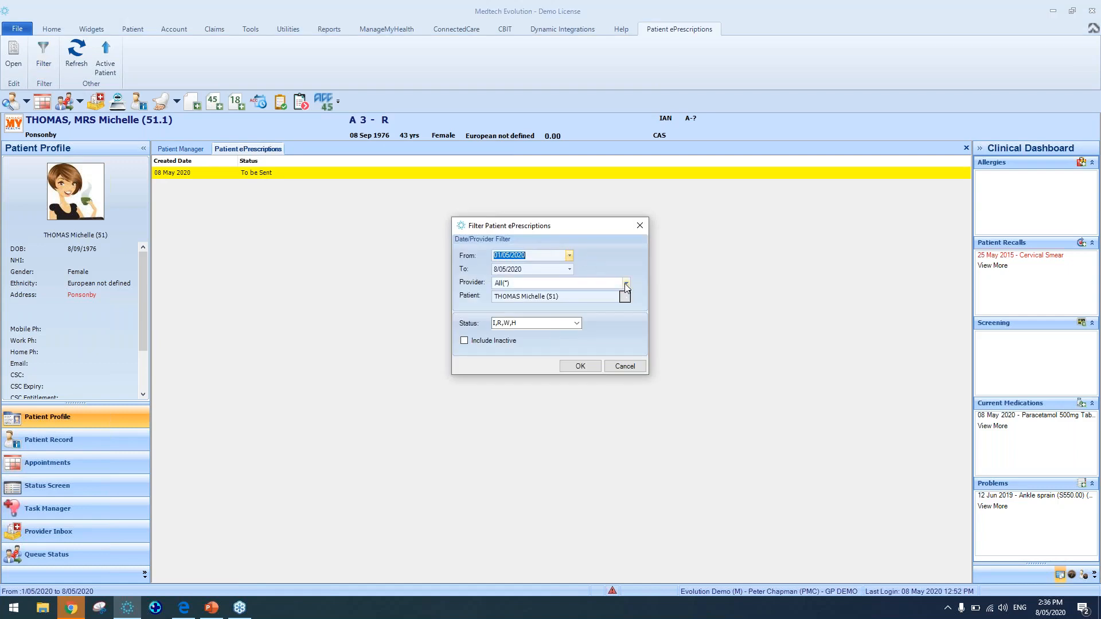
left_click(595, 295)
key("BackSpace")
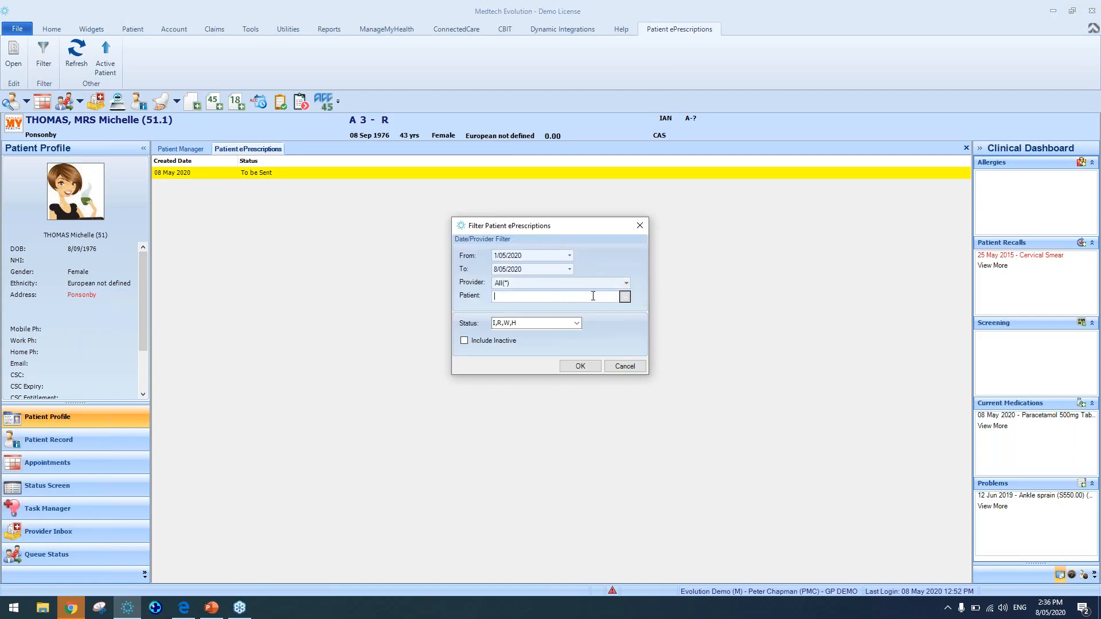
left_click(581, 366)
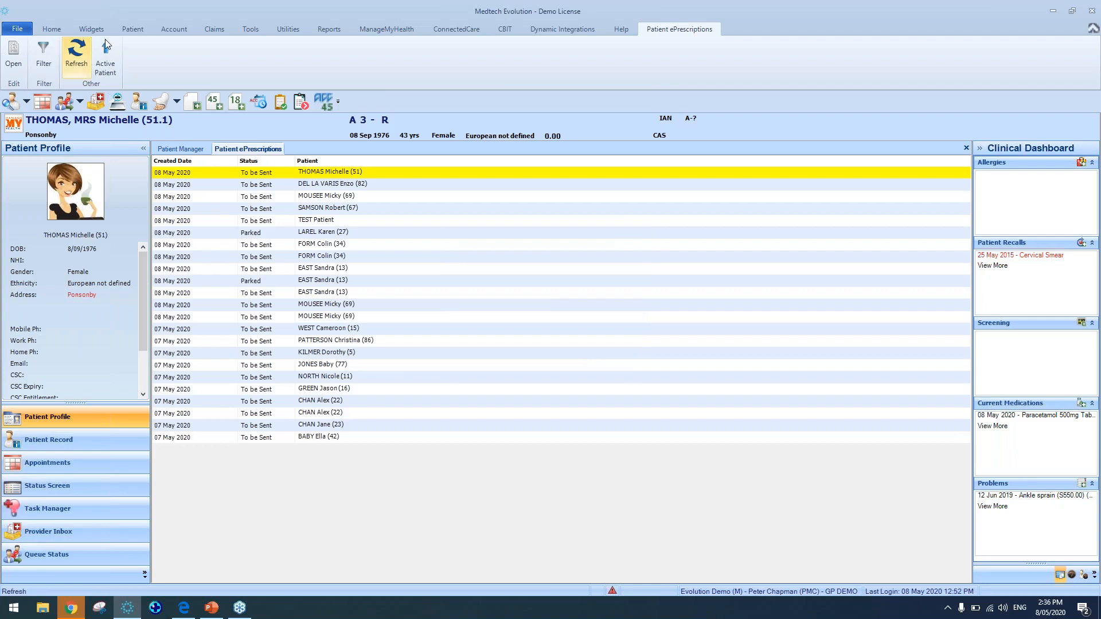
Reopen Patient ePrescriptions from the medications menu
left_click(132, 29)
left_click(237, 64)
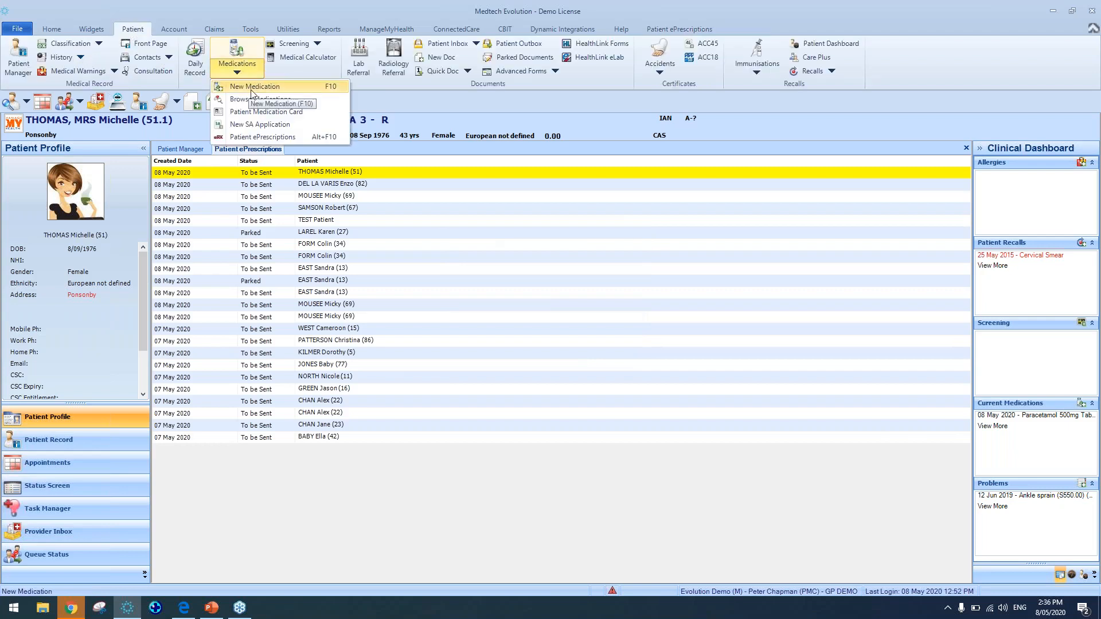
left_click(287, 137)
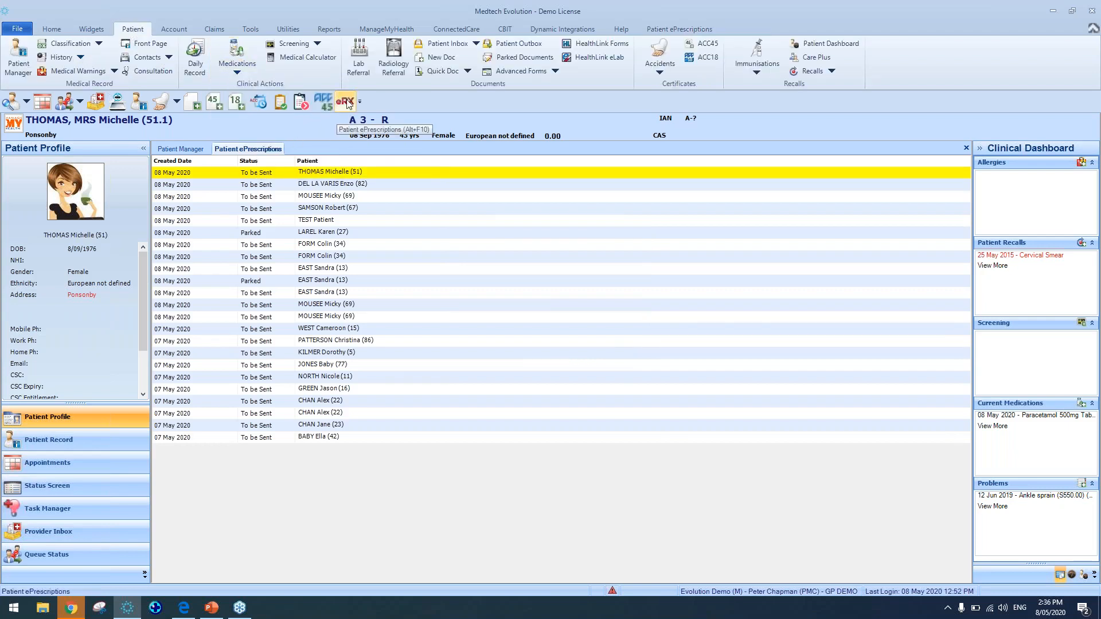